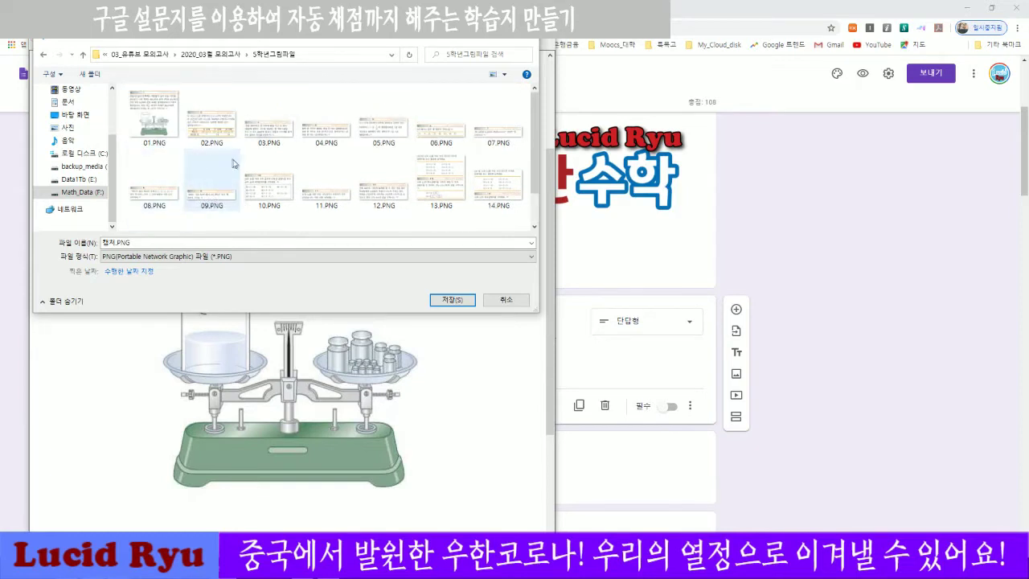
# Dismiss the save window and insert worksheet image 01.PNG into the blank short-answer question.
pyautogui.click(510, 300)
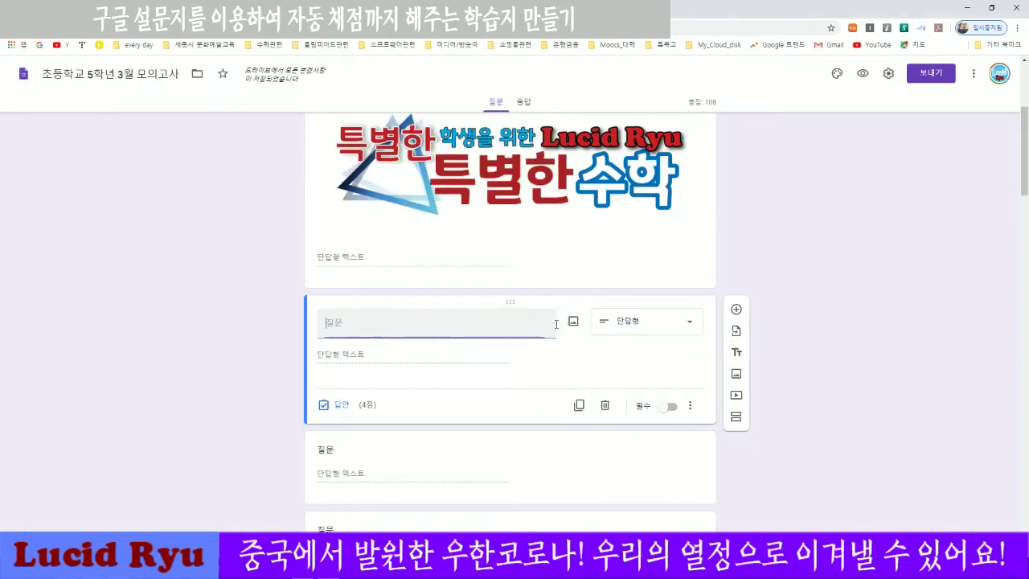
pyautogui.click(573, 322)
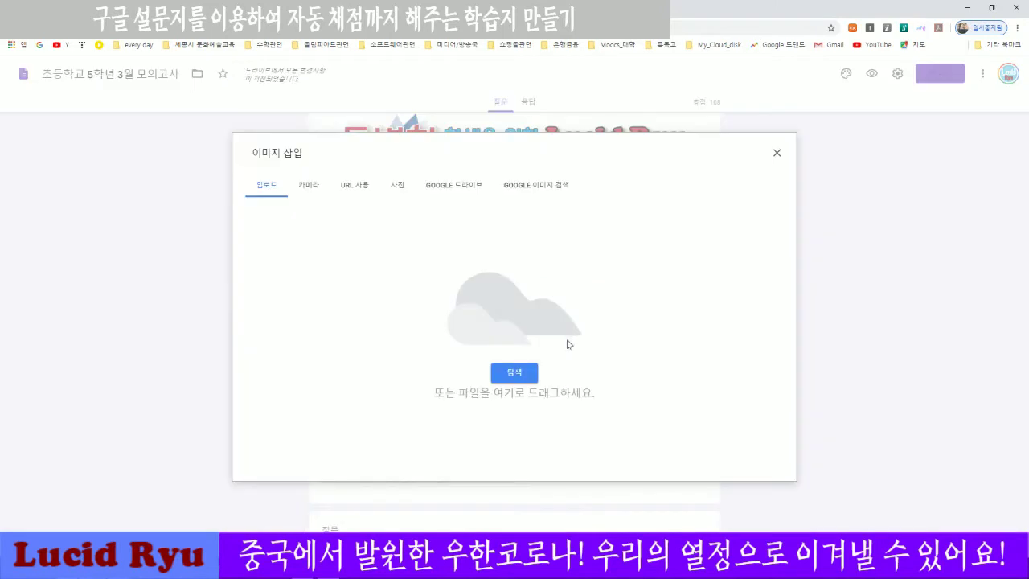
pyautogui.click(520, 373)
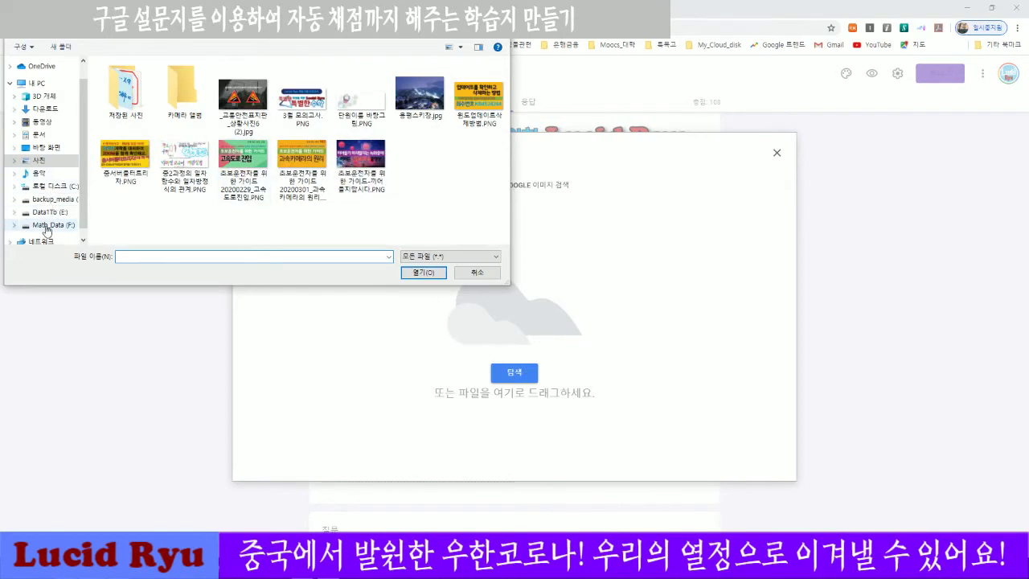
pyautogui.click(53, 224)
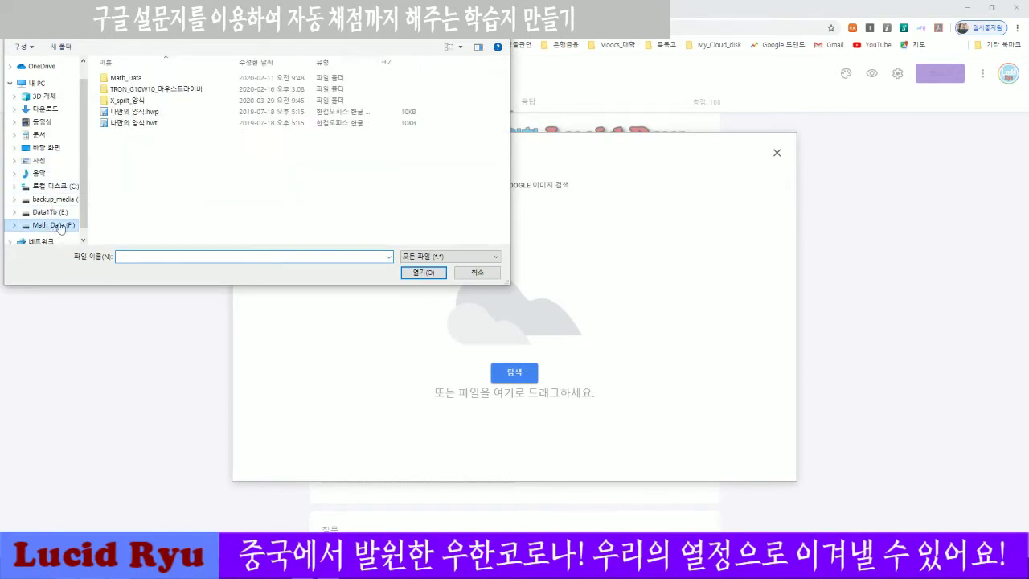
pyautogui.doubleClick(132, 79)
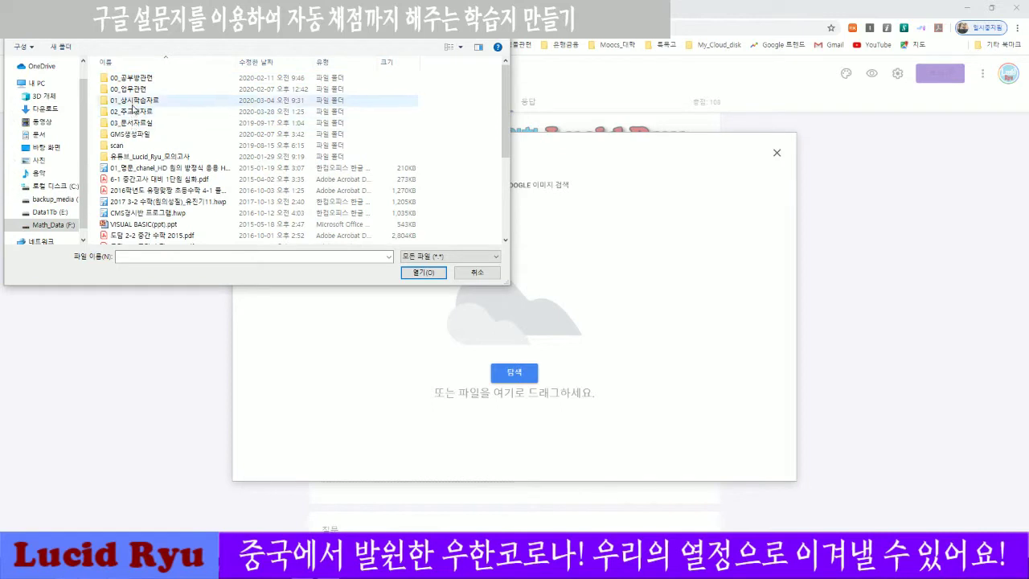
pyautogui.doubleClick(135, 101)
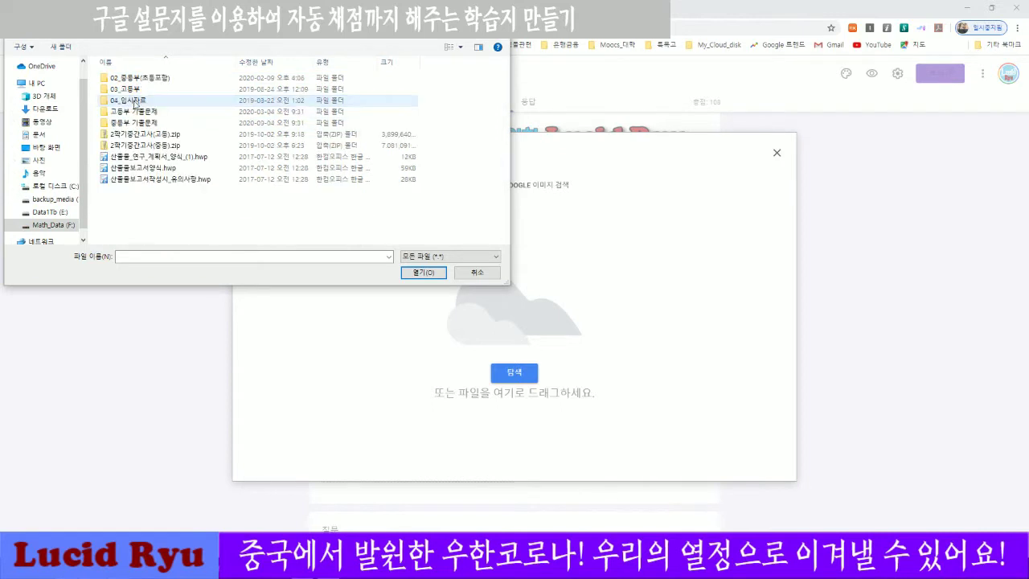
pyautogui.doubleClick(135, 80)
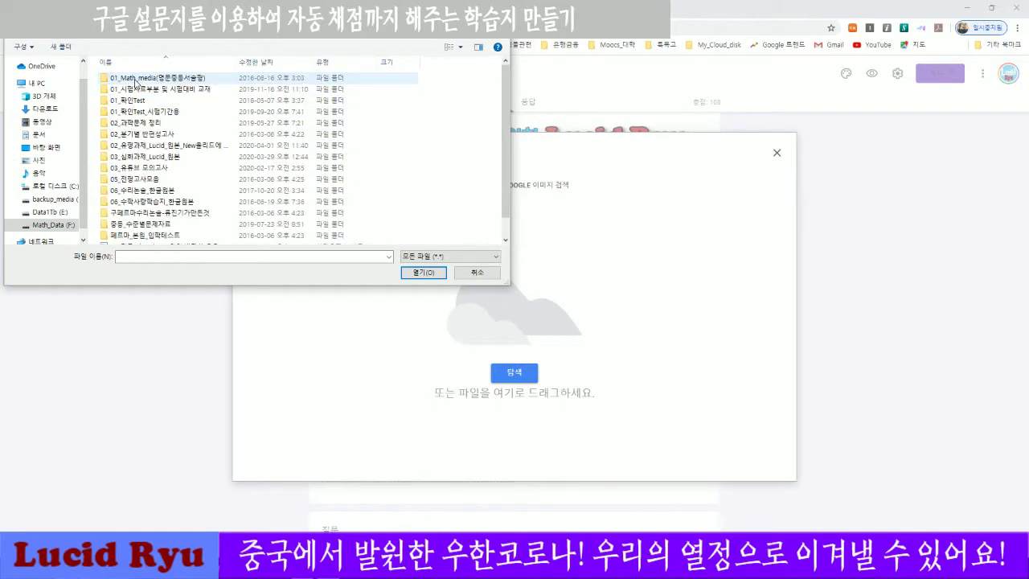
pyautogui.doubleClick(147, 168)
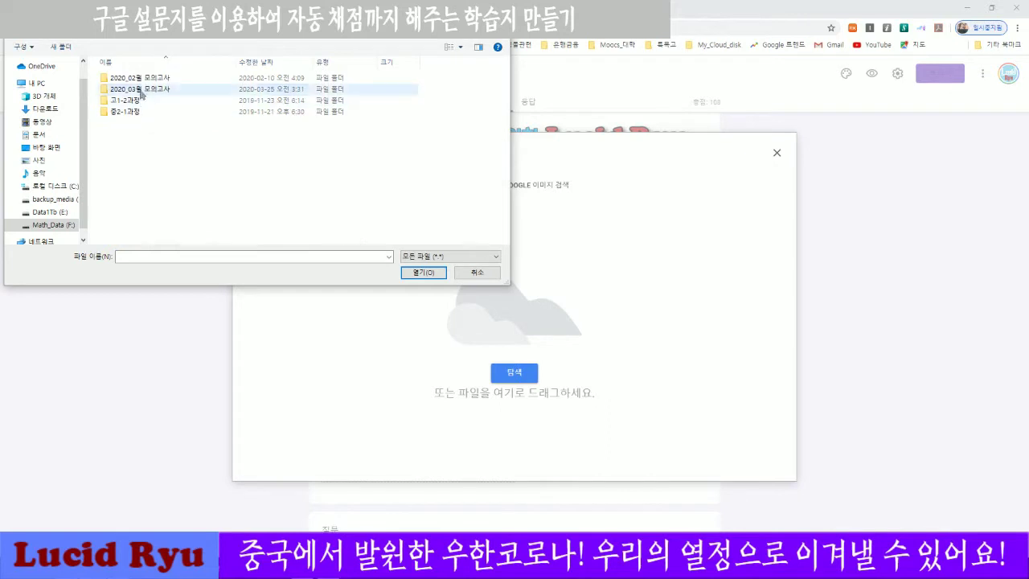
pyautogui.doubleClick(142, 92)
pyautogui.doubleClick(183, 90)
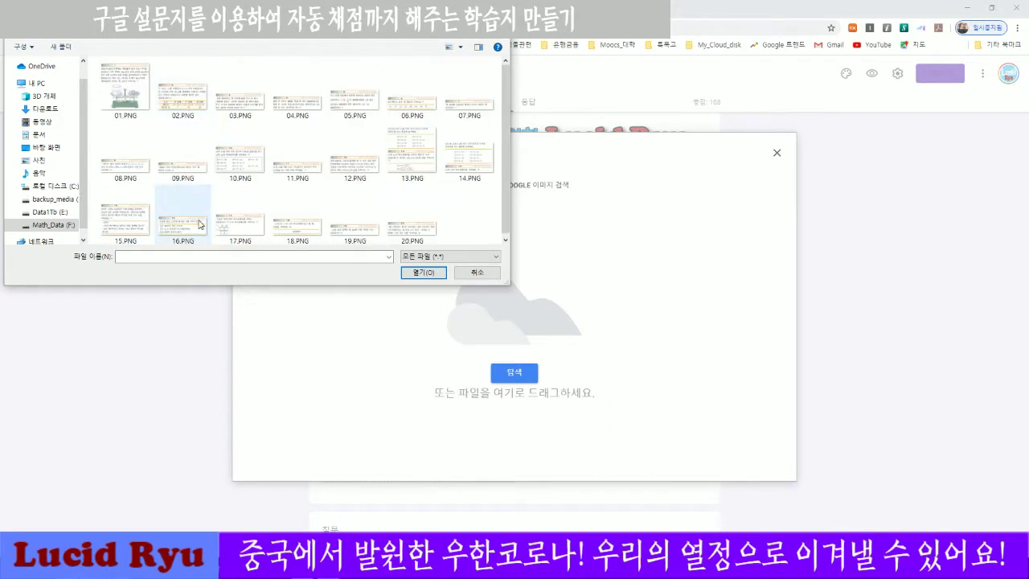
pyautogui.click(135, 98)
pyautogui.click(423, 272)
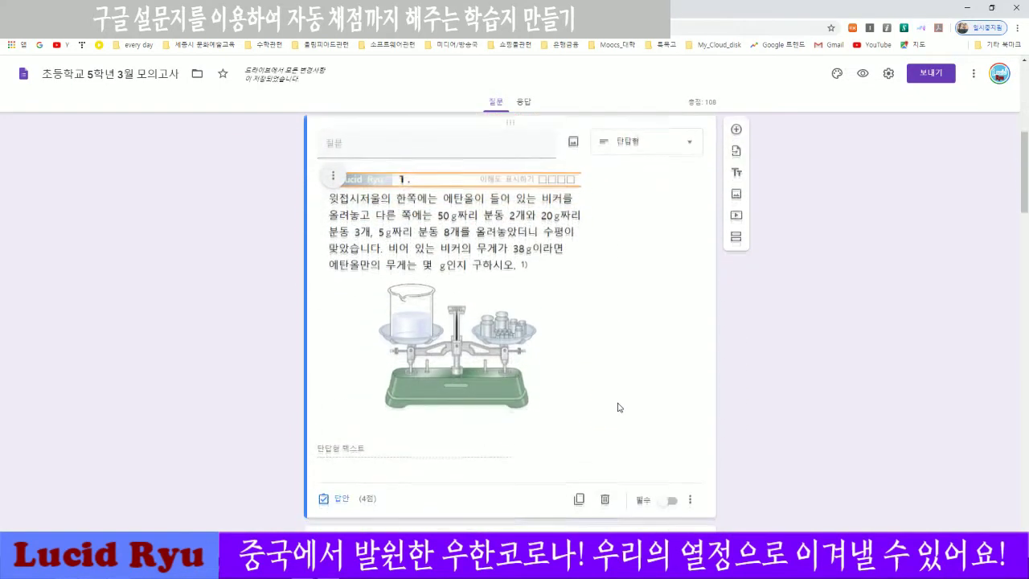
# Open problem 1's answer key and add 165g as an accepted answer.
pyautogui.scroll(2, 614, 362)
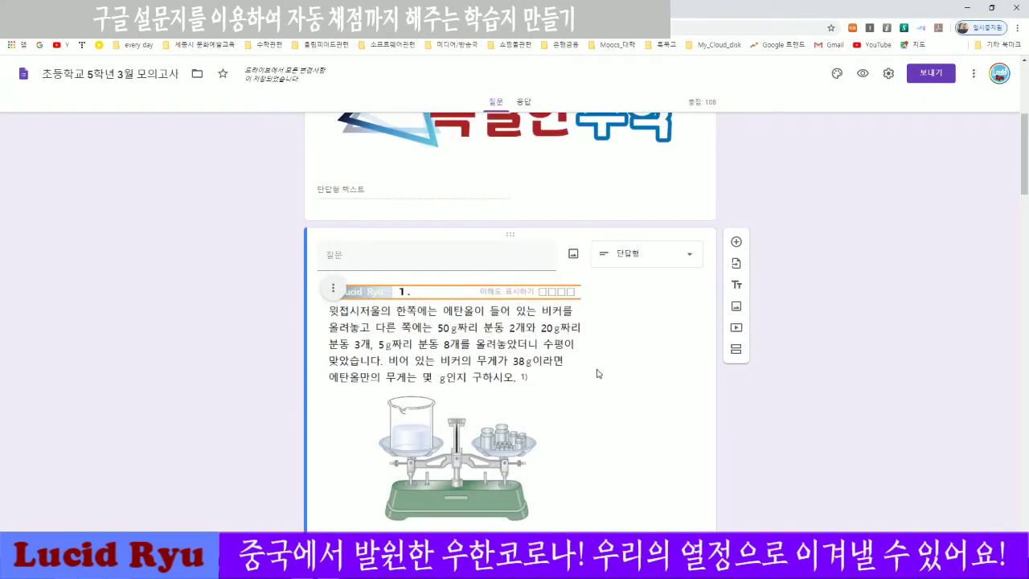
pyautogui.scroll(-4, 597, 374)
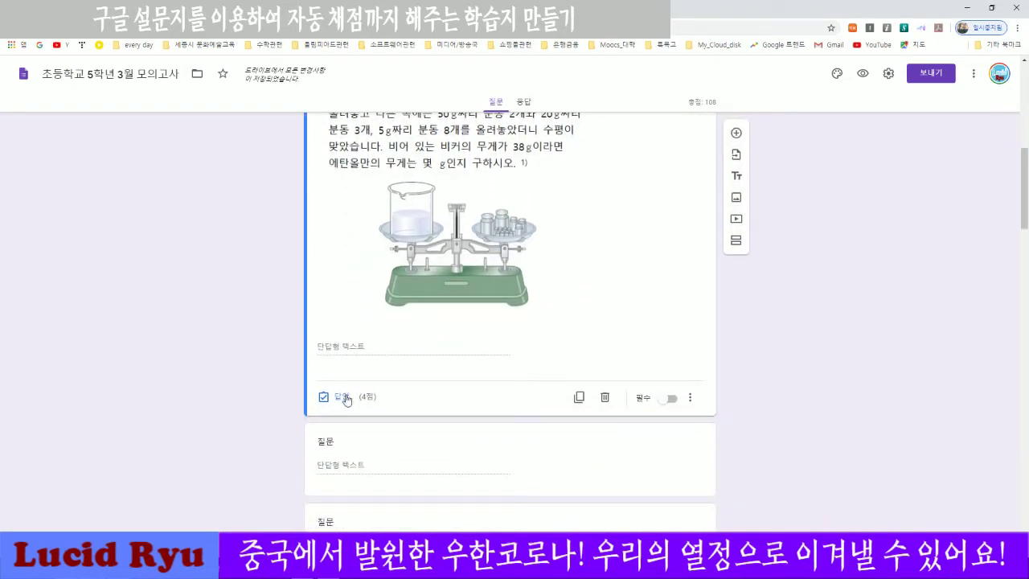
pyautogui.scroll(3, 692, 339)
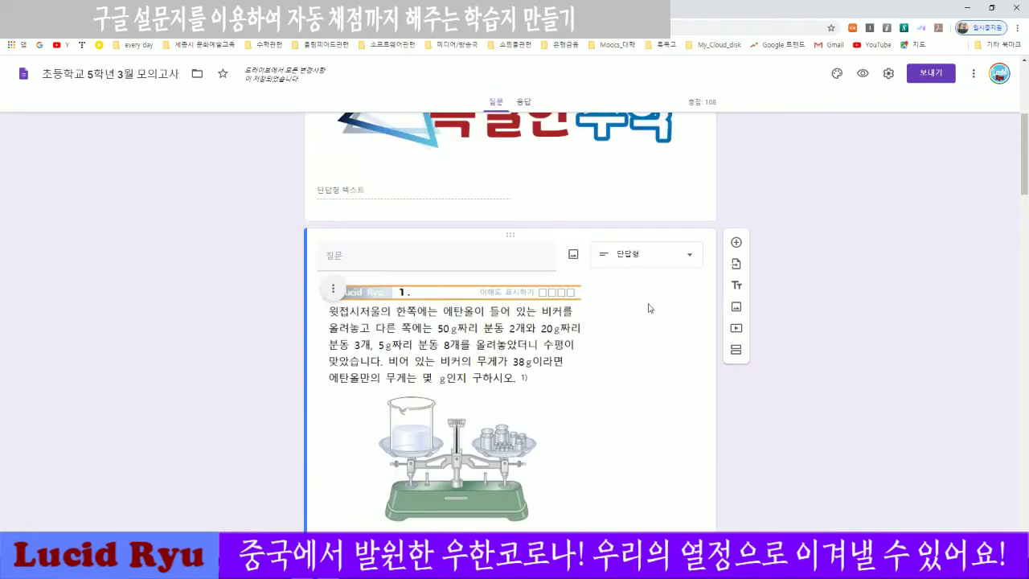
pyautogui.scroll(-3, 627, 341)
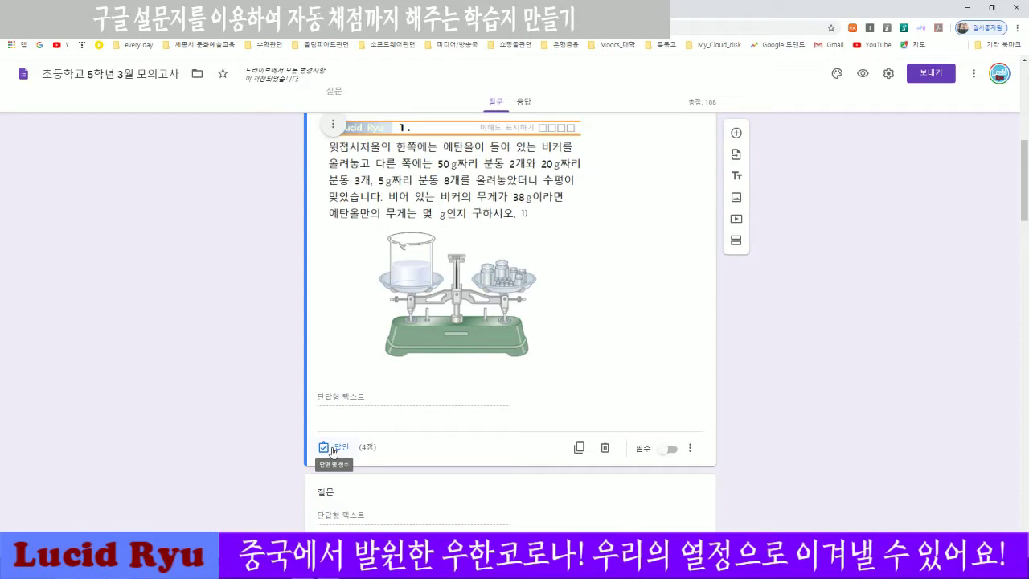
pyautogui.click(333, 449)
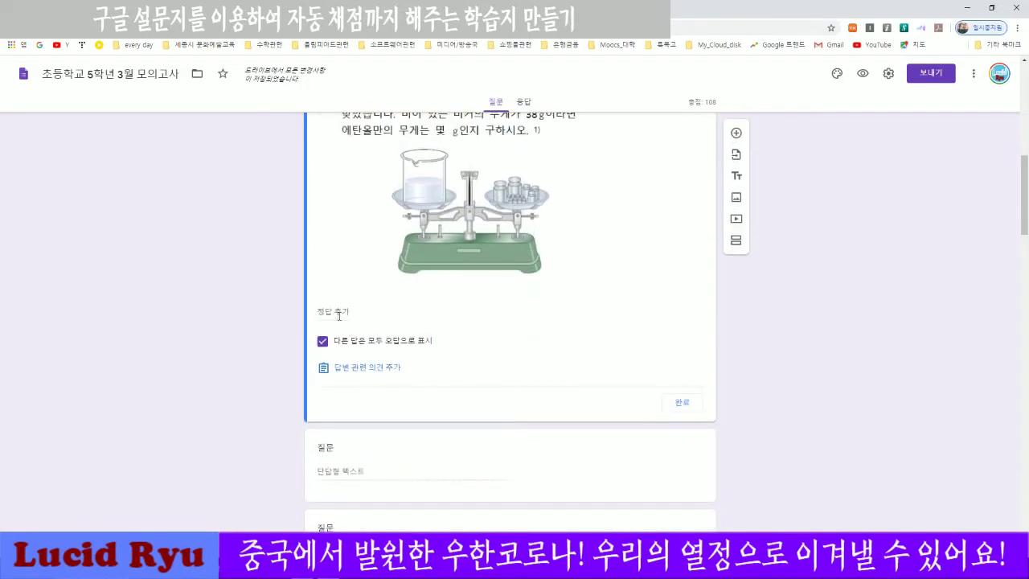
pyautogui.click(336, 313)
pyautogui.write('165g')
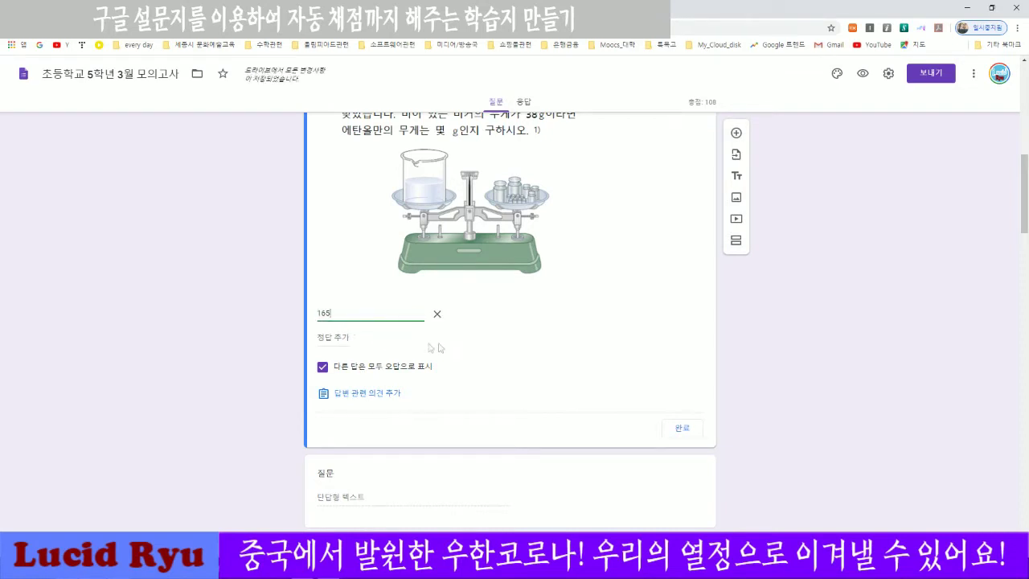
# Add 165 as a second accepted answer and make problem 1 worth 5 points.
pyautogui.click(337, 337)
pyautogui.write('1')
pyautogui.click(489, 377)
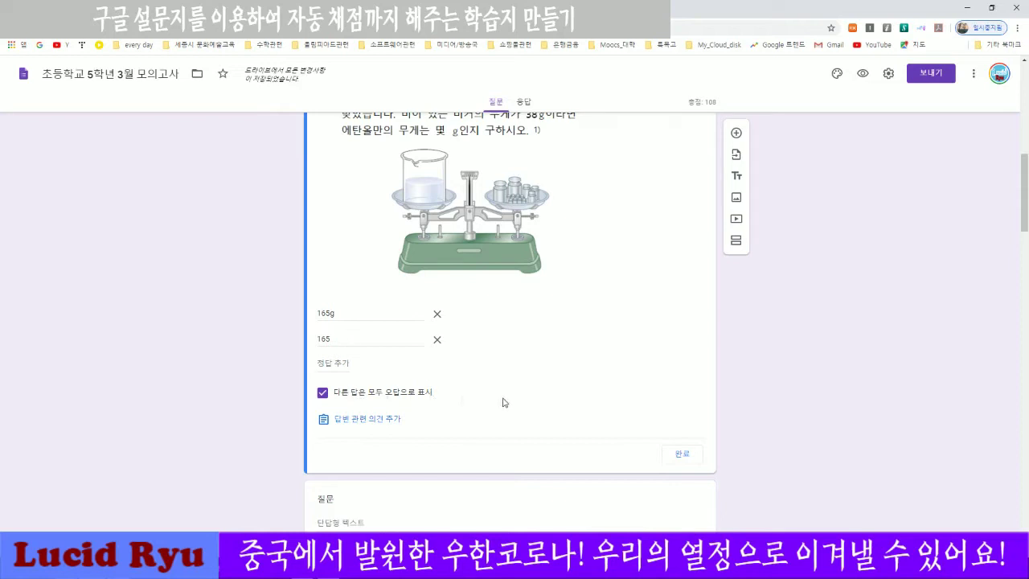
pyautogui.scroll(2, 611, 396)
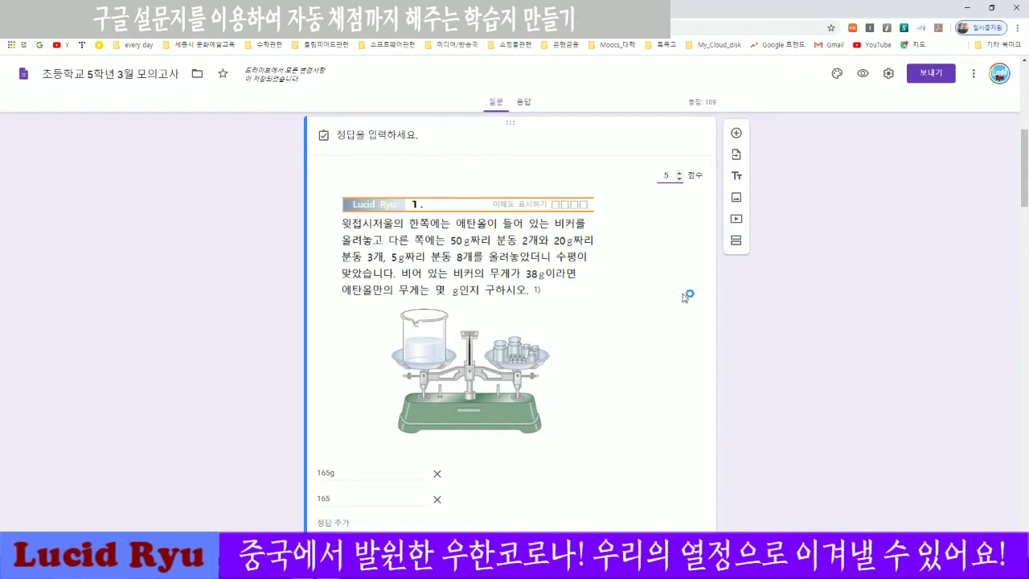
pyautogui.scroll(-10, 684, 297)
pyautogui.click(681, 338)
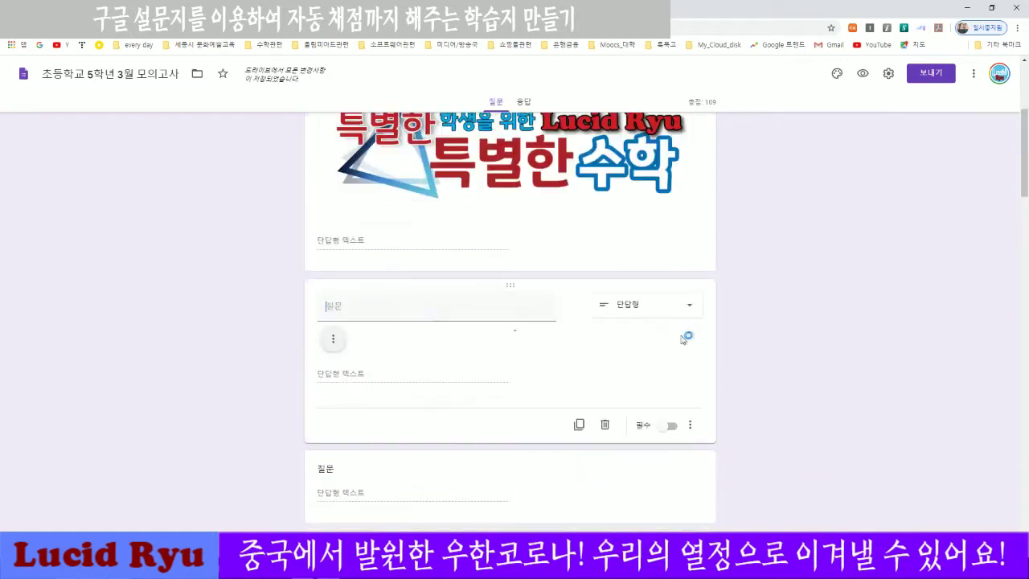
# Insert worksheet image 02.PNG with the number-pattern table into the next short-answer question.
pyautogui.scroll(-2, 868, 361)
pyautogui.scroll(-2, 418, 374)
pyautogui.scroll(3, 419, 374)
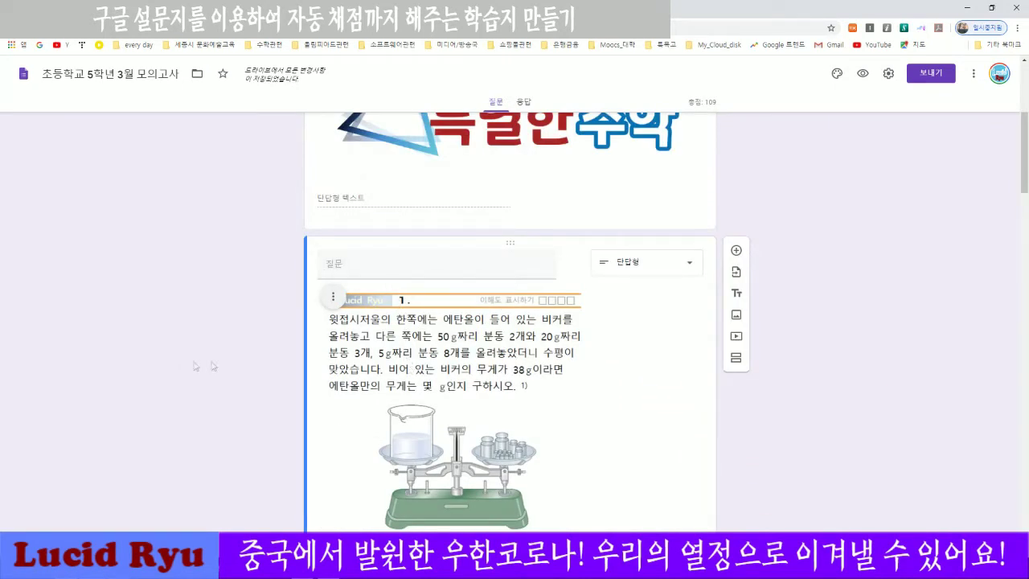
pyautogui.scroll(-4, 215, 364)
pyautogui.scroll(-2, 215, 366)
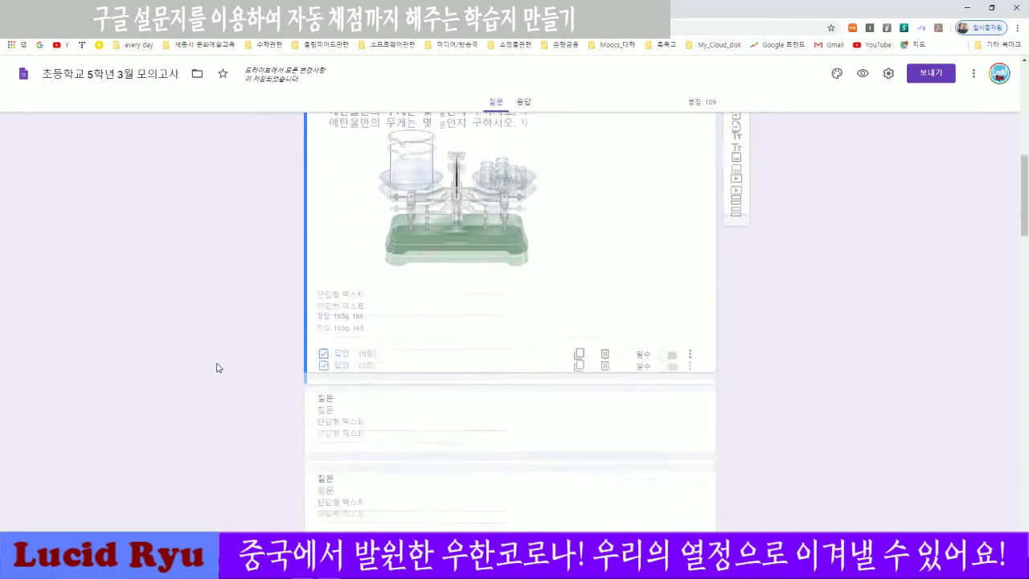
pyautogui.click(545, 333)
pyautogui.moveTo(573, 269)
pyautogui.click(573, 263)
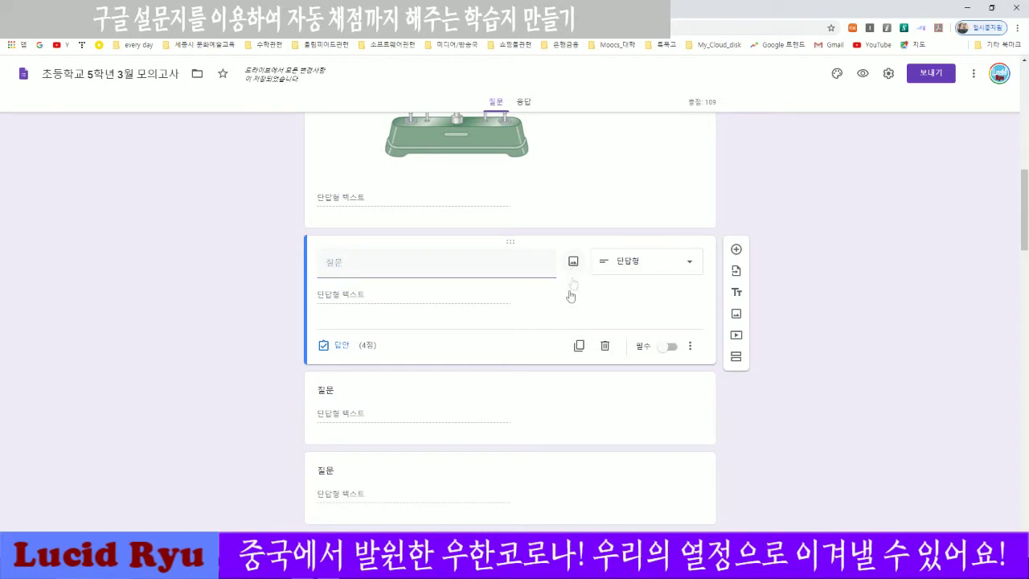
pyautogui.click(518, 374)
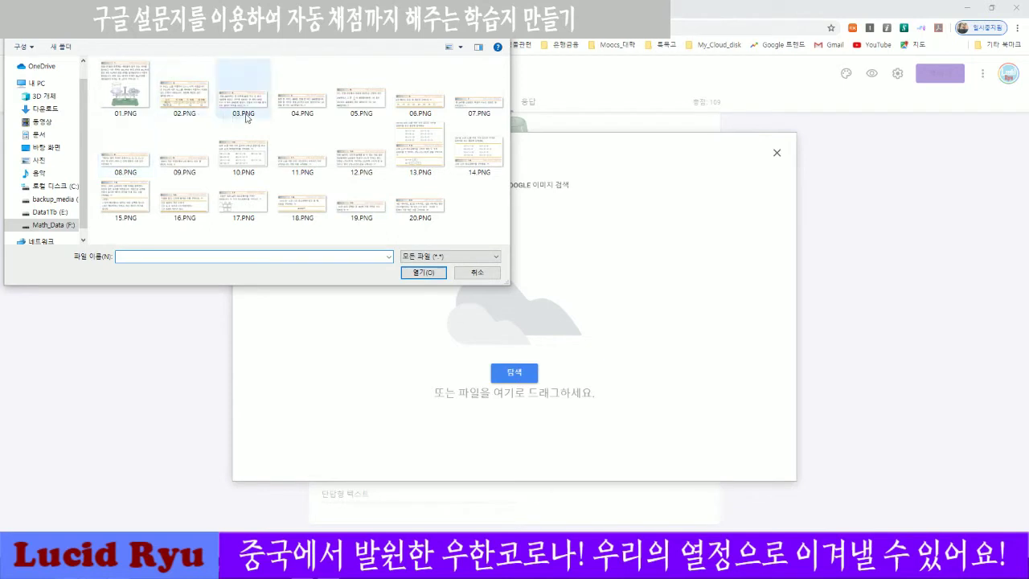
pyautogui.click(184, 90)
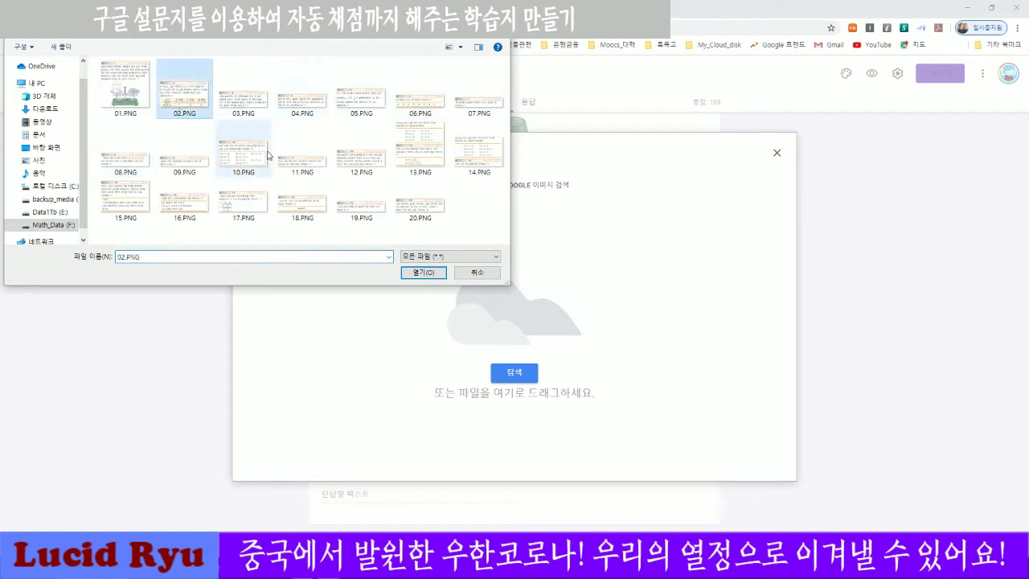
pyautogui.click(424, 273)
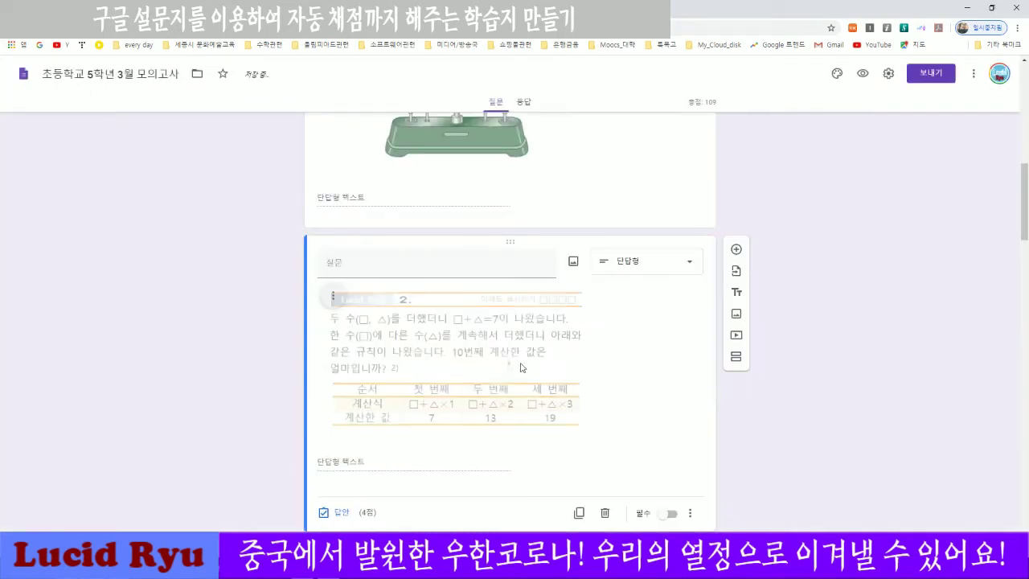
pyautogui.scroll(-2, 641, 386)
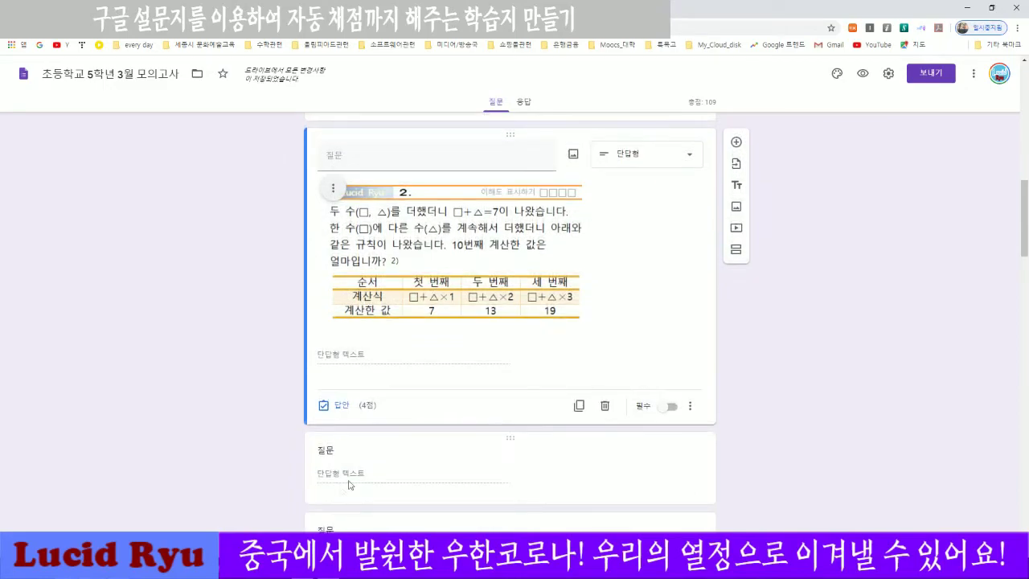
# Look up question 2's answer, 61, on the Hangul answer sheet and return to the form.
pyautogui.hotkey('alt', 'Tab')
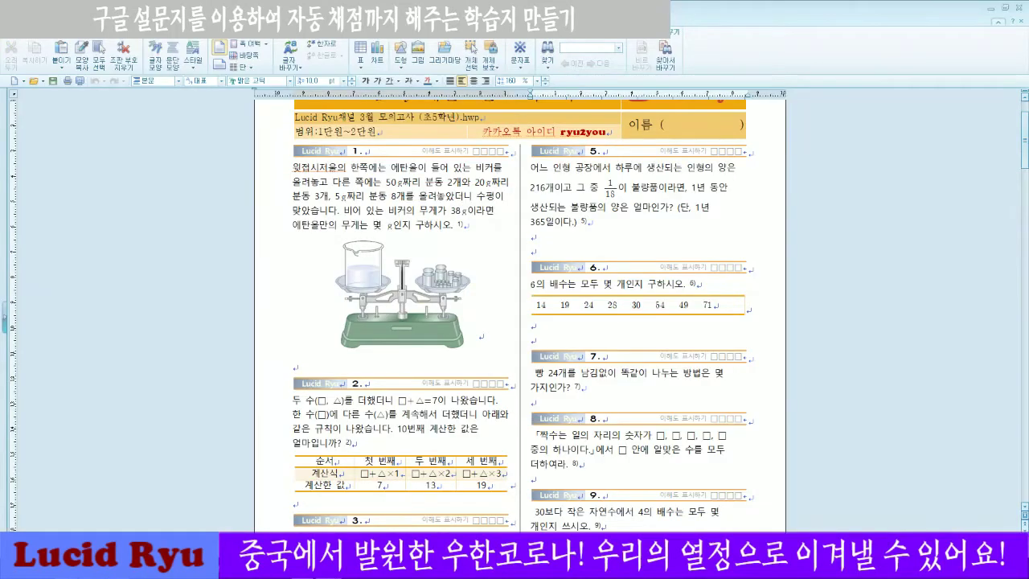
pyautogui.scroll(-9, 520, 313)
pyautogui.scroll(-15, 520, 313)
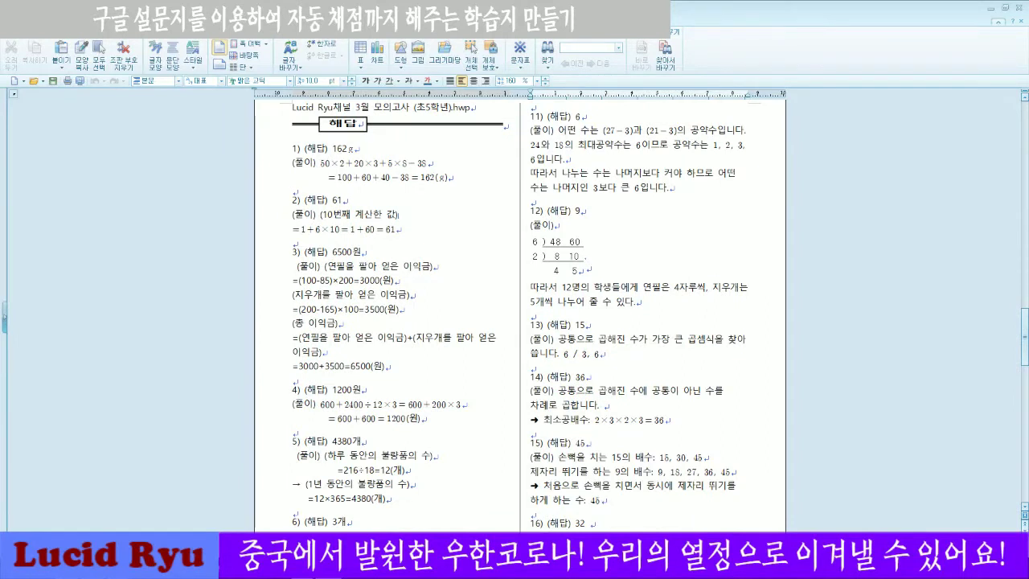
pyautogui.click(334, 202)
pyautogui.doubleClick(334, 201)
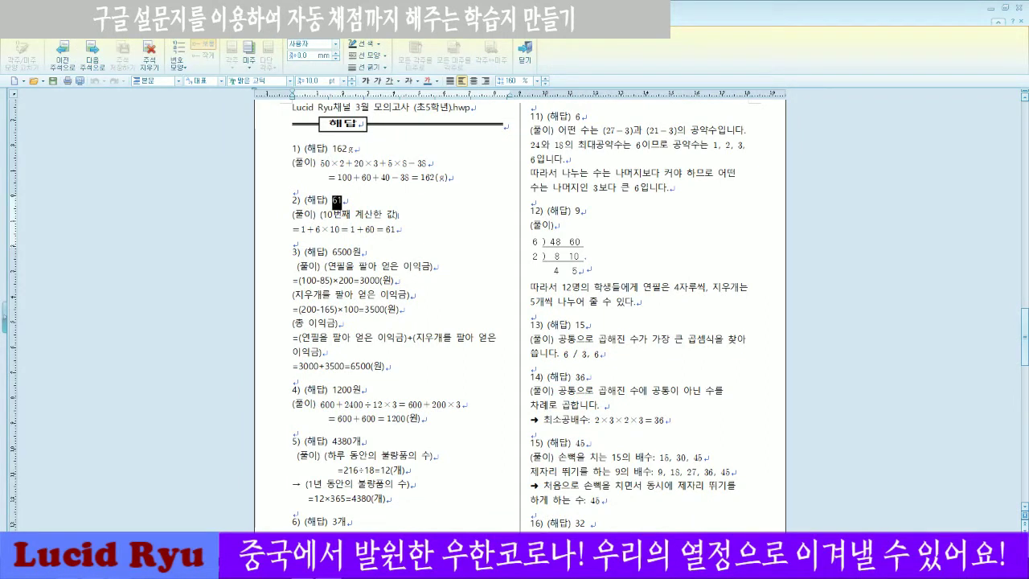
pyautogui.hotkey('alt', 'Tab')
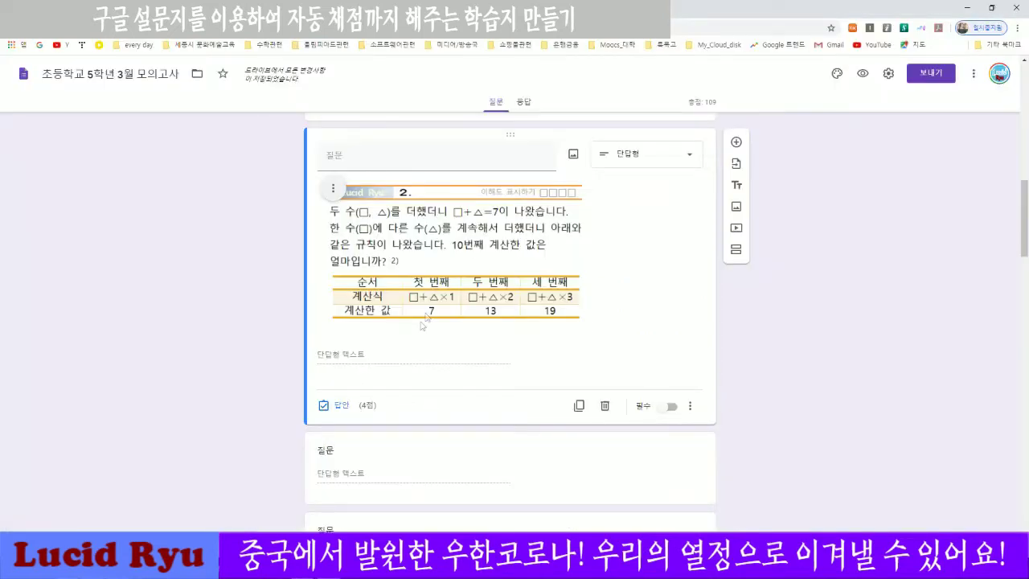
# Give question 2 an answer key of 61 worth 5 points.
pyautogui.click(337, 407)
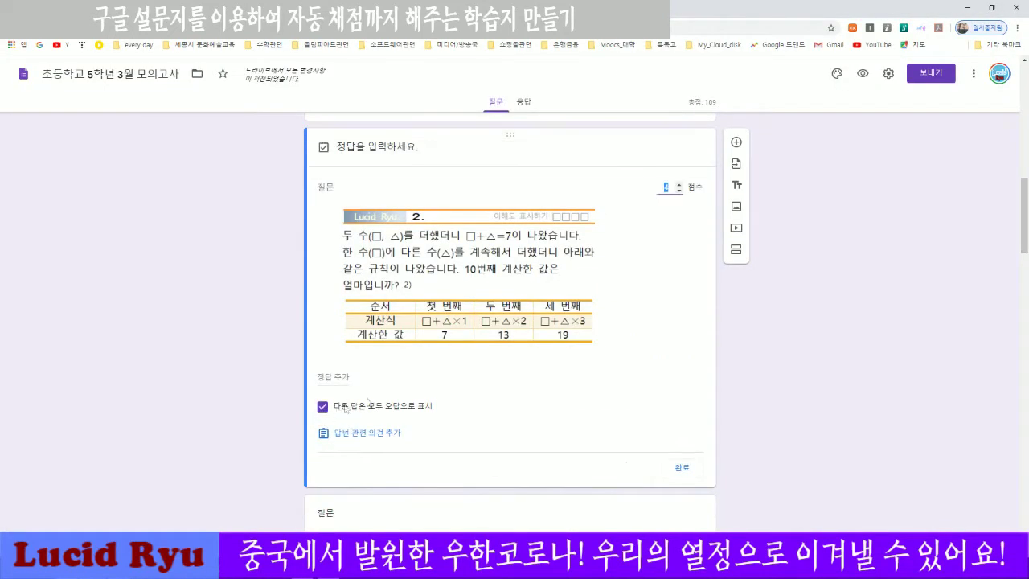
pyautogui.click(679, 186)
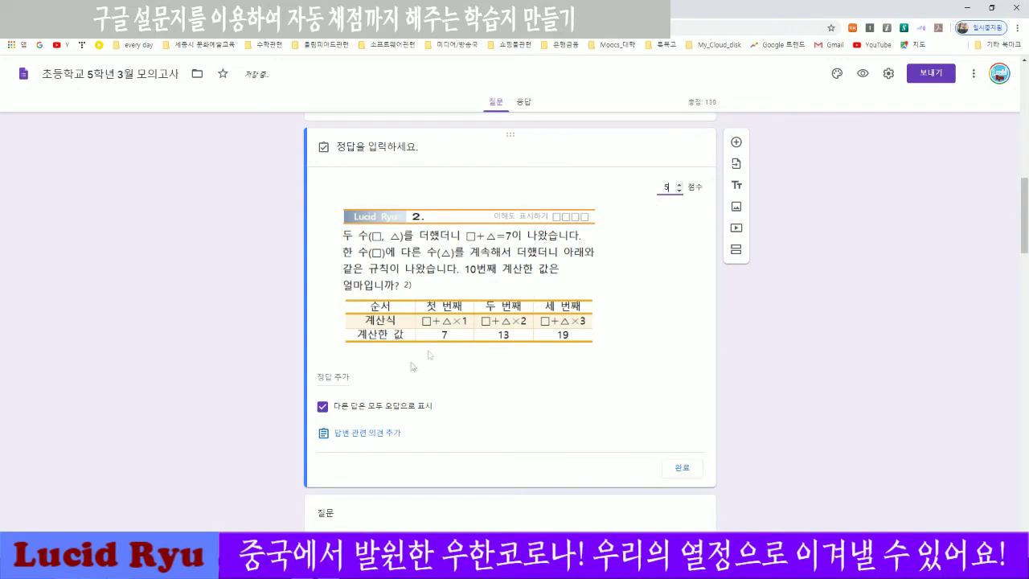
pyautogui.click(336, 377)
pyautogui.write('61')
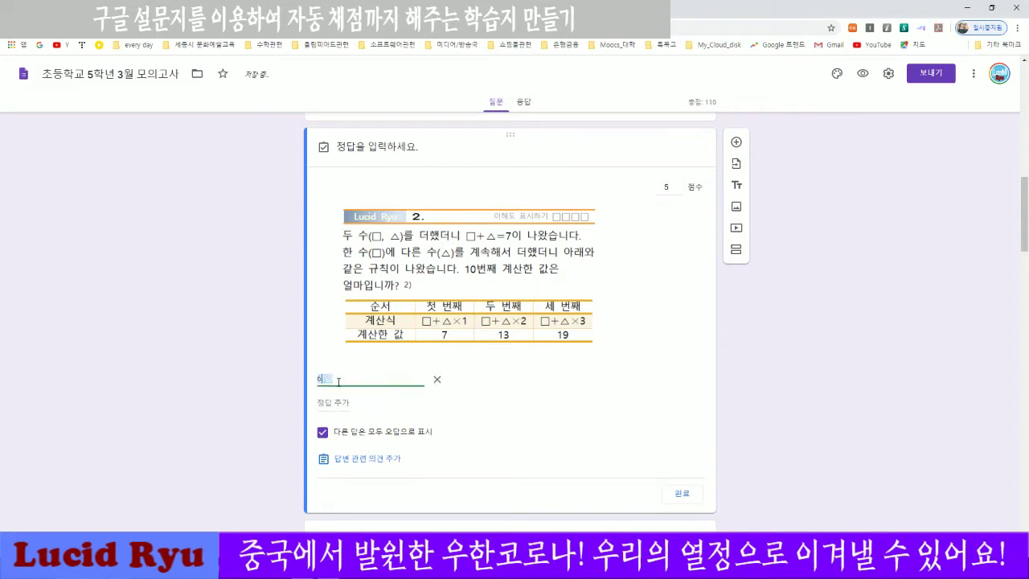
pyautogui.click(591, 421)
pyautogui.click(682, 493)
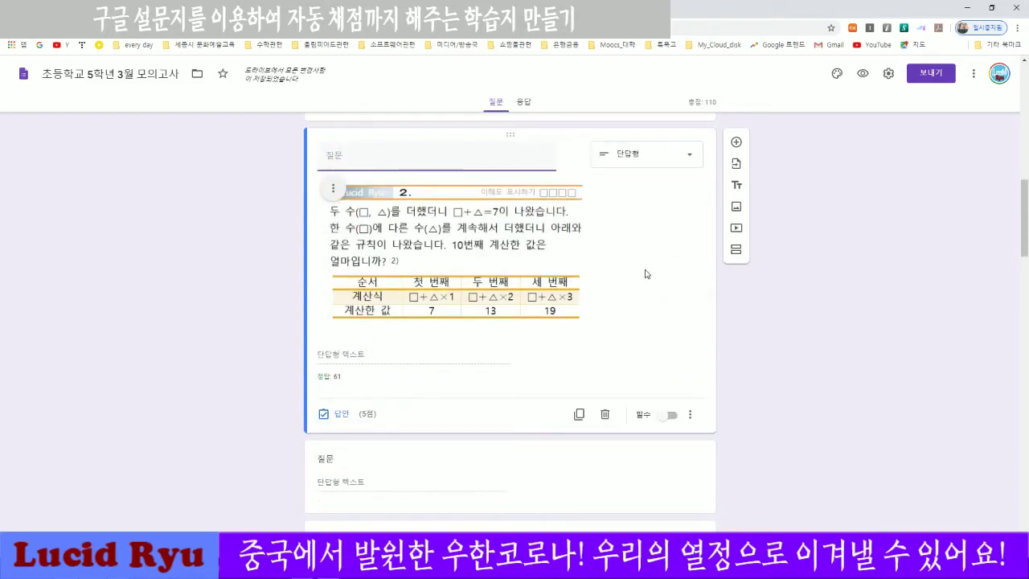
pyautogui.scroll(-2, 644, 274)
pyautogui.scroll(2, 644, 280)
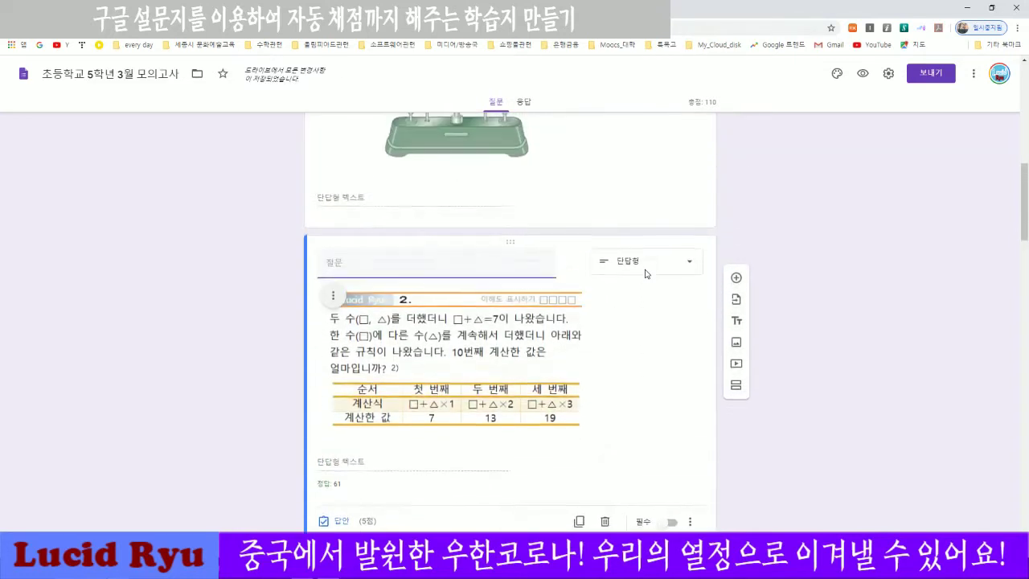
pyautogui.scroll(-4, 643, 283)
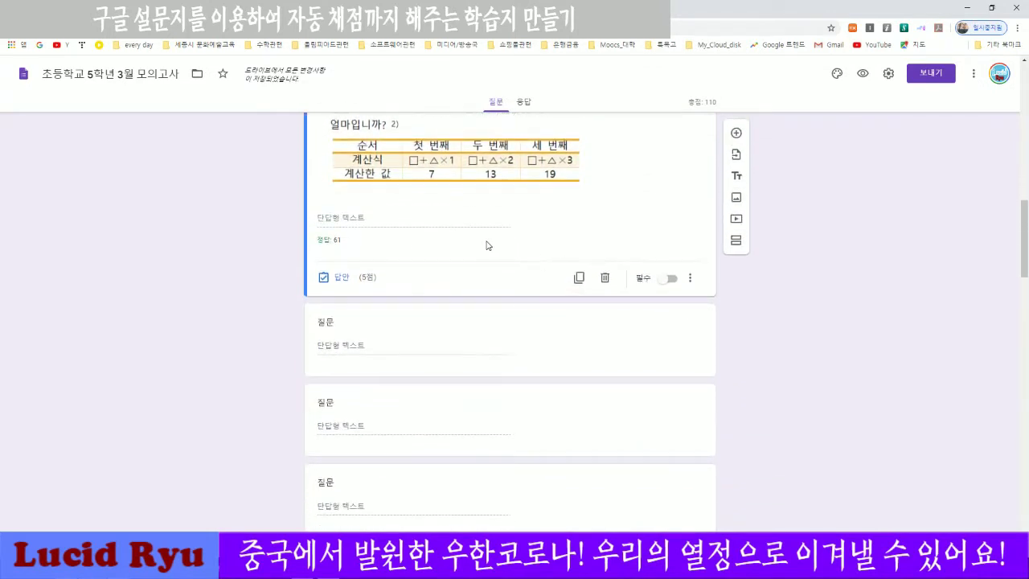
pyautogui.scroll(2, 485, 245)
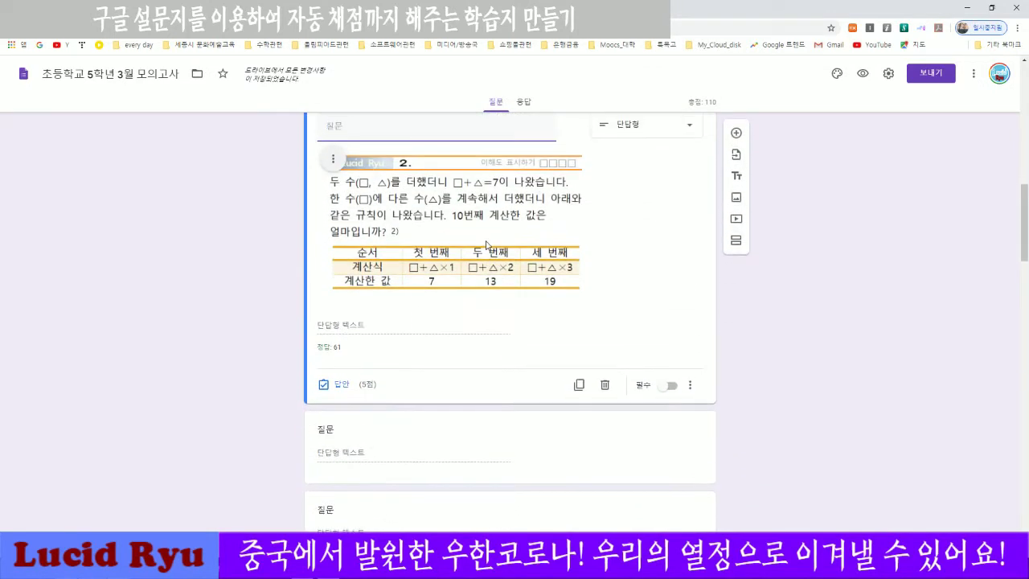
# Scroll through the quiz form to review its questions.
pyautogui.scroll(1, 651, 296)
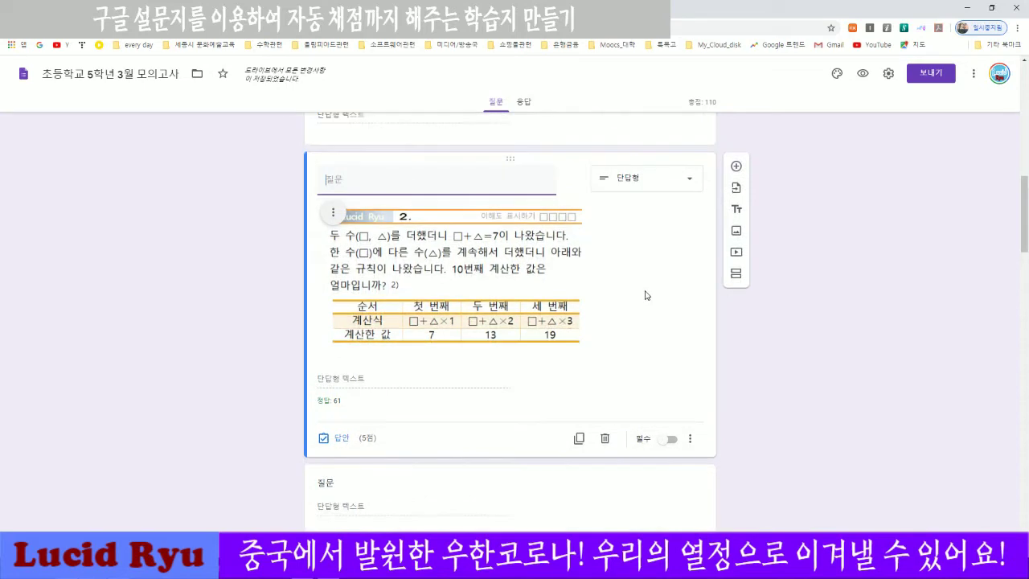
pyautogui.scroll(5, 645, 295)
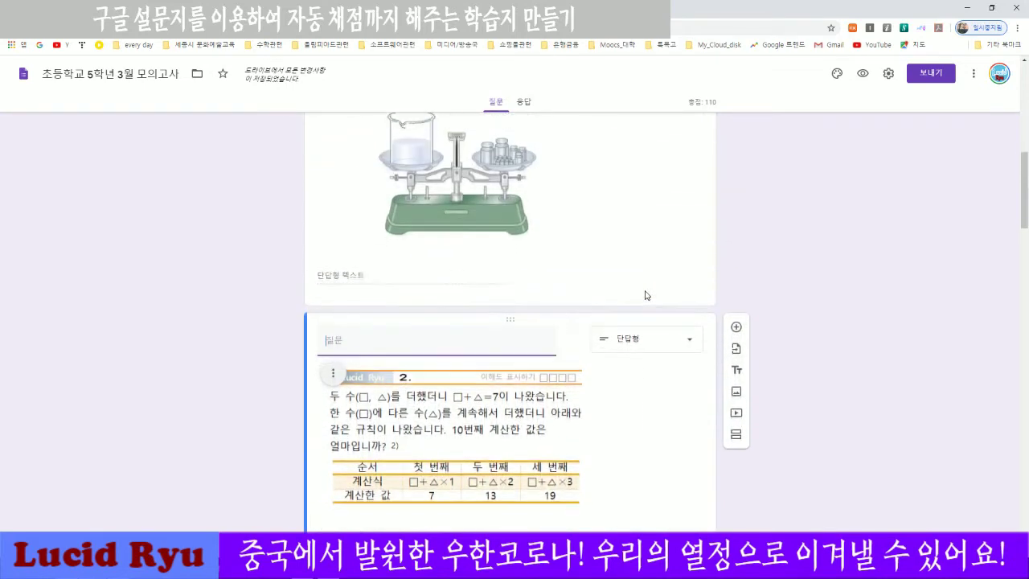
pyautogui.scroll(2, 645, 295)
pyautogui.scroll(-12, 645, 295)
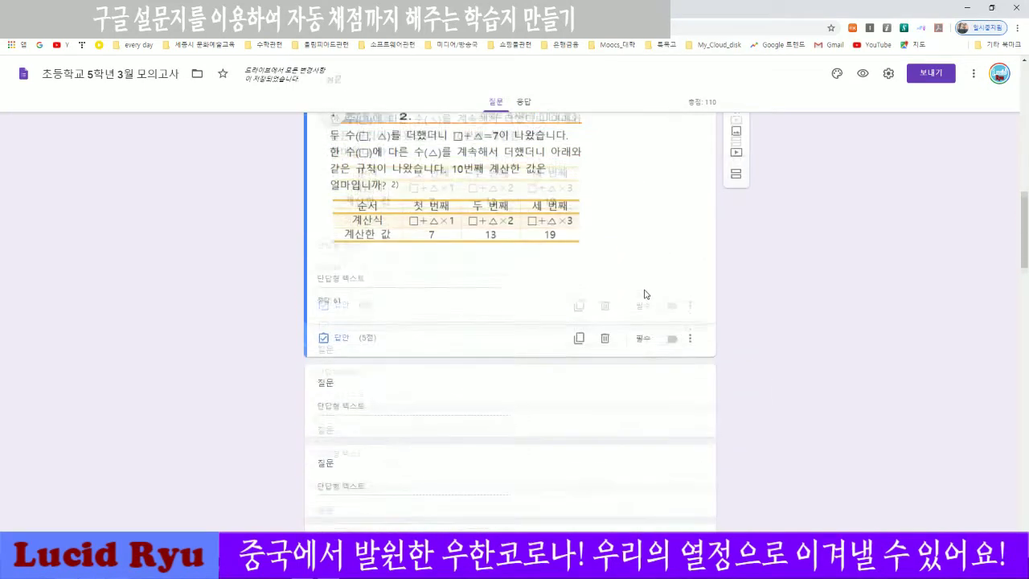
pyautogui.scroll(-15, 644, 295)
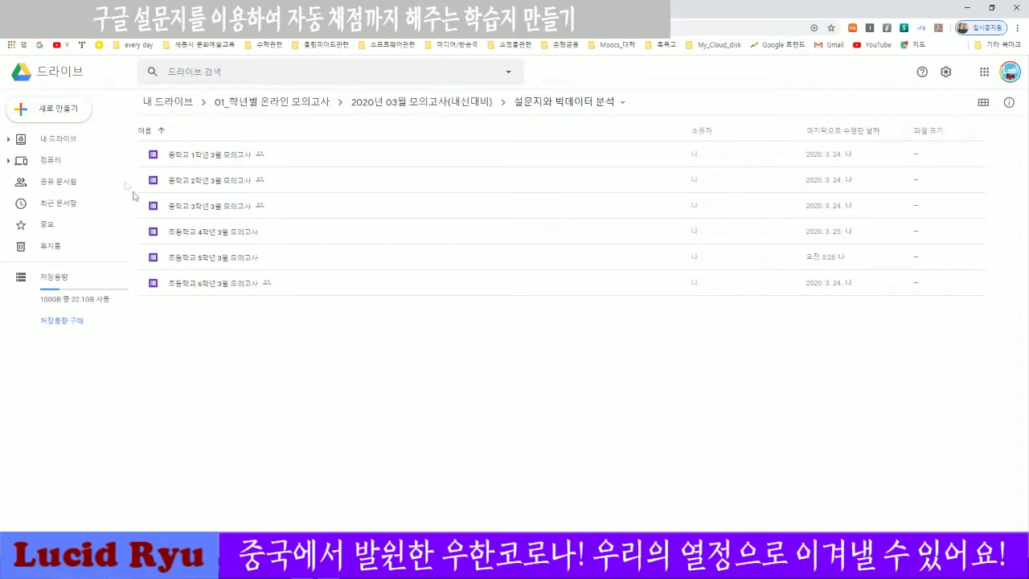
# Create a new blank Google Form from Drive via New > More > Google Forms.
pyautogui.click(64, 117)
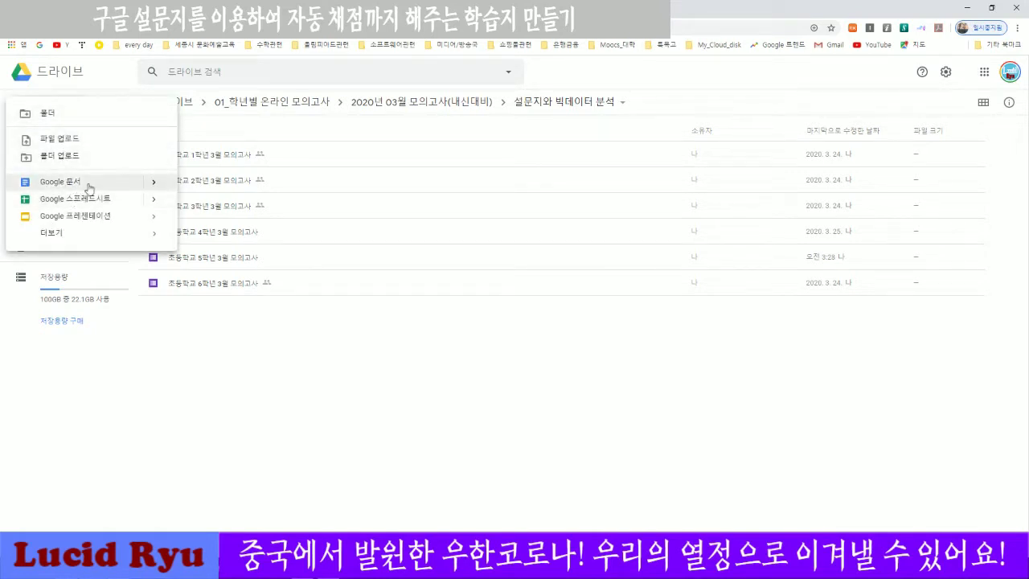
pyautogui.moveTo(58, 238)
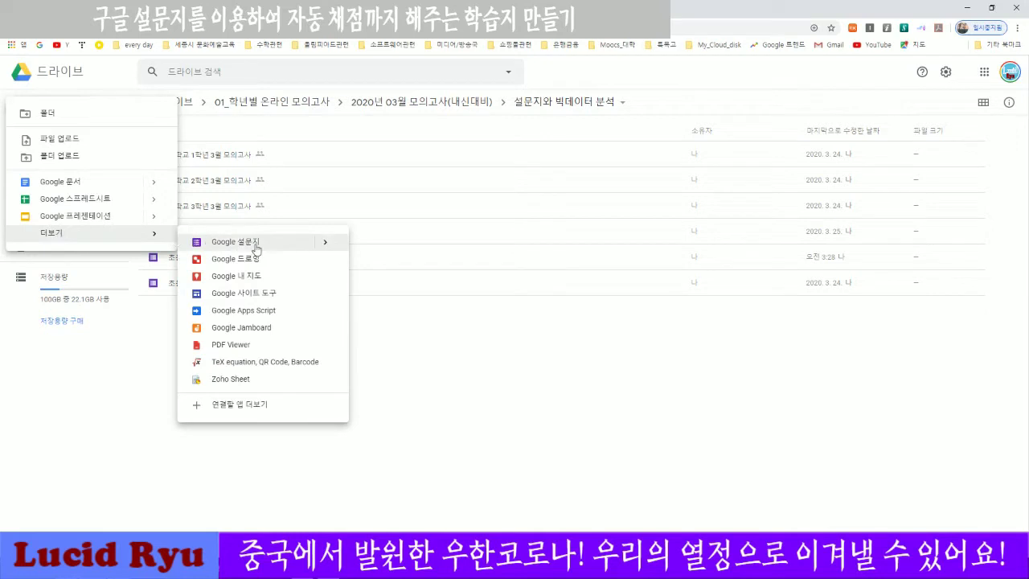
pyautogui.moveTo(325, 248)
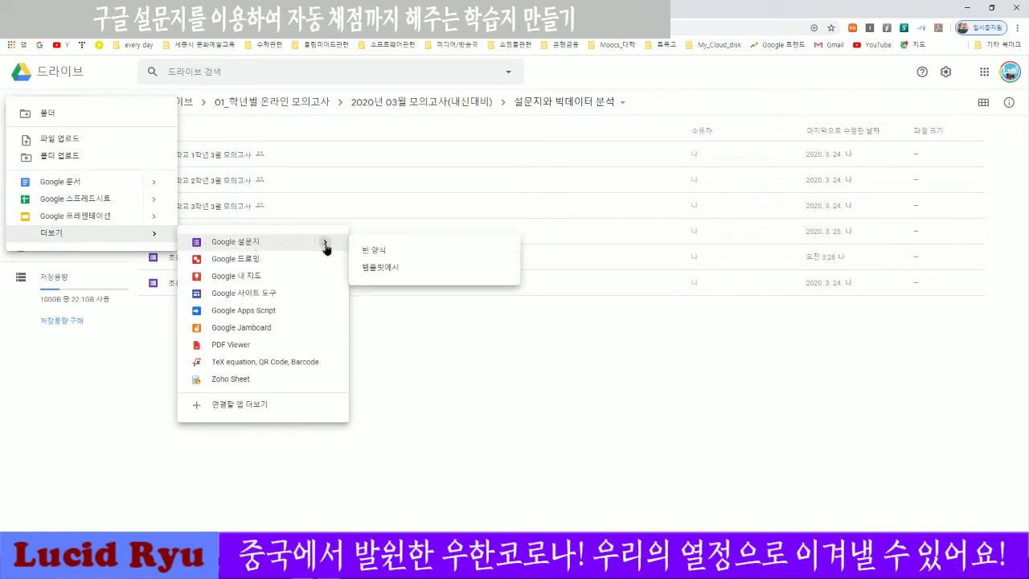
pyautogui.click(374, 252)
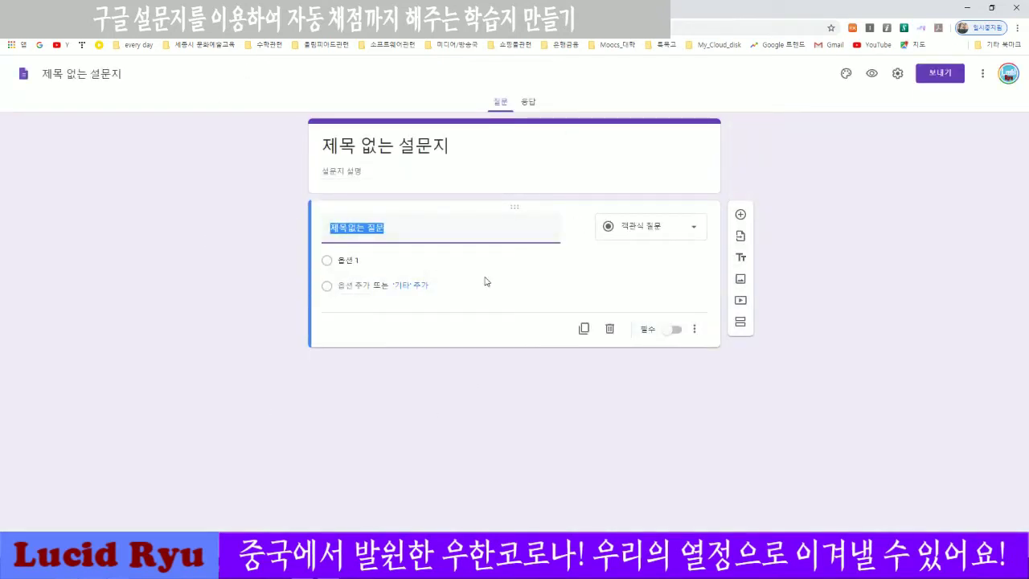
# Title the form '유튭초등학교 1학년 4반 수학', replacing a mistyped first attempt.
pyautogui.click(429, 158)
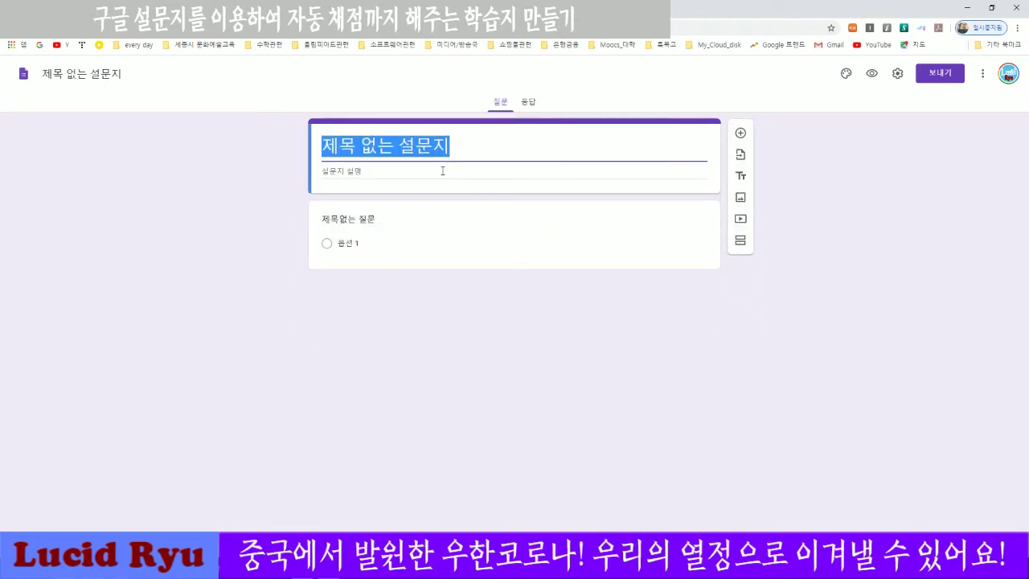
pyautogui.write('db')
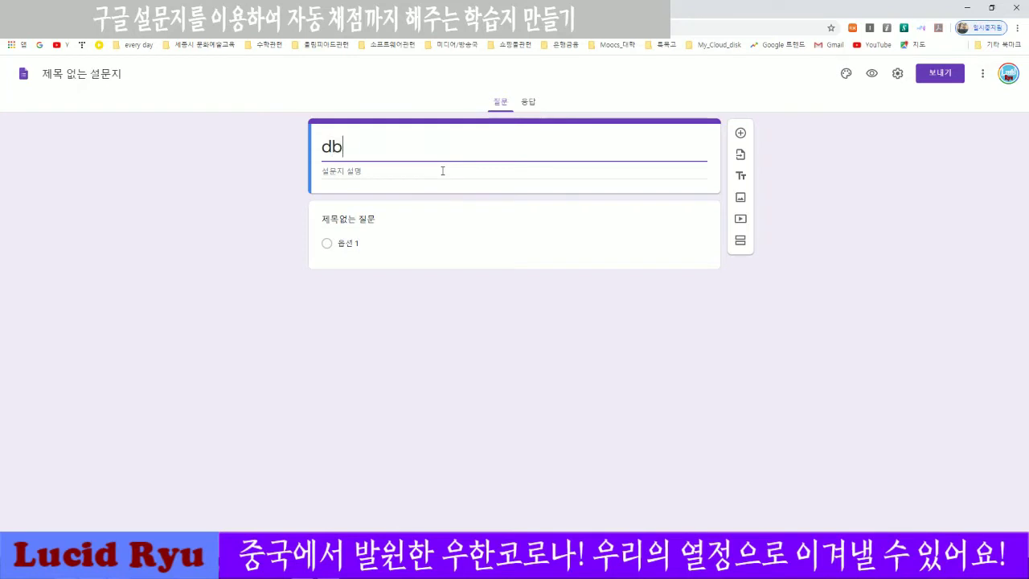
pyautogui.write('xbqmchemdgk')
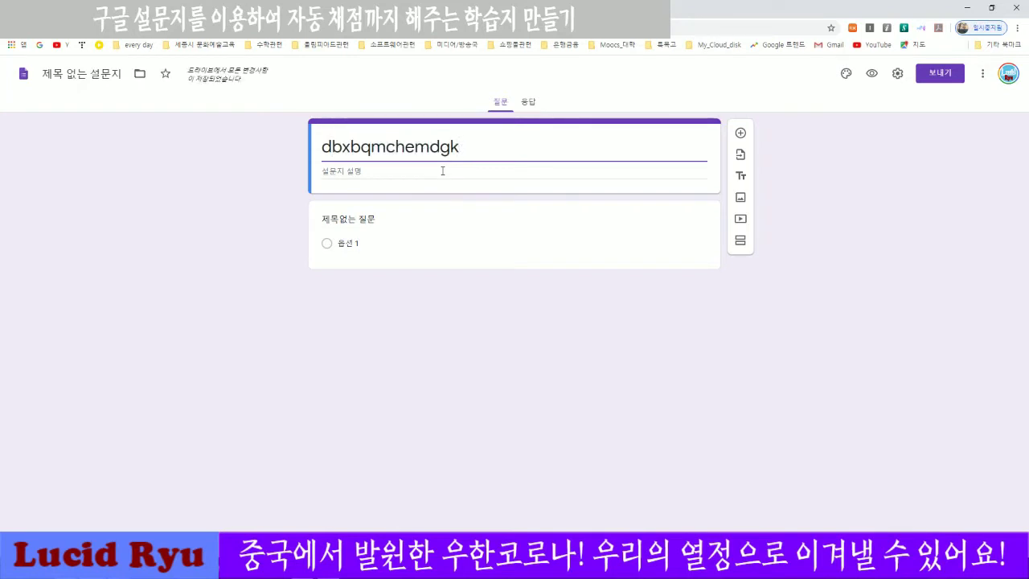
pyautogui.hotkey('ctrl', 'a')
pyautogui.write('유튭촌')
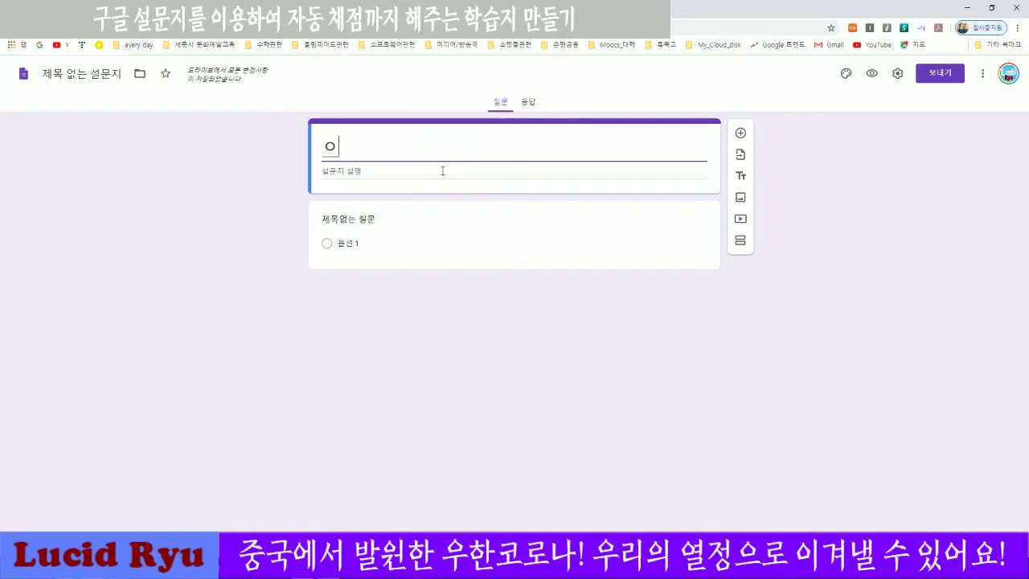
pyautogui.write('등학교 1')
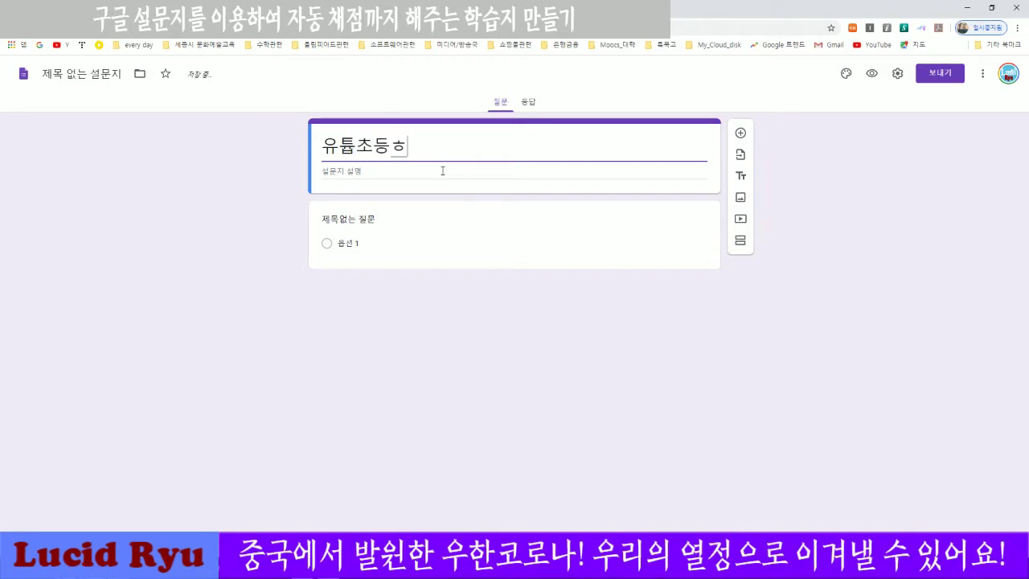
pyautogui.write('학년 4방')
pyautogui.write(' 수학')
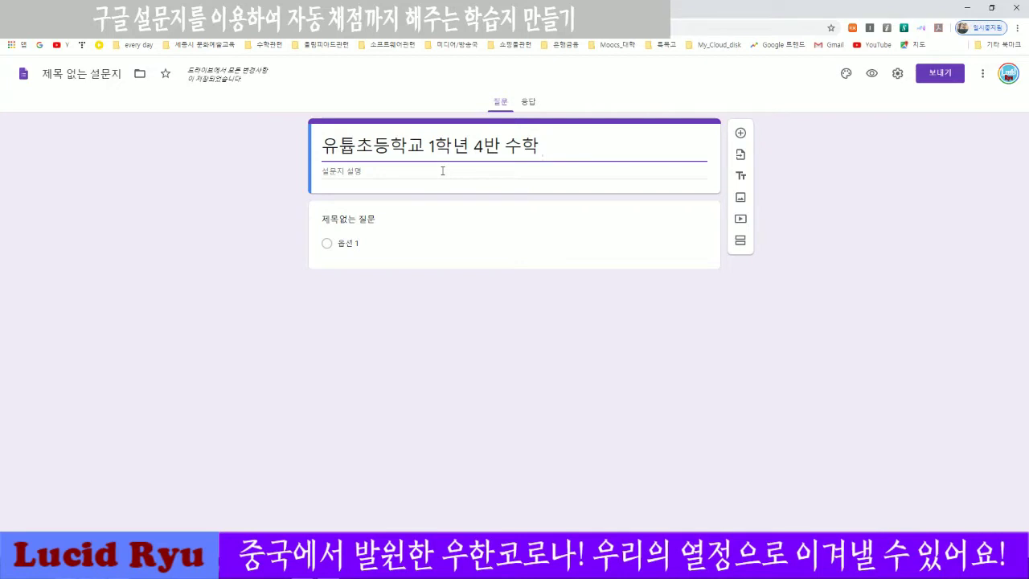
pyautogui.click(338, 172)
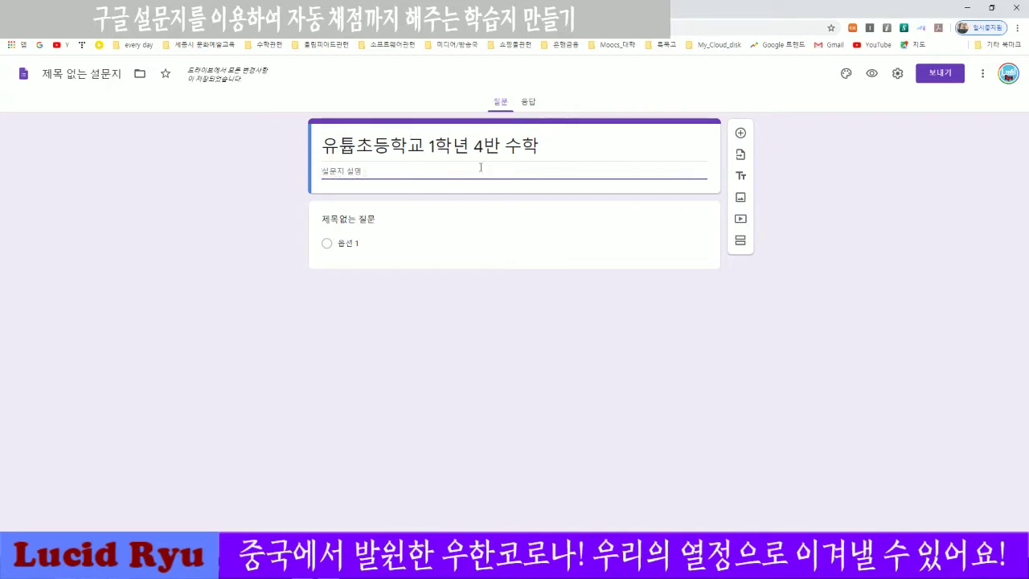
pyautogui.moveTo(322, 147); pyautogui.dragTo(540, 150)
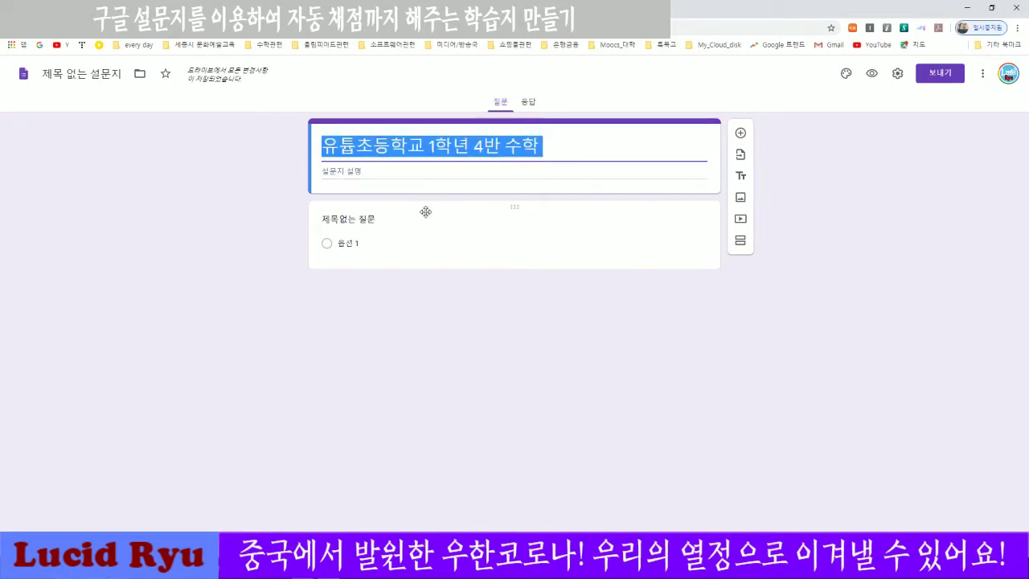
# Change the first question's type to short answer.
pyautogui.click(447, 235)
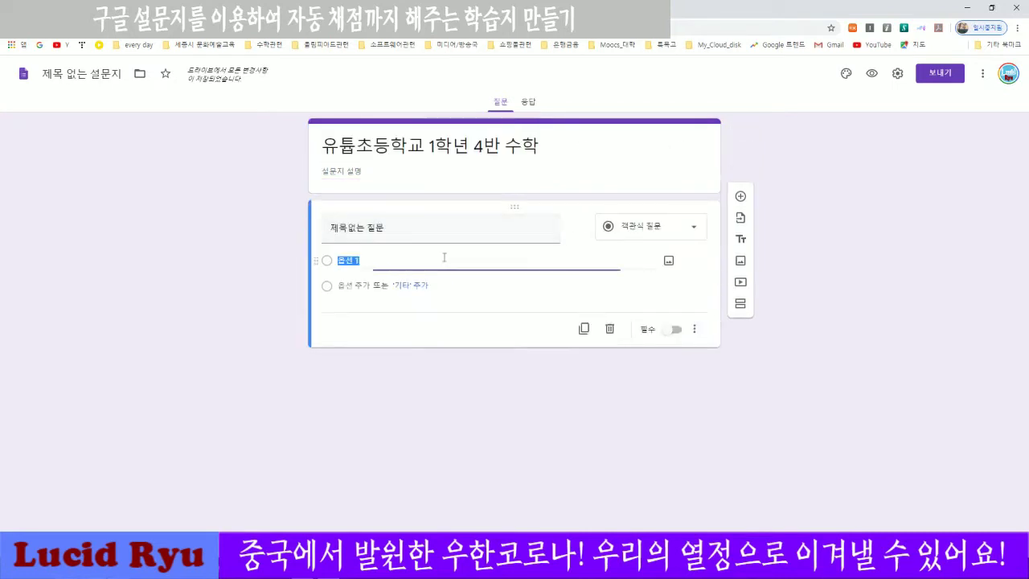
pyautogui.click(400, 229)
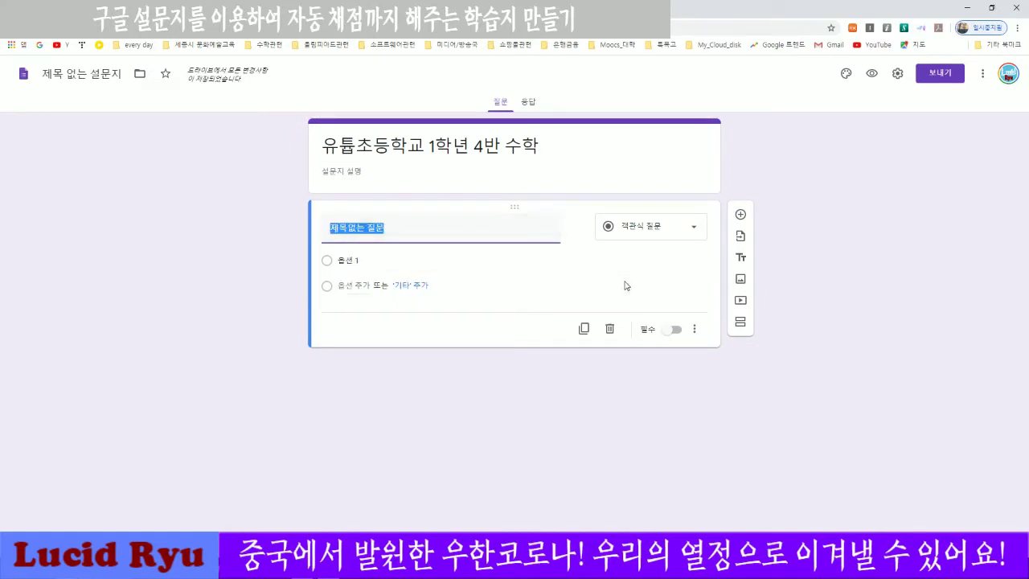
pyautogui.click(670, 231)
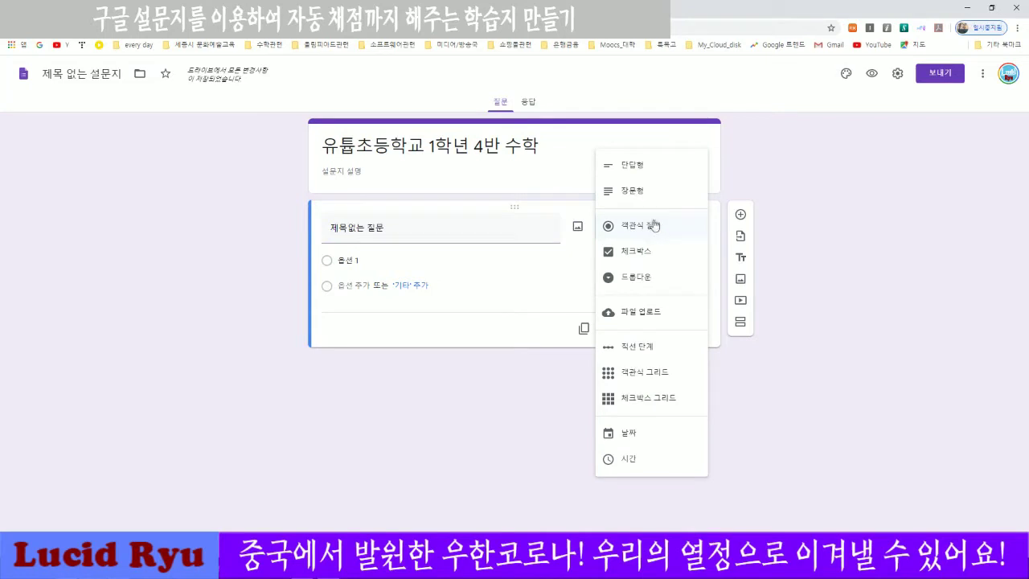
pyautogui.click(632, 165)
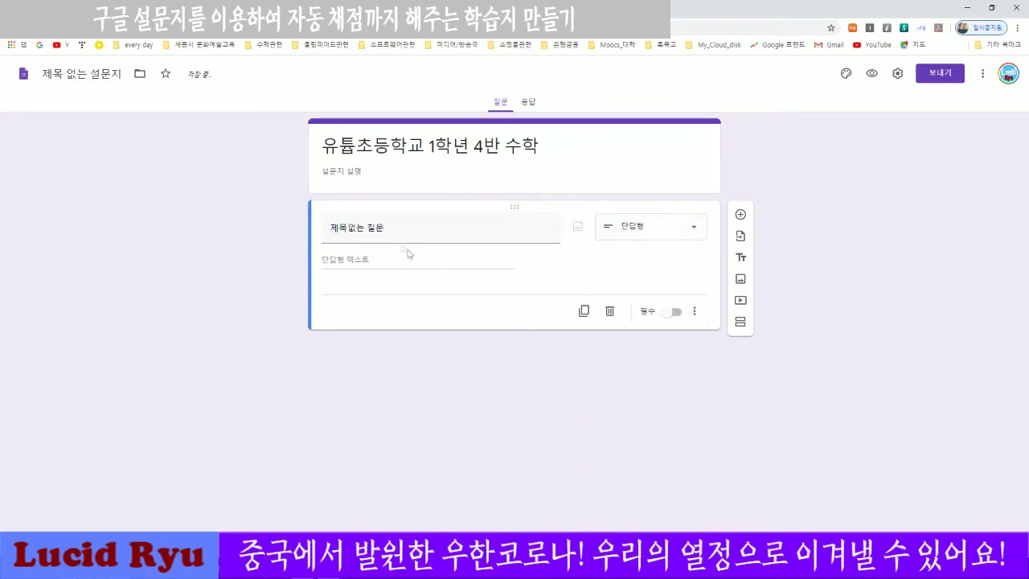
# Name the form file 유튭초등학교 1학년 4반 수학 using the copied form title.
pyautogui.click(368, 227)
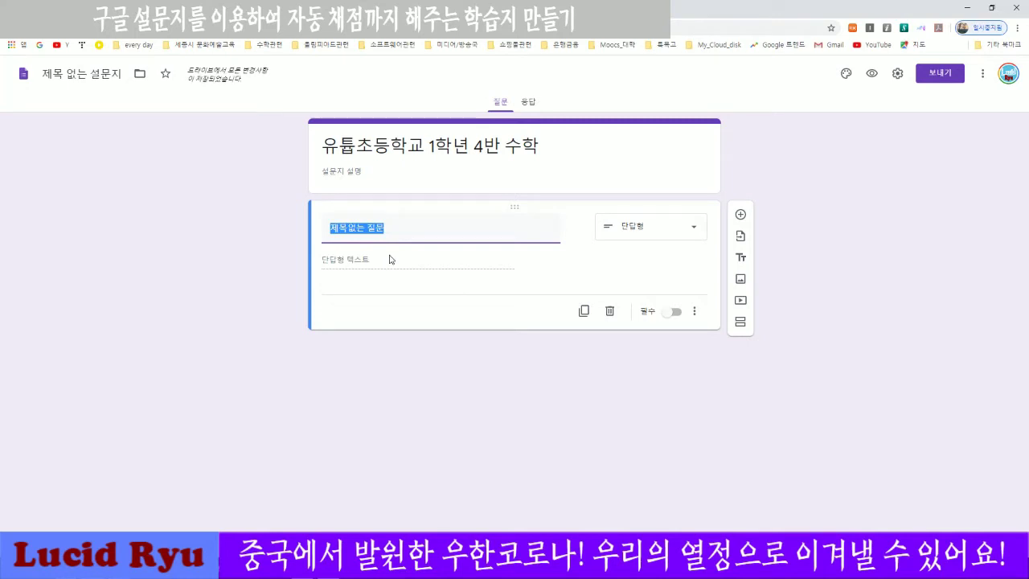
pyautogui.click(421, 151)
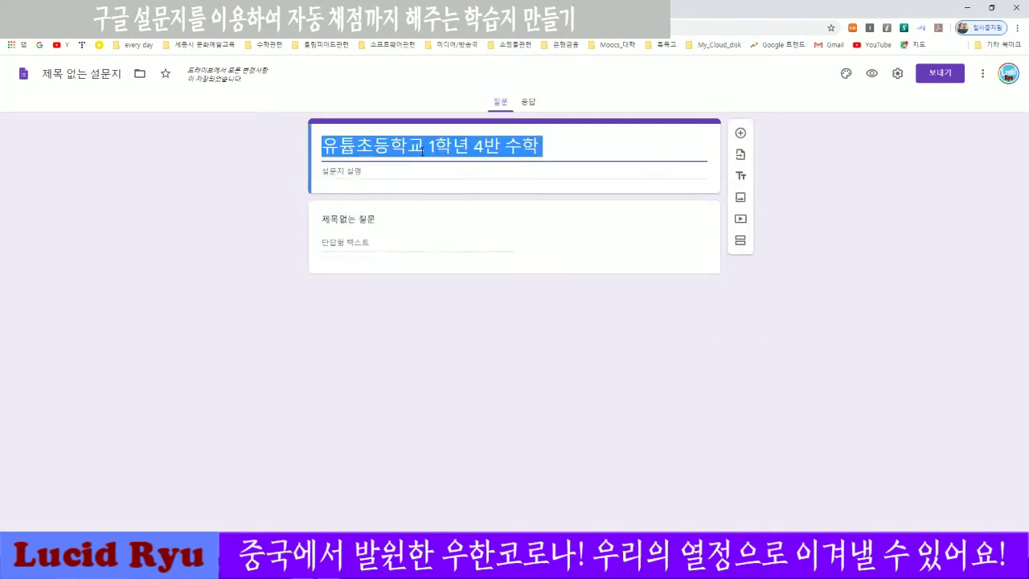
pyautogui.click(78, 74)
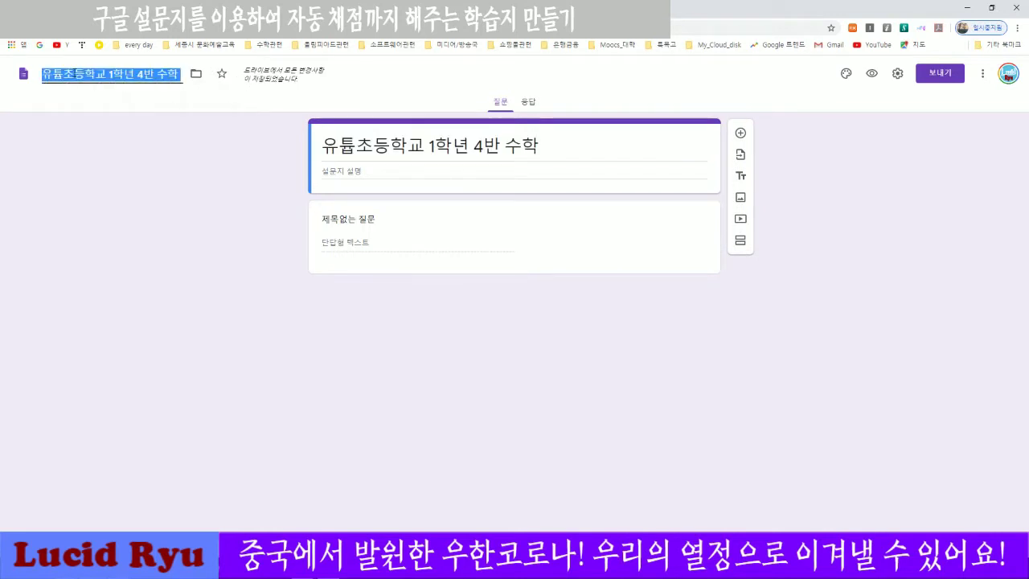
# Retitle the first question '자신의 이름을 적으세요.'.
pyautogui.click(374, 244)
pyautogui.click(417, 229)
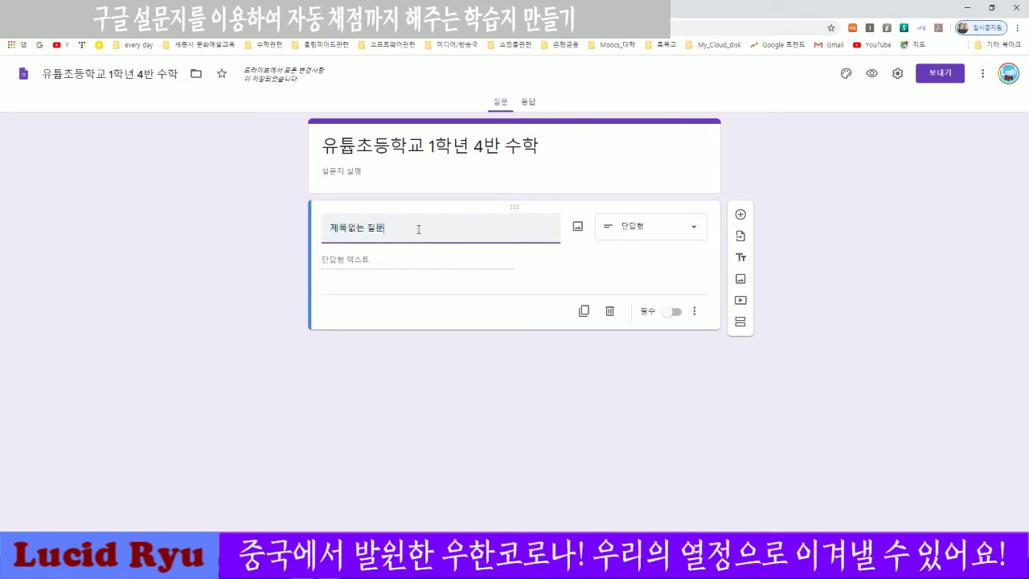
pyautogui.hotkey('ctrl', 'a')
pyautogui.write('이름')
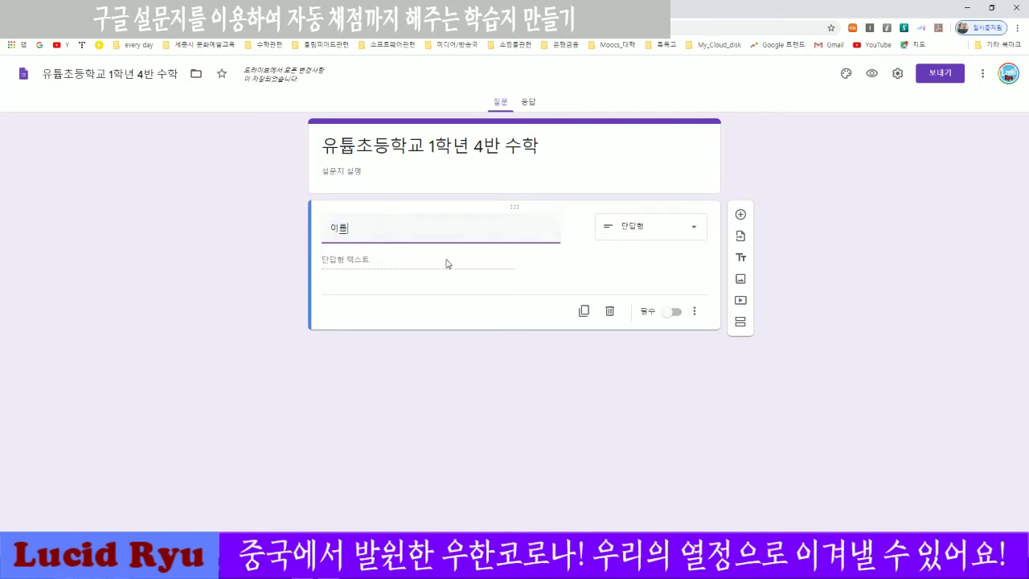
pyautogui.write('을 적으세요')
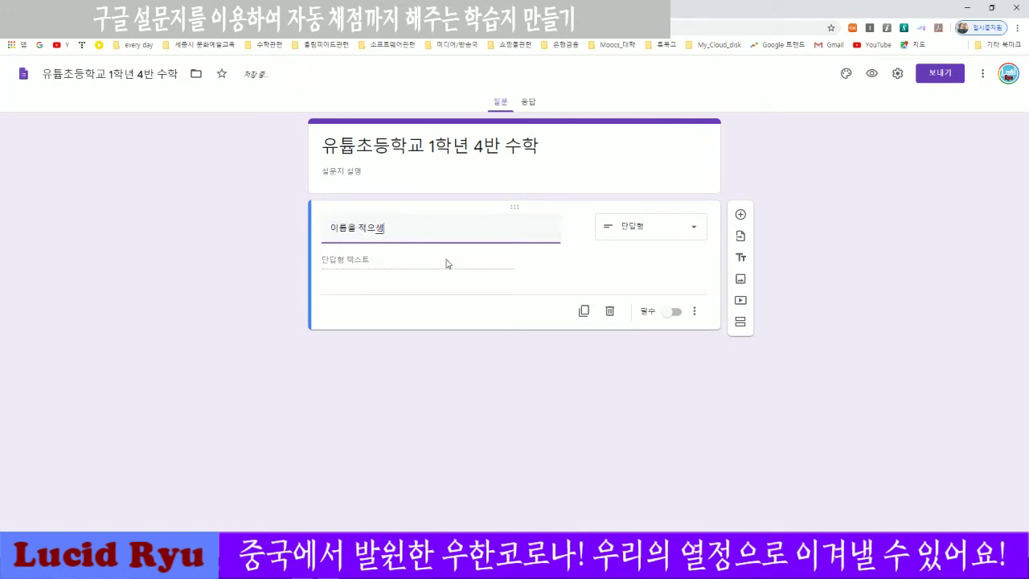
pyautogui.write('.')
pyautogui.click(330, 228)
pyautogui.write('자신의')
pyautogui.click(375, 266)
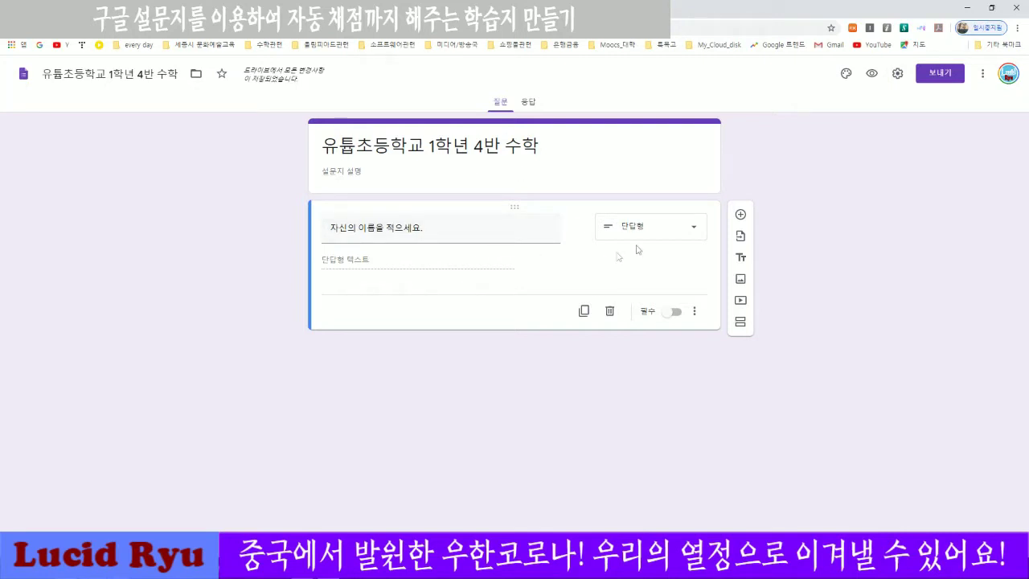
# Limit responses to one per person, leaving email collection and summary charts off, then view quiz settings.
pyautogui.click(899, 75)
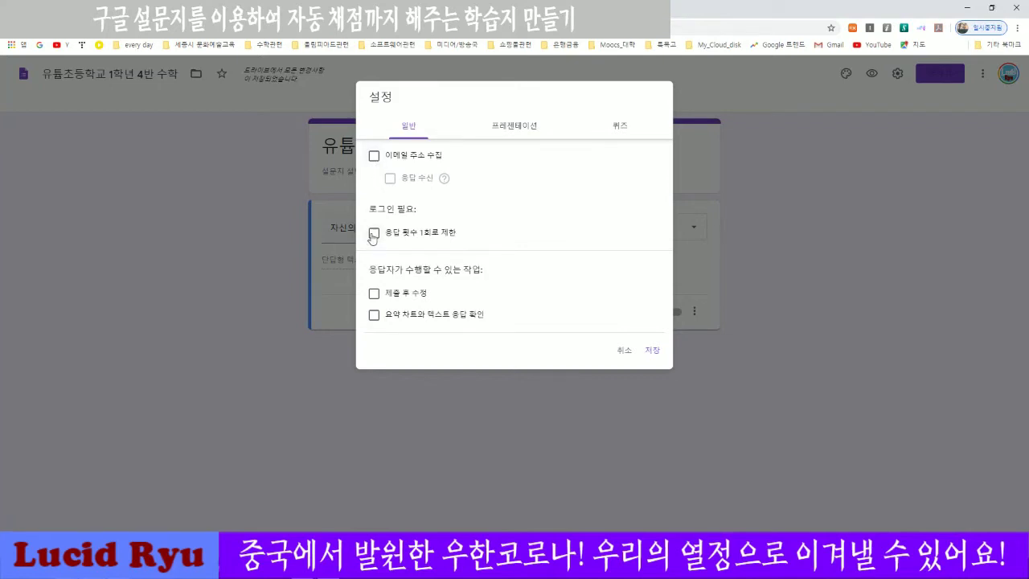
pyautogui.click(375, 157)
pyautogui.click(374, 233)
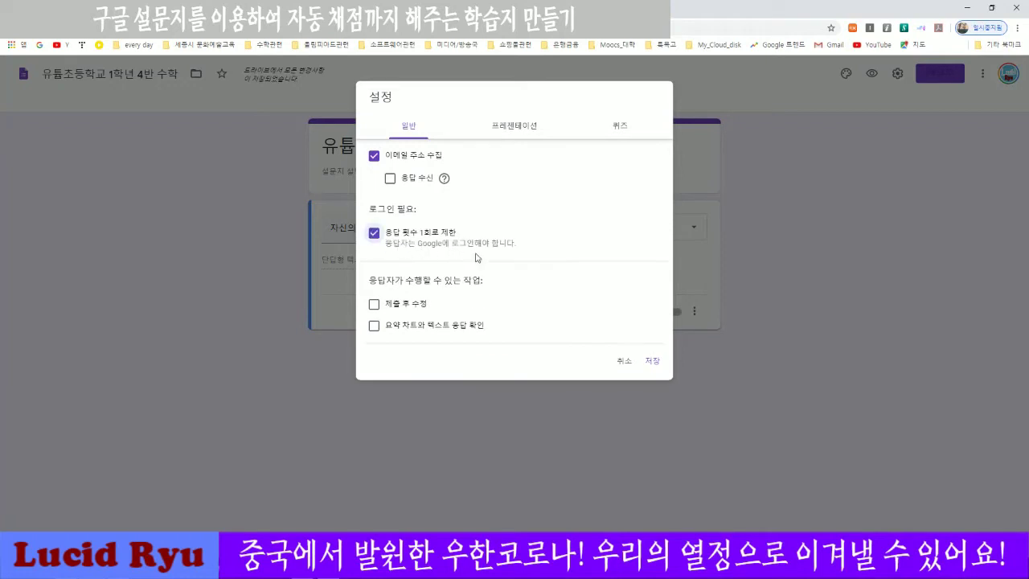
pyautogui.click(374, 156)
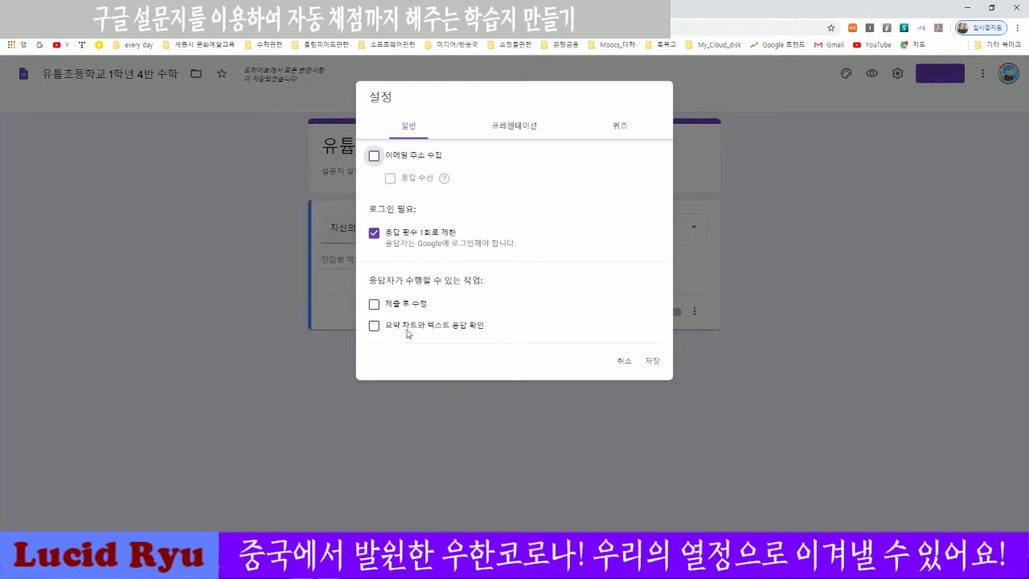
pyautogui.click(374, 325)
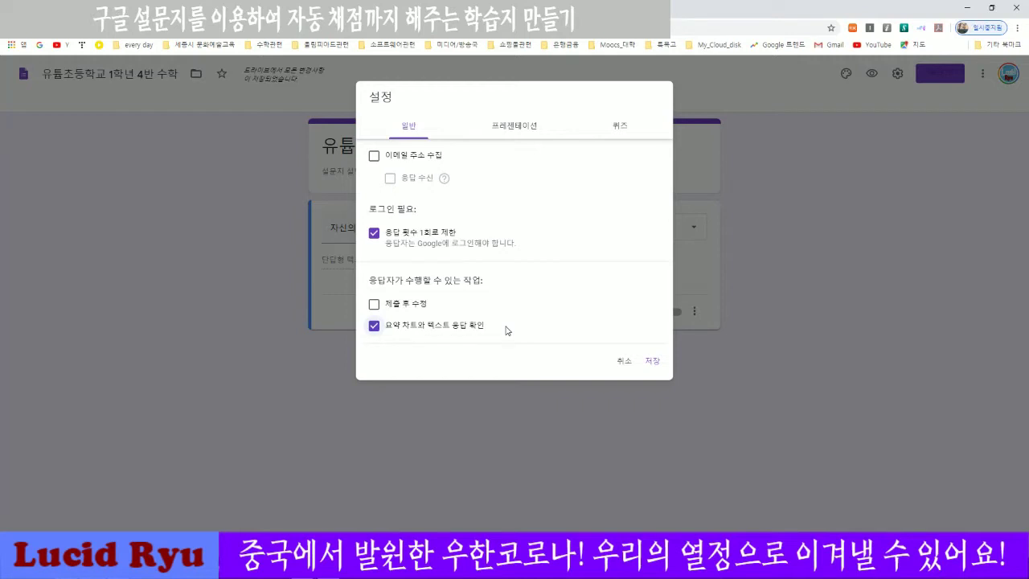
pyautogui.click(374, 325)
pyautogui.click(622, 129)
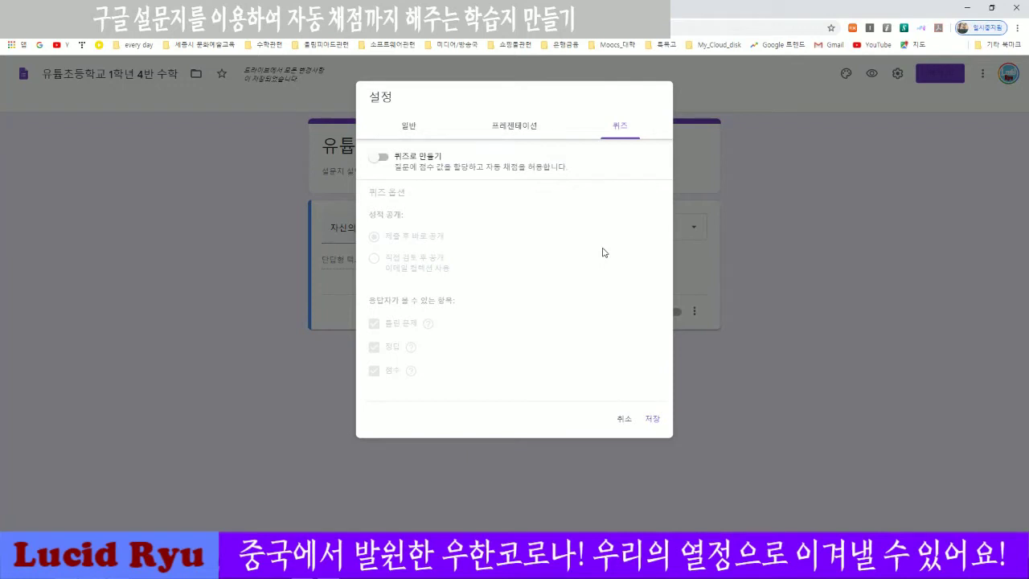
# Make the form a quiz that releases grades immediately and hides missed questions, correct answers and point values.
pyautogui.click(376, 157)
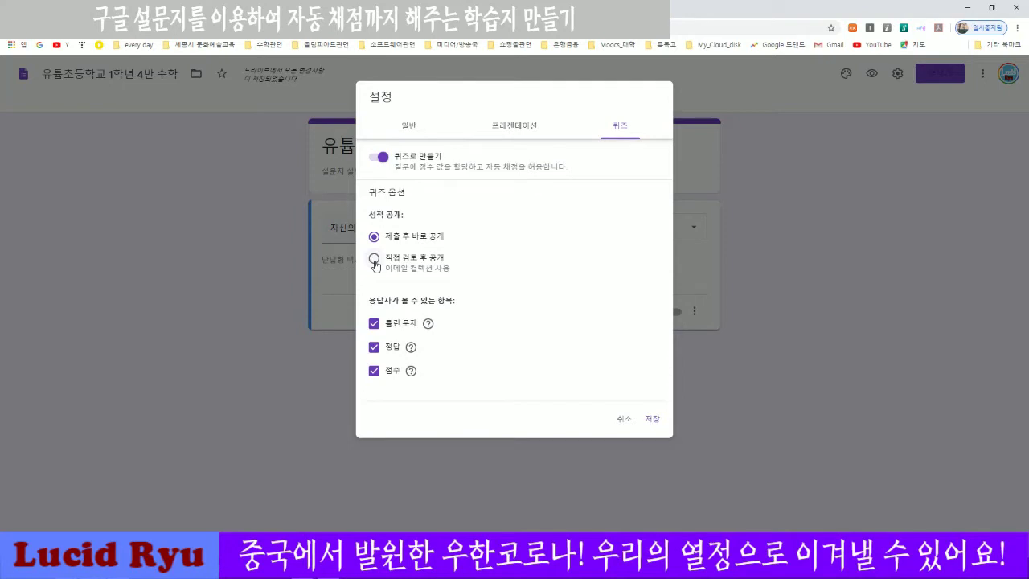
pyautogui.click(374, 263)
pyautogui.click(373, 237)
pyautogui.click(374, 324)
pyautogui.click(373, 347)
pyautogui.click(374, 348)
pyautogui.click(373, 348)
pyautogui.click(374, 324)
pyautogui.click(373, 324)
pyautogui.click(374, 370)
pyautogui.click(643, 422)
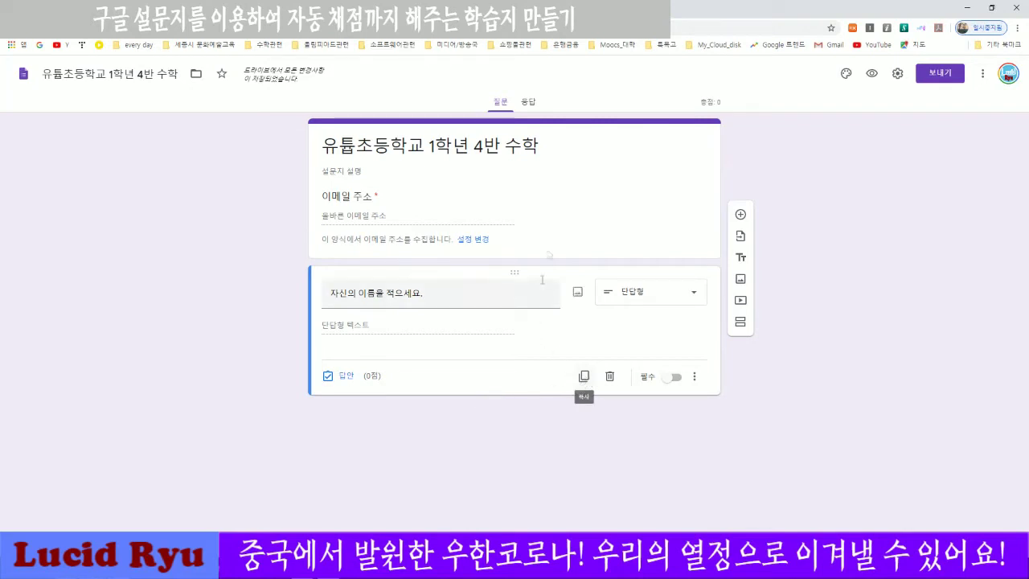
# Duplicate the name question and give the copy answer key 정답 worth 10 points, marking other answers wrong.
pyautogui.click(583, 375)
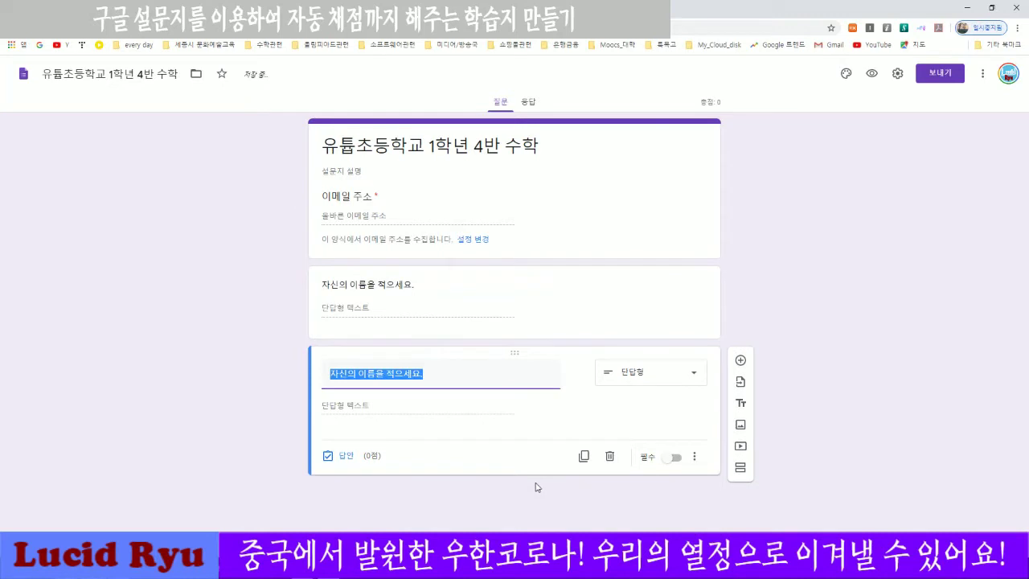
pyautogui.click(215, 357)
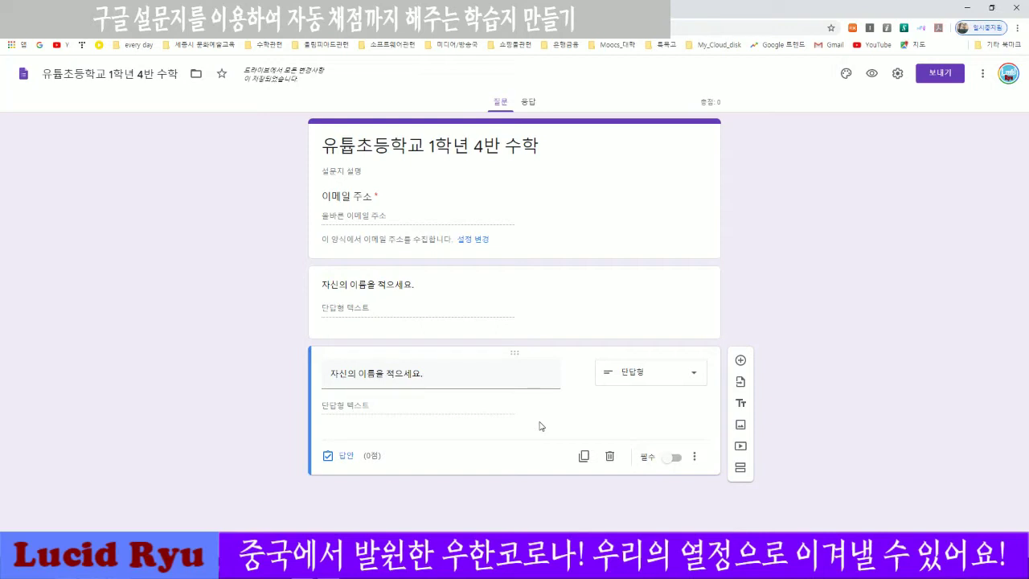
pyautogui.click(345, 457)
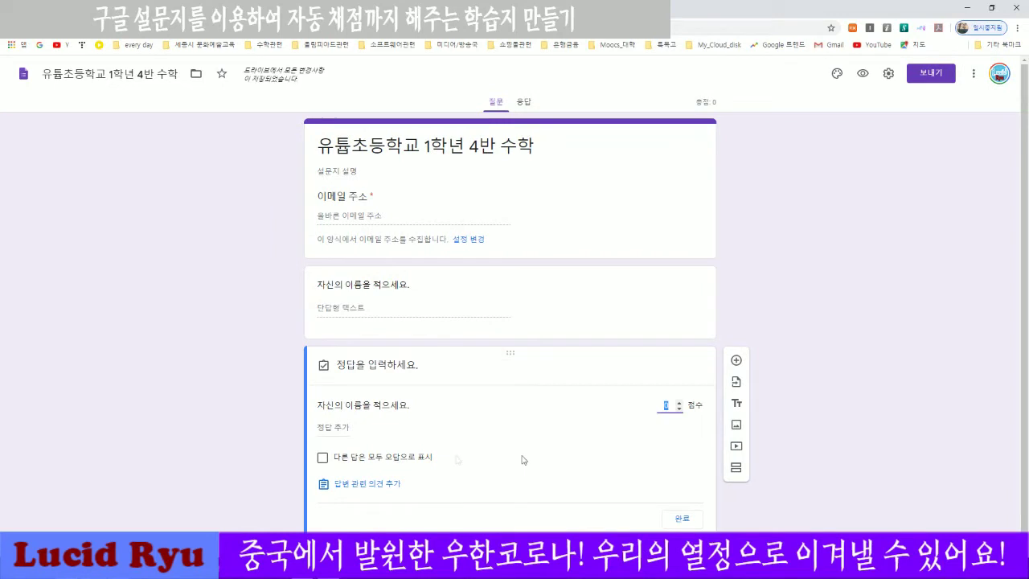
pyautogui.click(679, 405)
pyautogui.write('0')
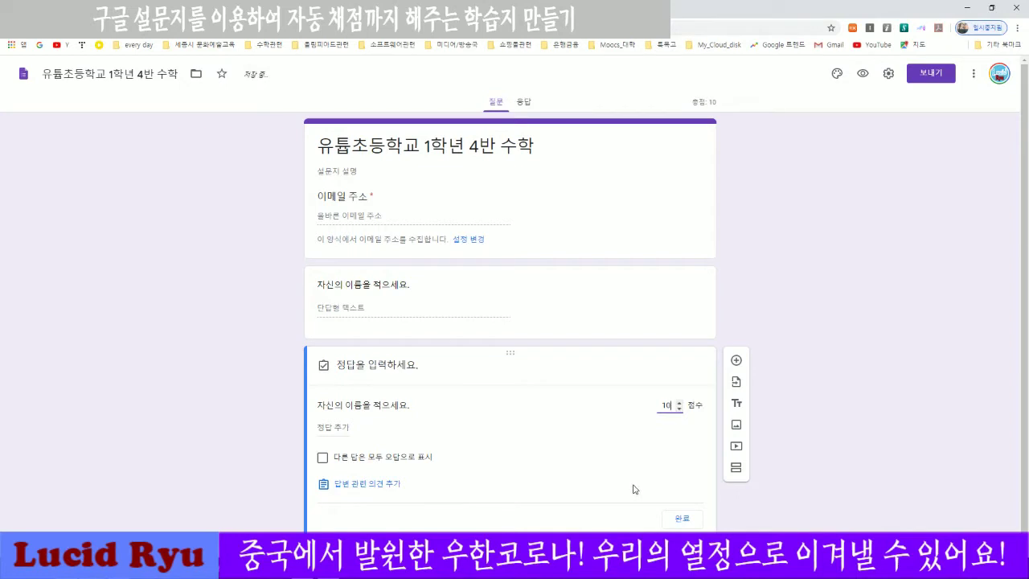
pyautogui.click(328, 427)
pyautogui.click(363, 430)
pyautogui.click(368, 458)
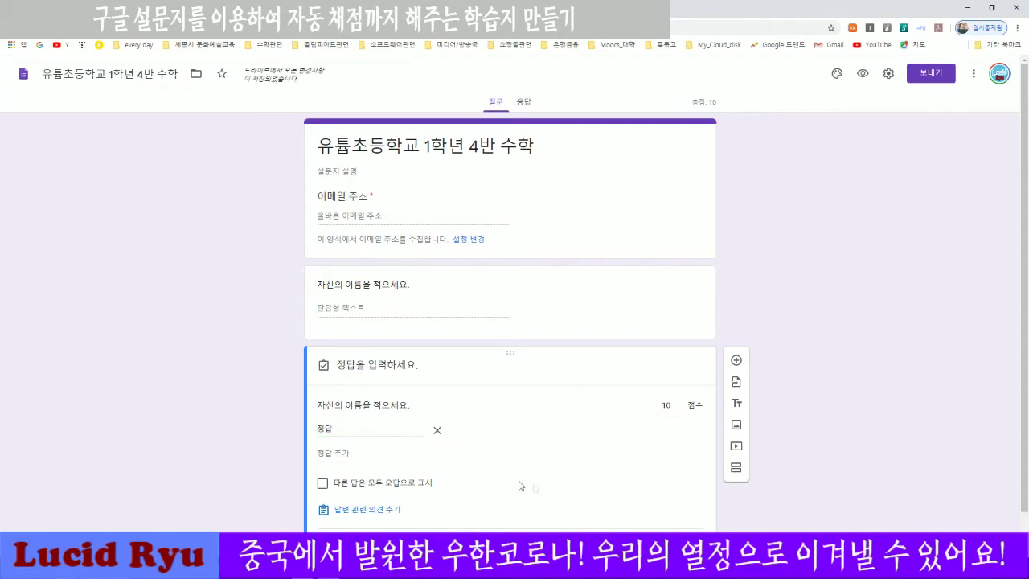
pyautogui.scroll(-1, 560, 489)
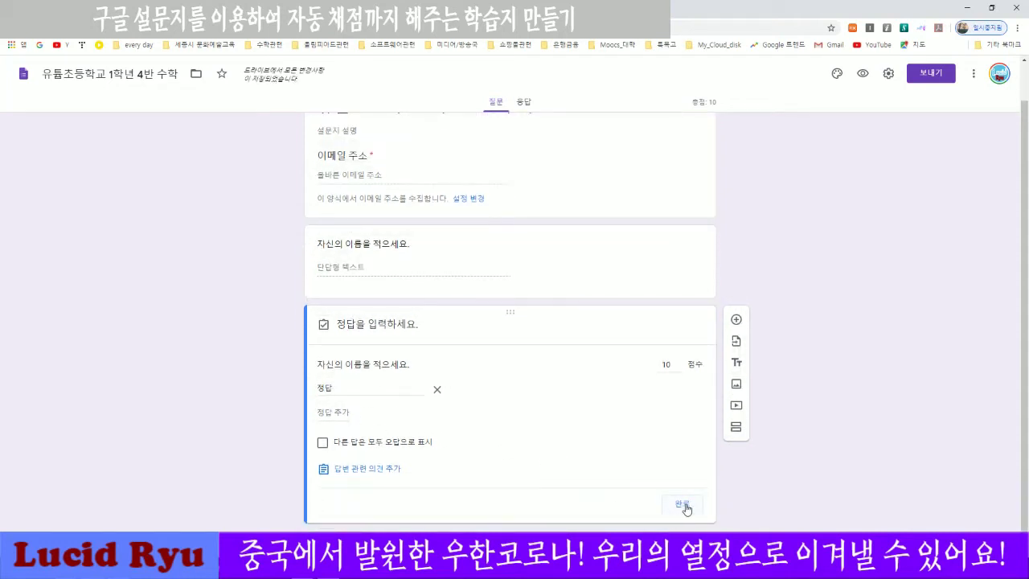
pyautogui.click(372, 447)
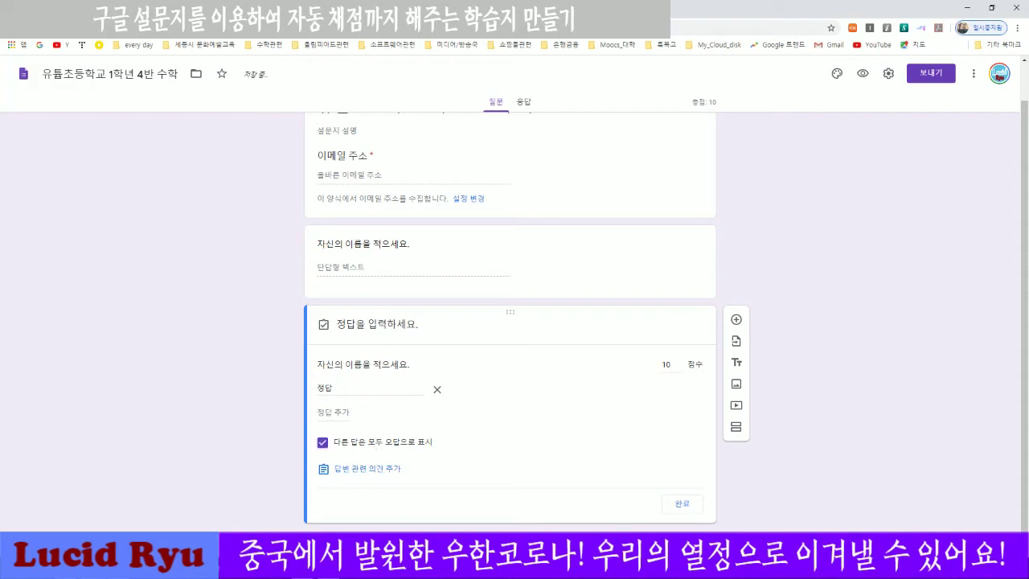
pyautogui.click(683, 505)
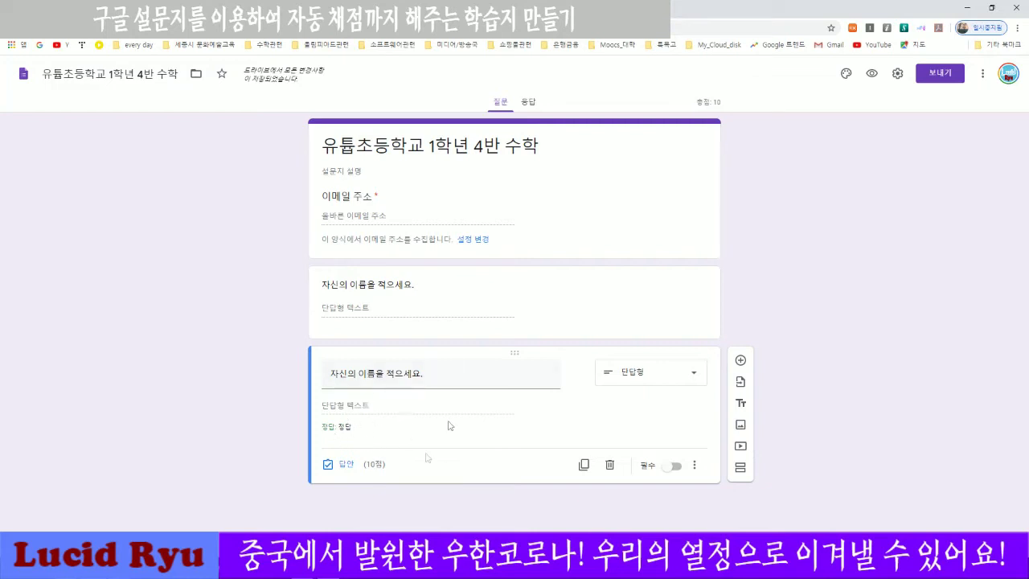
# Delete the title text of the copied 10-point question.
pyautogui.tripleClick(378, 376)
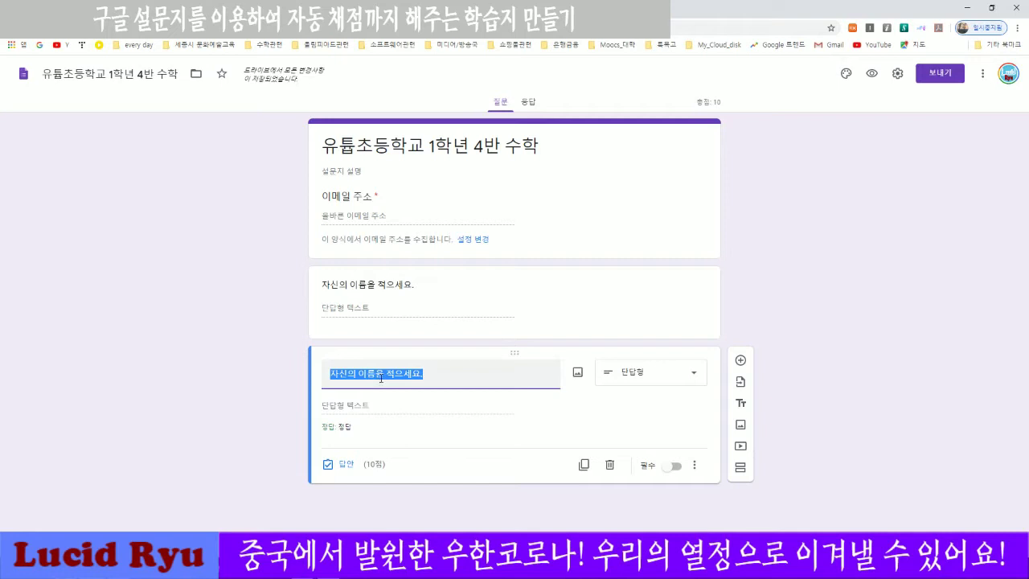
pyautogui.press('BackSpace')
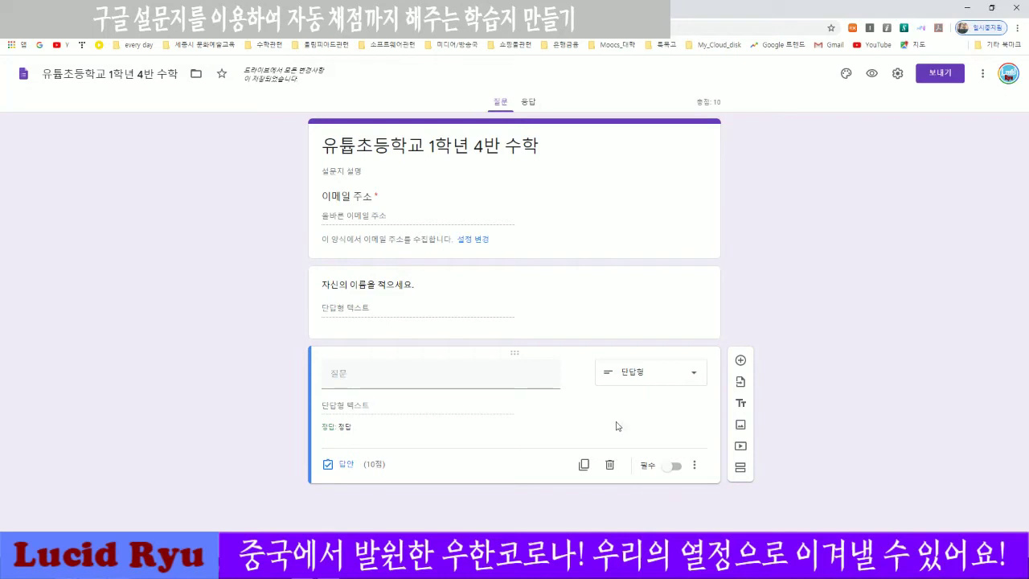
# Duplicate the blank 10-point question until ten questions total 100 points, then switch to Hangul.
pyautogui.click(584, 466)
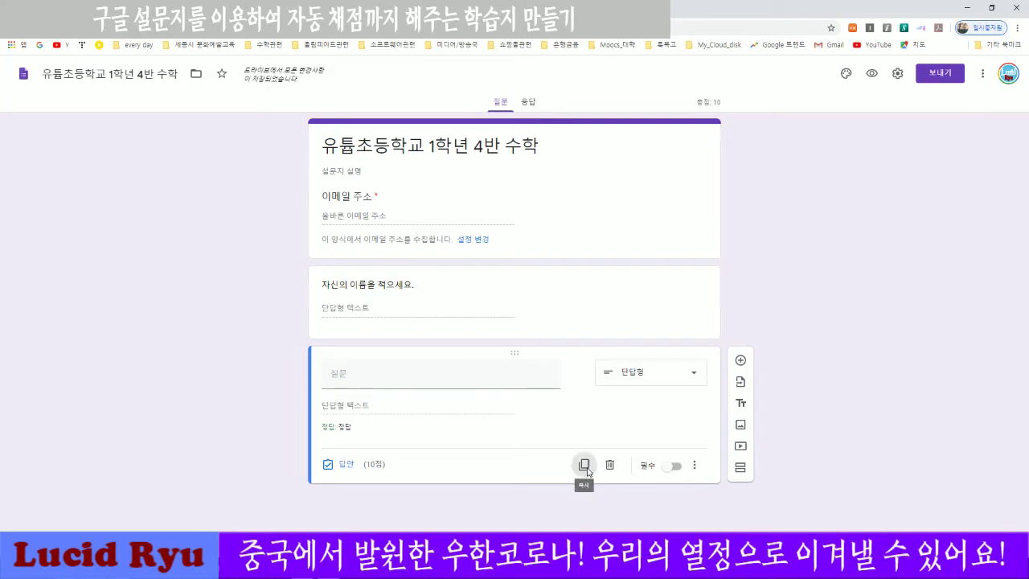
pyautogui.click(578, 536)
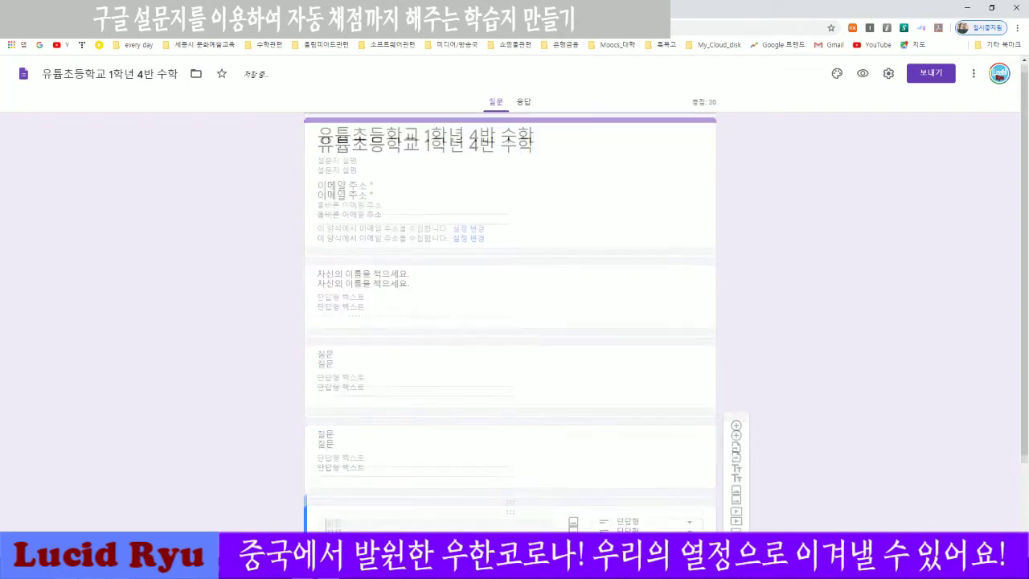
pyautogui.click(579, 505)
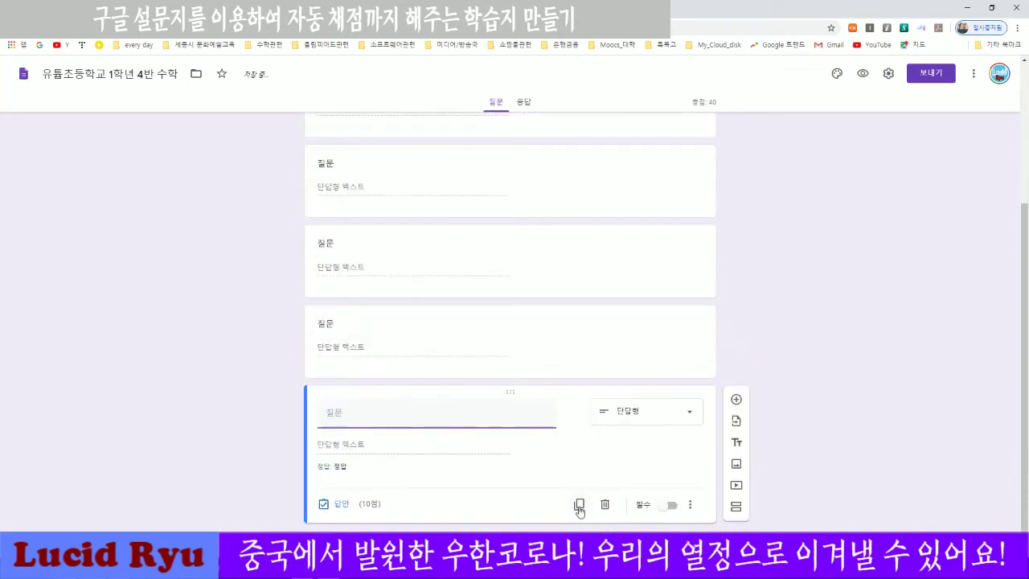
pyautogui.click(579, 504)
pyautogui.click(579, 504)
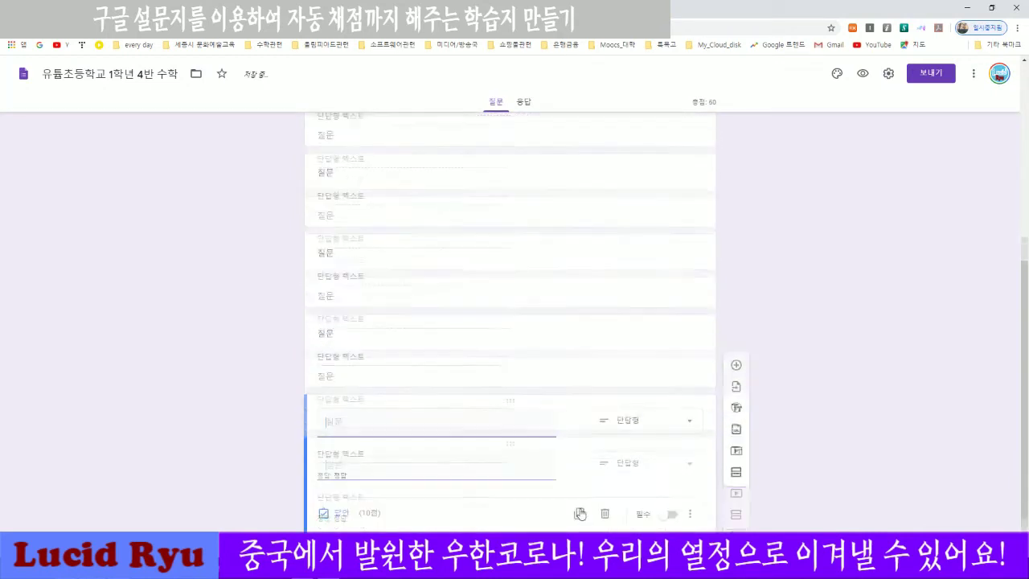
pyautogui.click(579, 504)
pyautogui.click(578, 505)
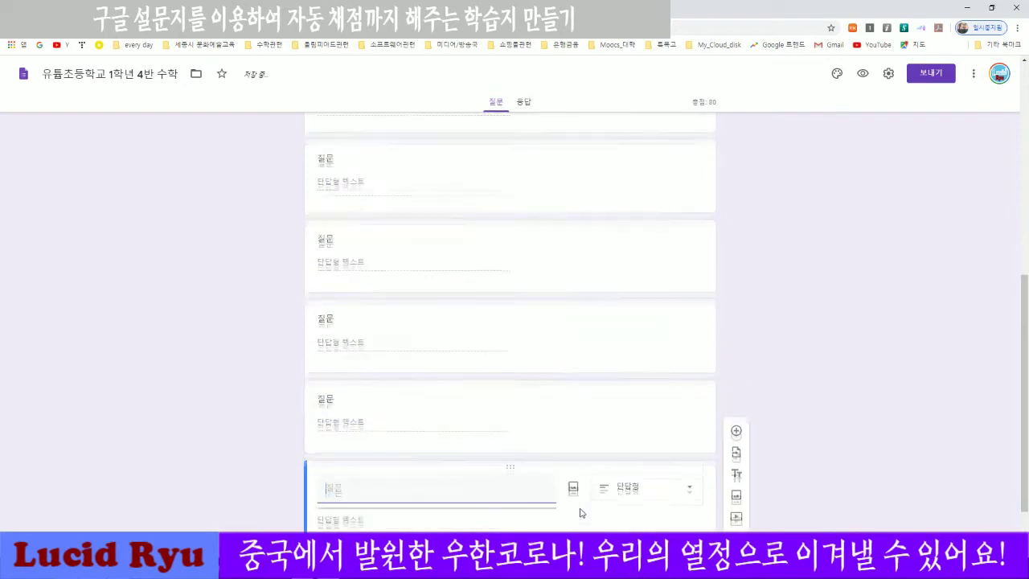
pyautogui.click(579, 504)
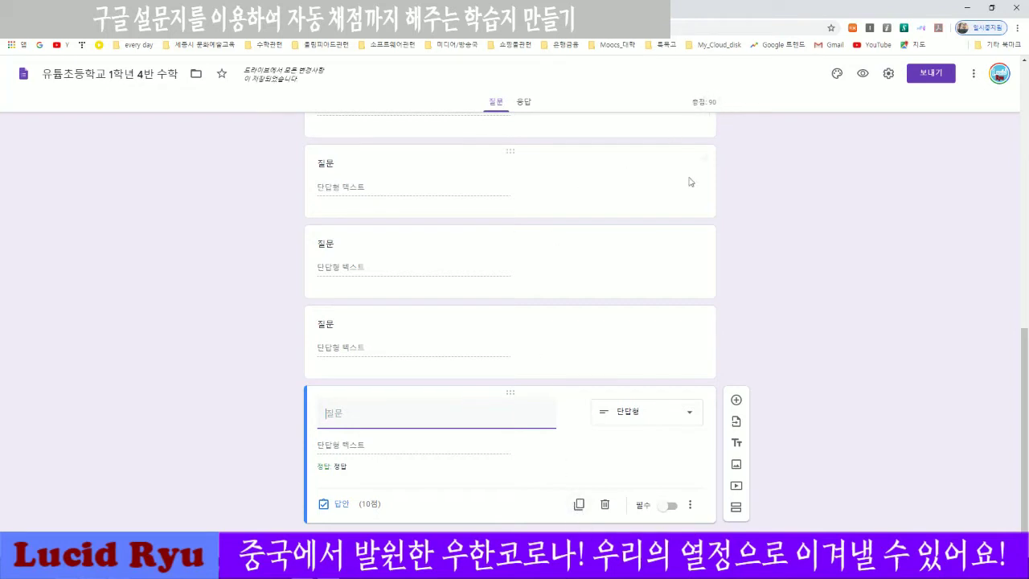
pyautogui.click(579, 504)
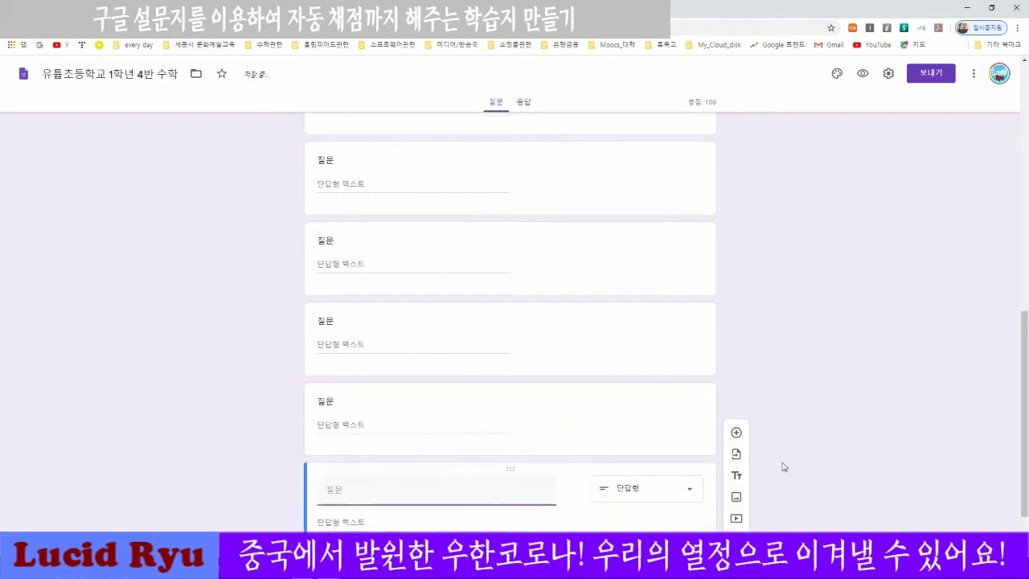
pyautogui.scroll(10, 754, 378)
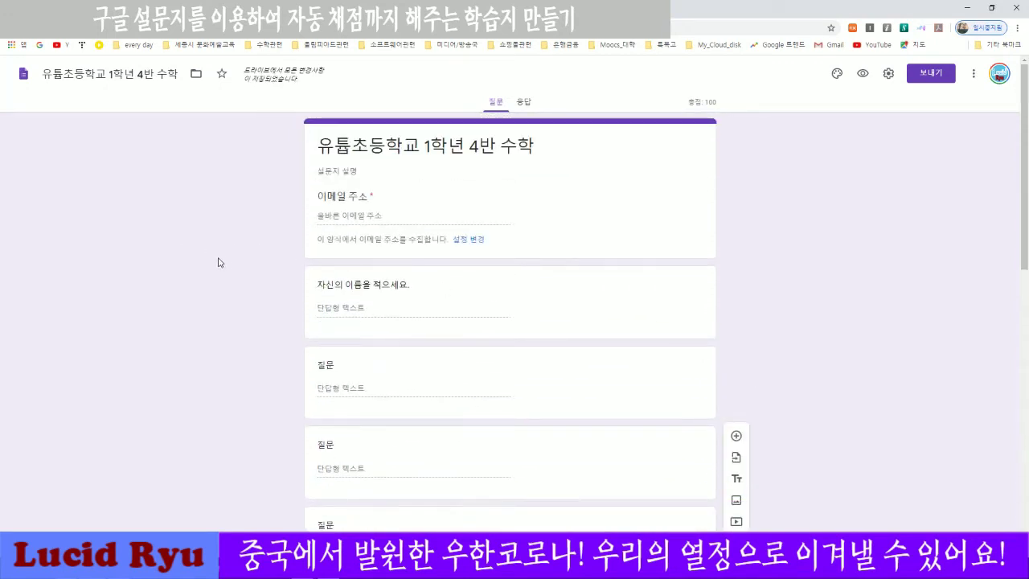
pyautogui.scroll(-10, 218, 263)
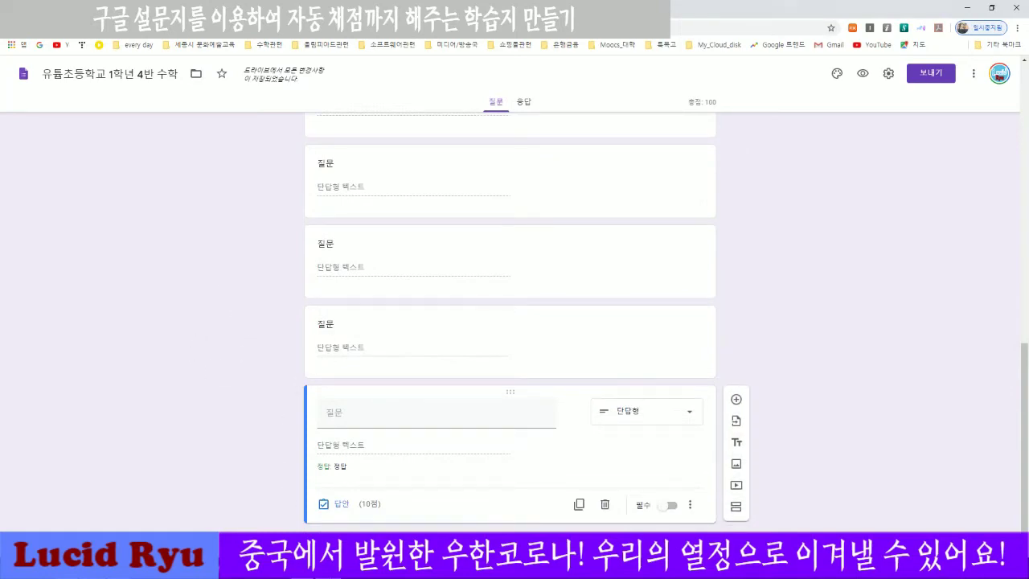
pyautogui.hotkey('alt', 'Tab')
# Clear the selection in the Hangul answer key and switch to the PDF worksheet.
pyautogui.scroll(3, 520, 322)
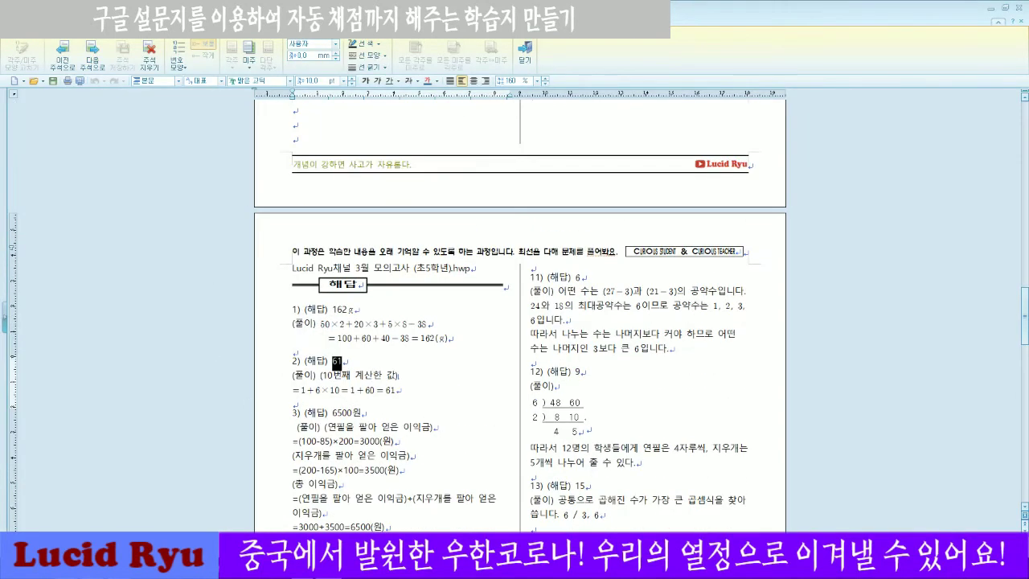
pyautogui.click(429, 324)
pyautogui.hotkey('alt', 'Tab')
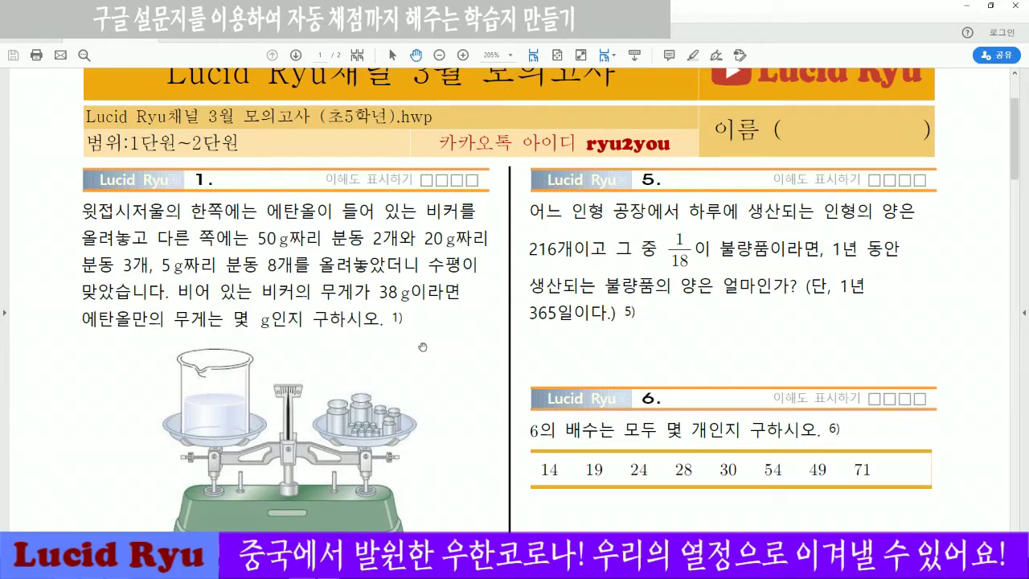
# Zoom the worksheet out and try outlining problem 1 for a capture.
pyautogui.scroll(-1, 424, 347)
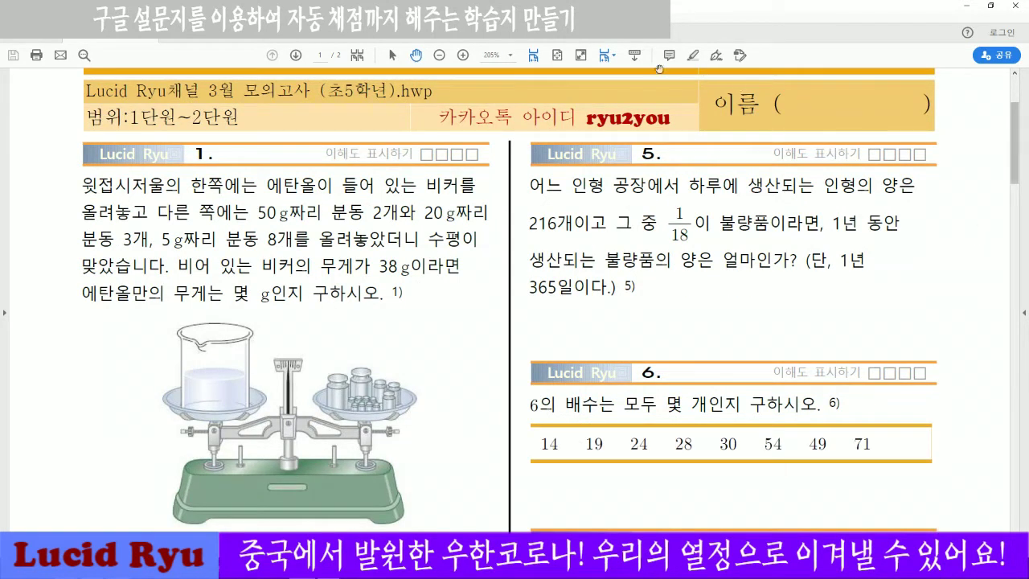
pyautogui.click(439, 56)
pyautogui.click(439, 57)
pyautogui.click(439, 57)
pyautogui.click(440, 56)
pyautogui.click(439, 56)
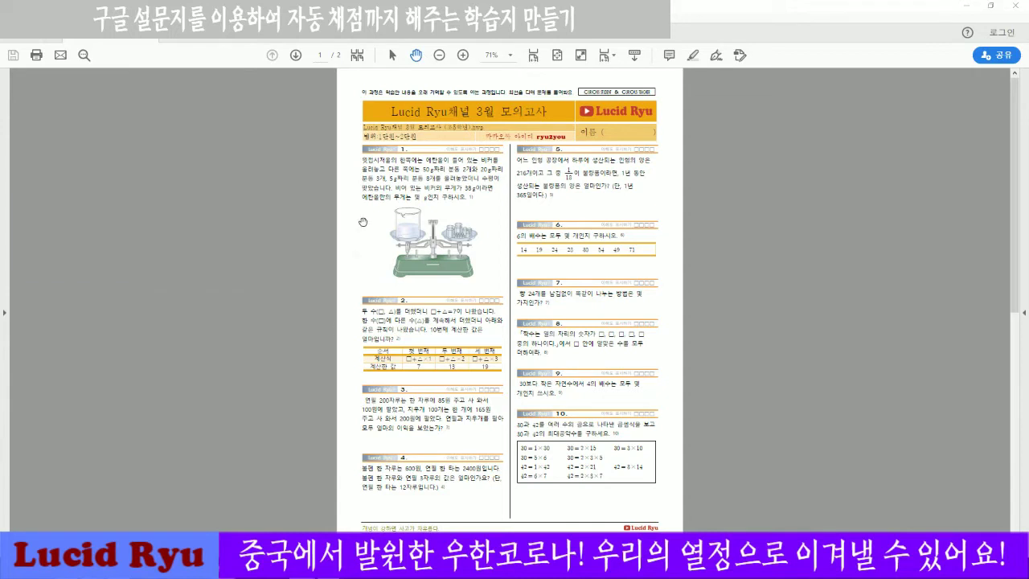
pyautogui.click(51, 173)
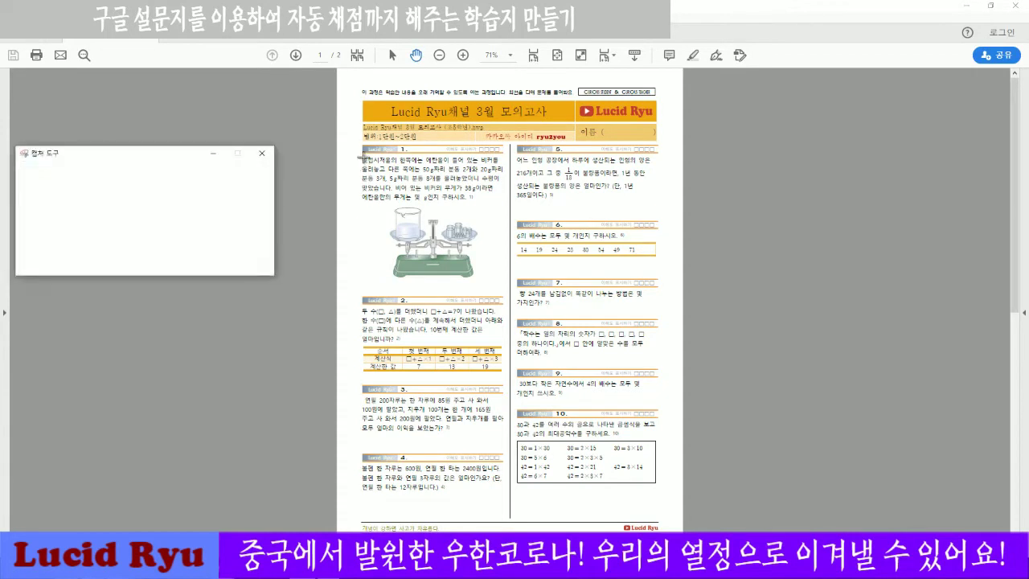
pyautogui.moveTo(360, 143); pyautogui.dragTo(505, 286)
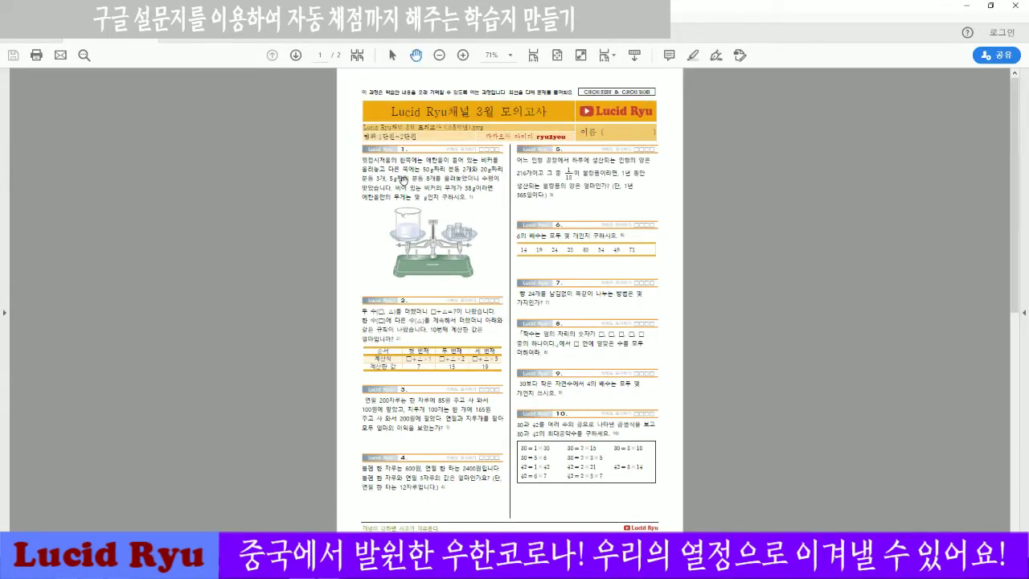
# Set the worksheet zoom to 100% and then 150%.
pyautogui.click(510, 55)
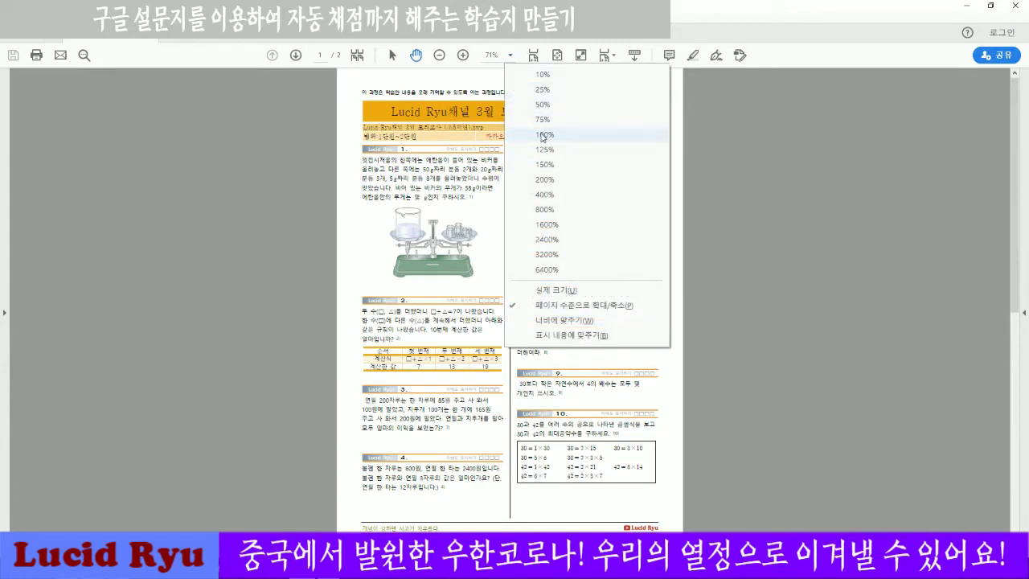
pyautogui.click(545, 134)
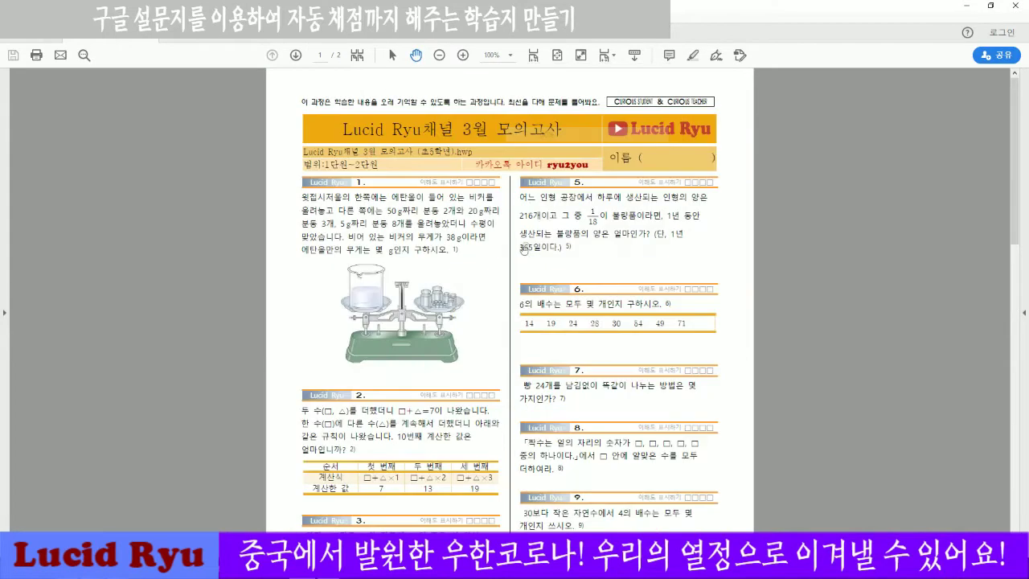
pyautogui.click(509, 54)
pyautogui.click(543, 166)
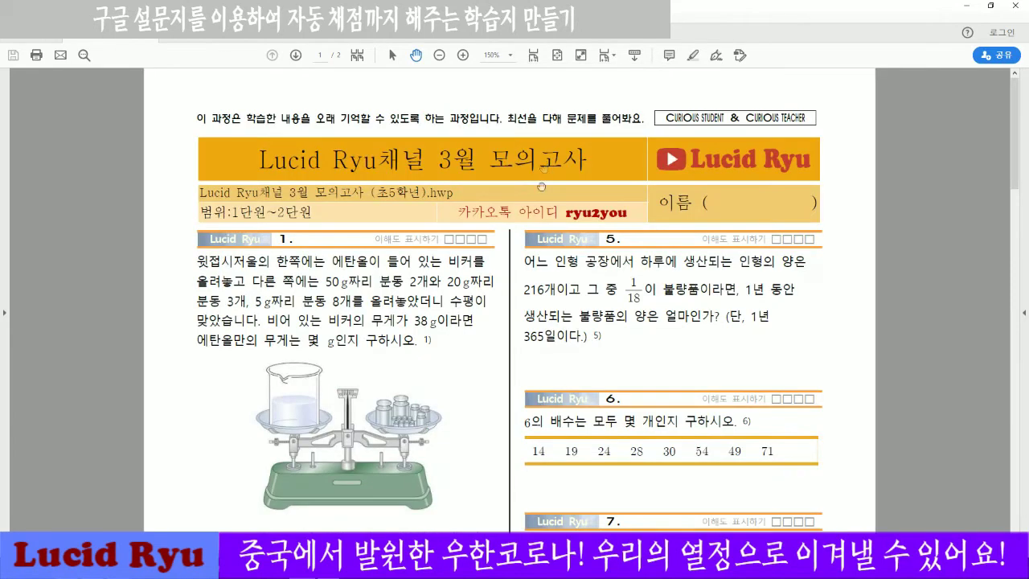
pyautogui.scroll(-2, 542, 186)
pyautogui.scroll(-1, 522, 263)
pyautogui.scroll(1, 521, 264)
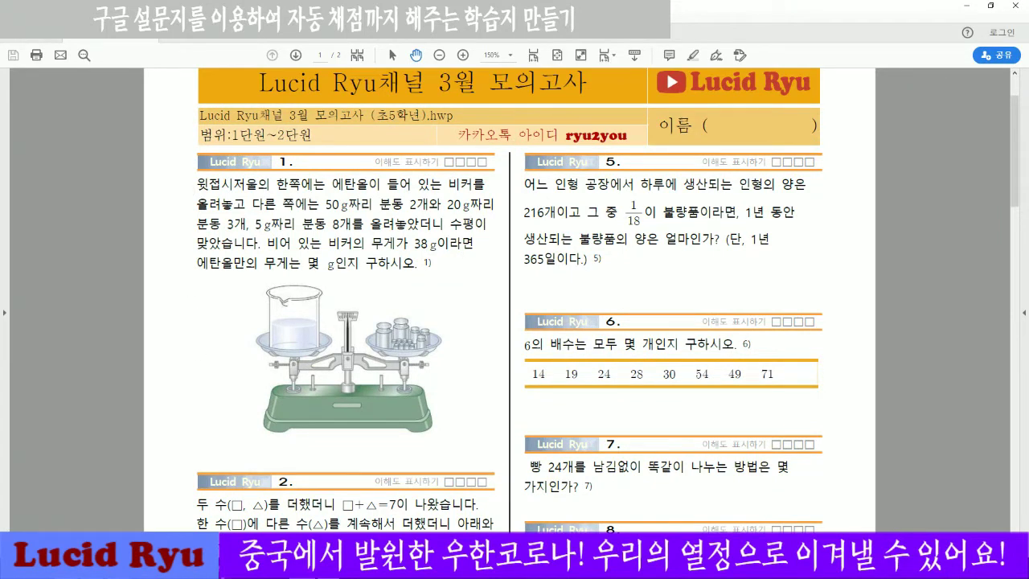
# Abandon the first capture, zoom the worksheet in and shift problem 1 into view.
pyautogui.click(47, 172)
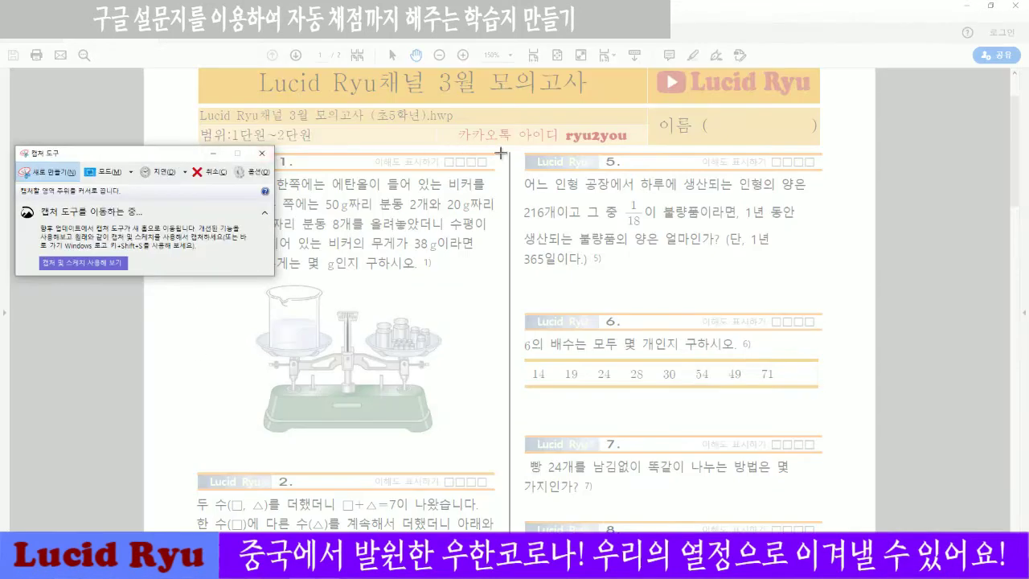
pyautogui.moveTo(498, 147); pyautogui.dragTo(199, 440)
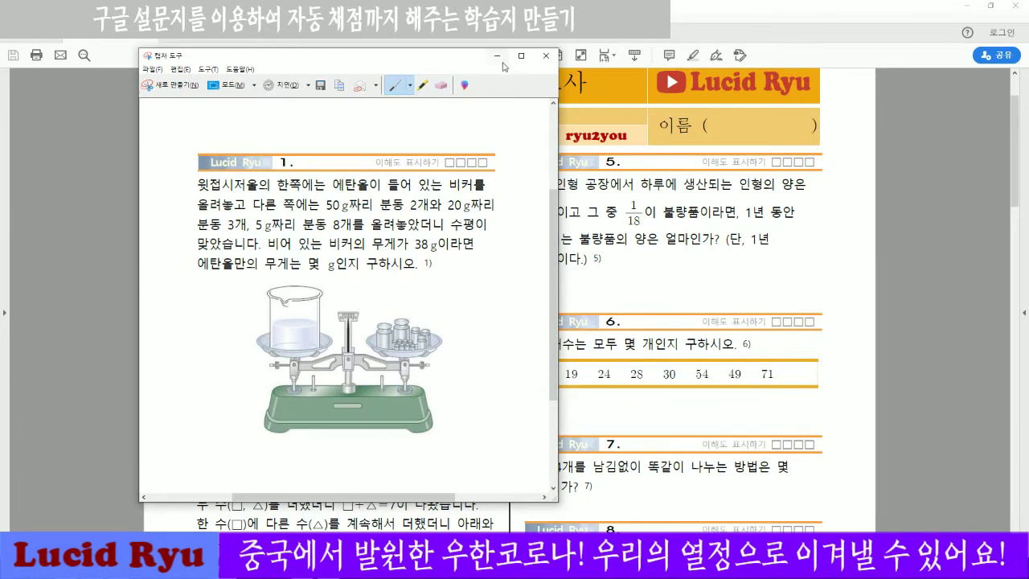
pyautogui.press('Escape')
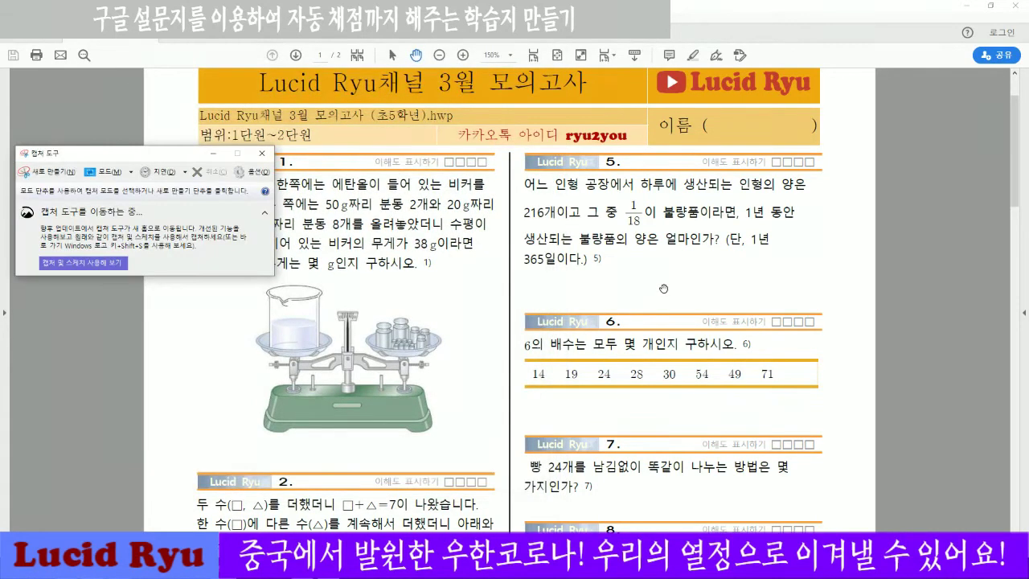
pyautogui.scroll(2, 663, 288)
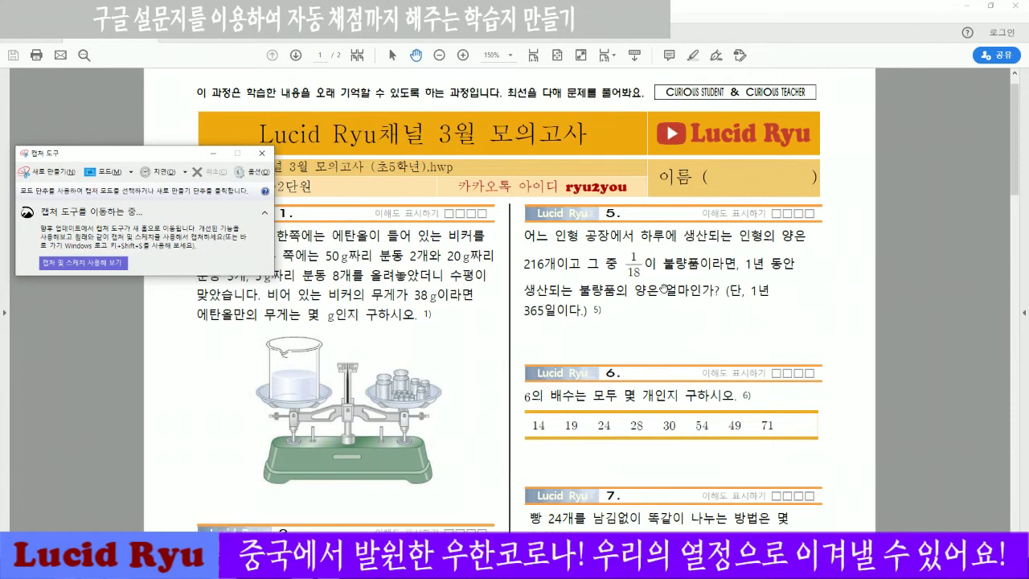
pyautogui.click(614, 244)
pyautogui.scroll(4, 613, 243)
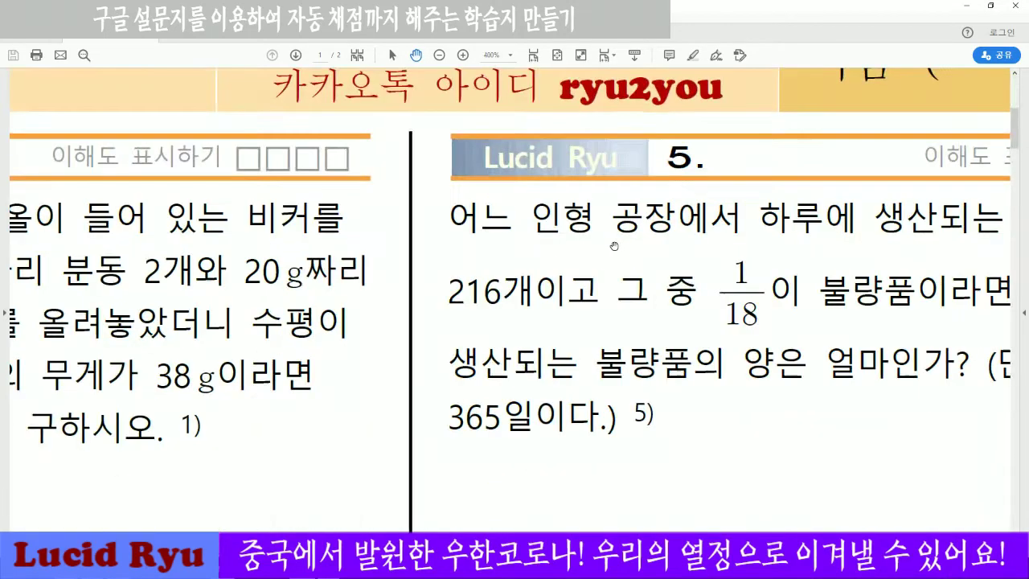
pyautogui.scroll(-4, 764, 239)
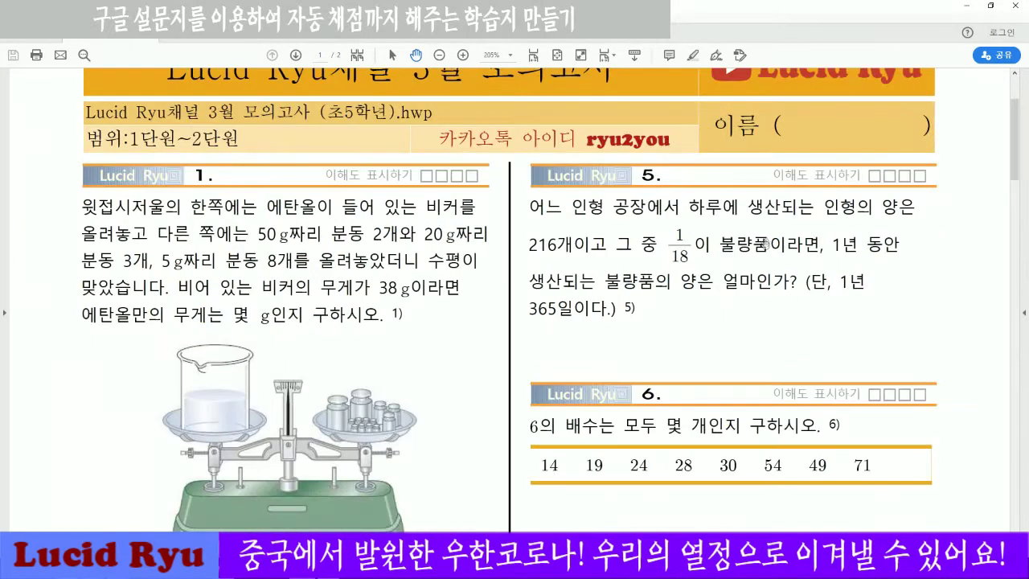
pyautogui.scroll(-1, 428, 315)
pyautogui.scroll(2, 504, 314)
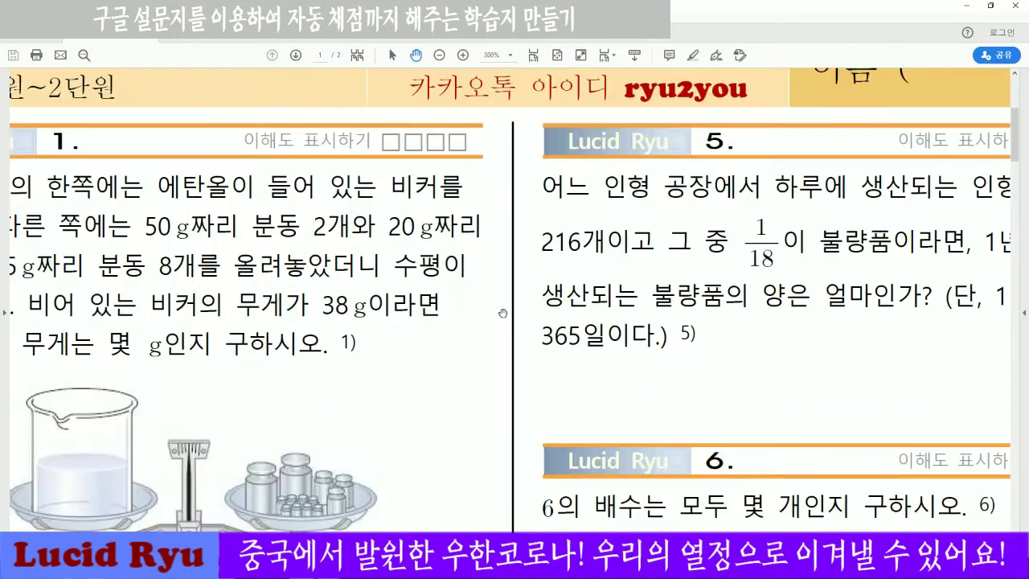
pyautogui.moveTo(585, 328); pyautogui.dragTo(641, 286)
# Capture enlarged problem 1 with its balance-scale picture in Snipping Tool.
pyautogui.click(161, 567)
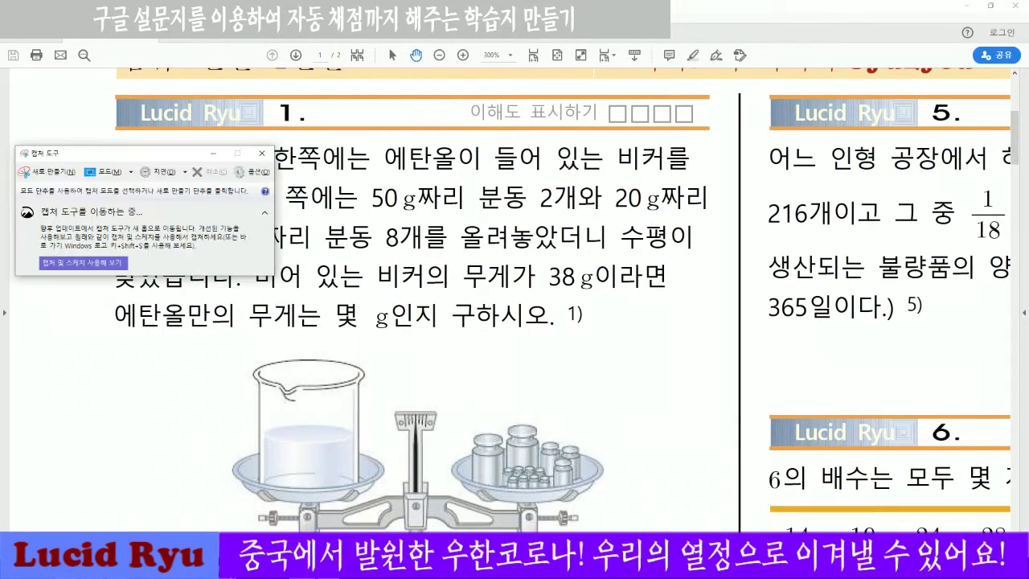
pyautogui.click(52, 176)
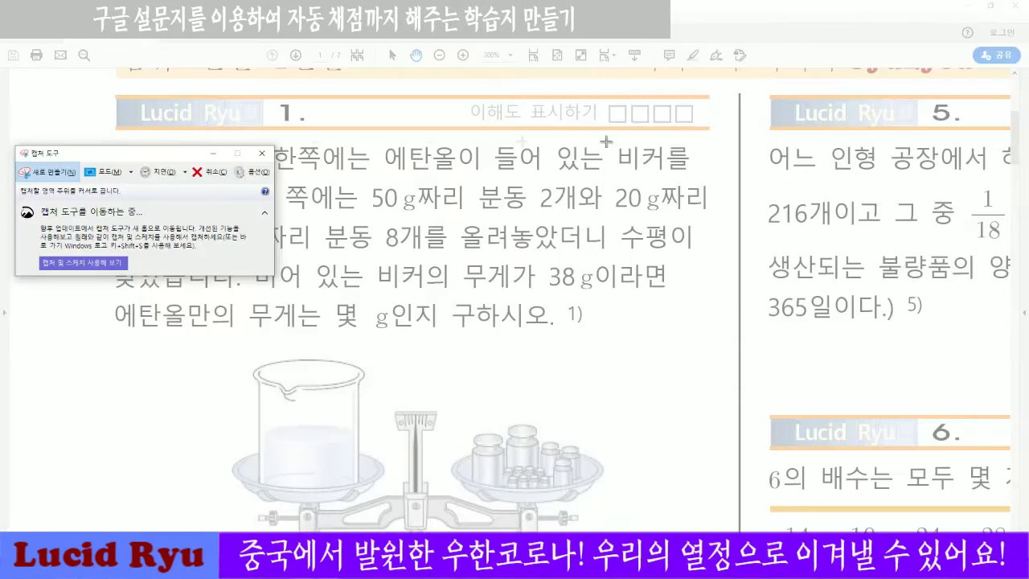
pyautogui.moveTo(713, 87); pyautogui.dragTo(103, 554)
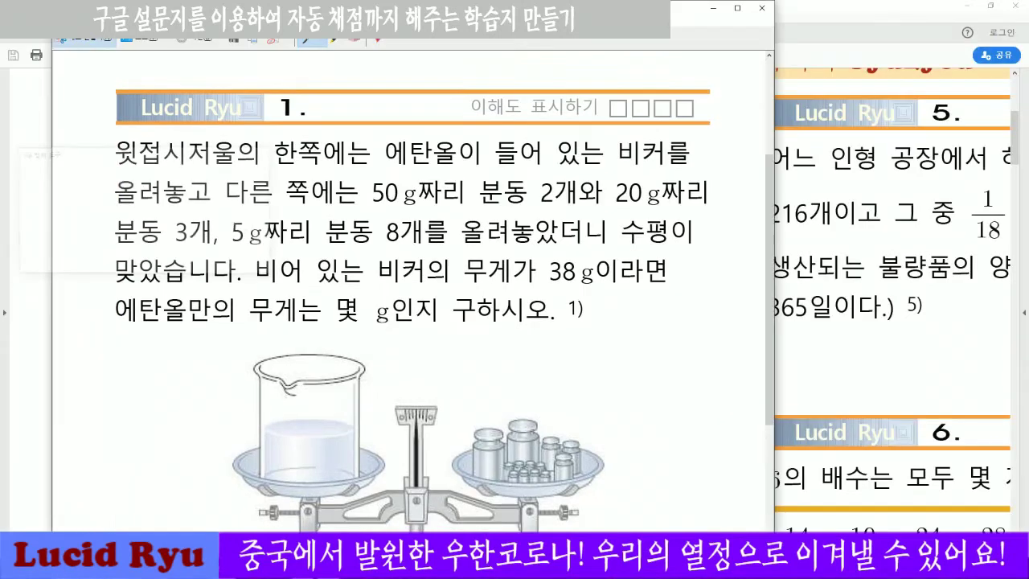
pyautogui.click(82, 46)
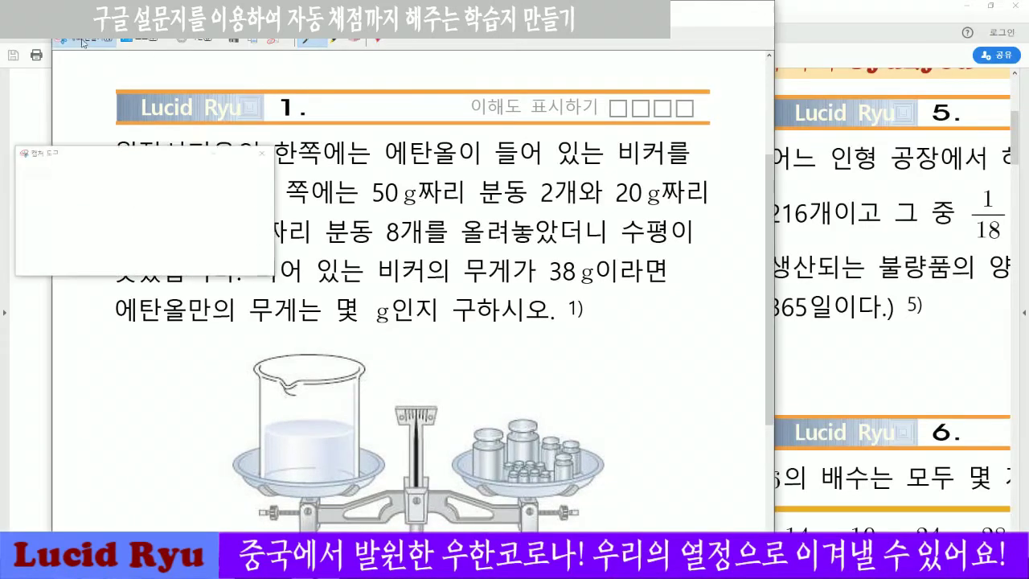
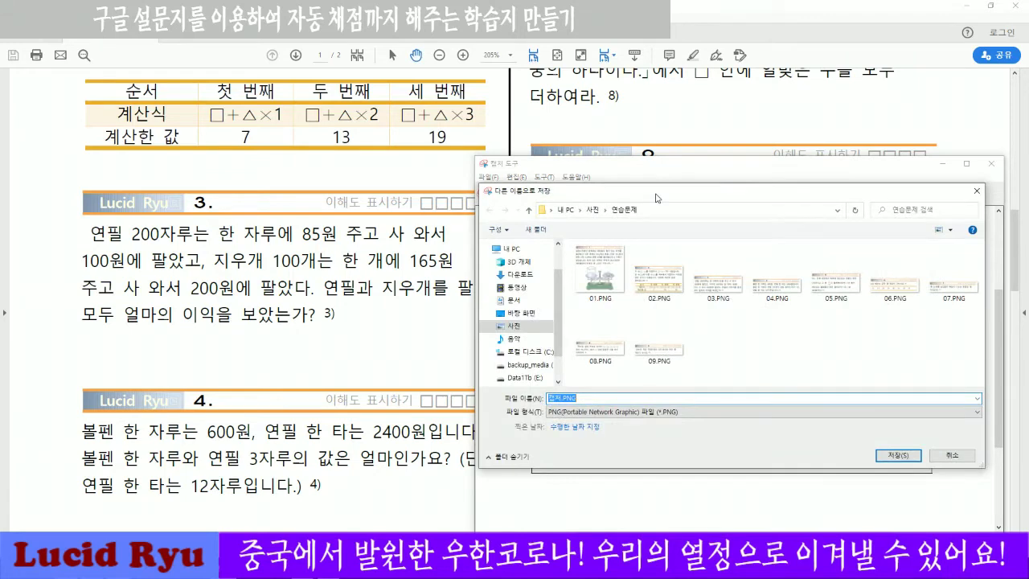
# Save the problem 10 capture as 10.PNG in 연습문제 and return to the quiz form in Chrome.
pyautogui.click(897, 455)
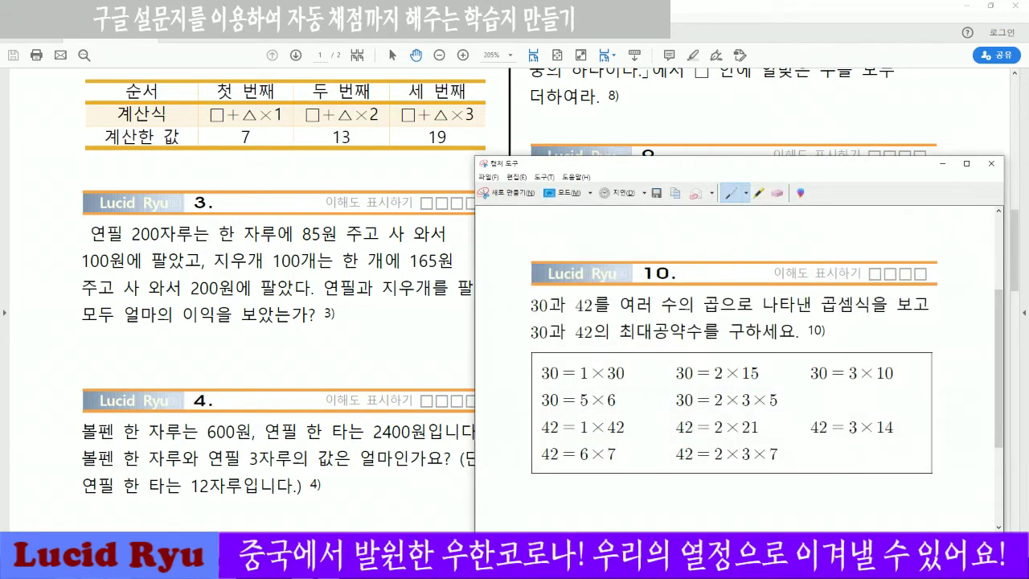
pyautogui.click(991, 163)
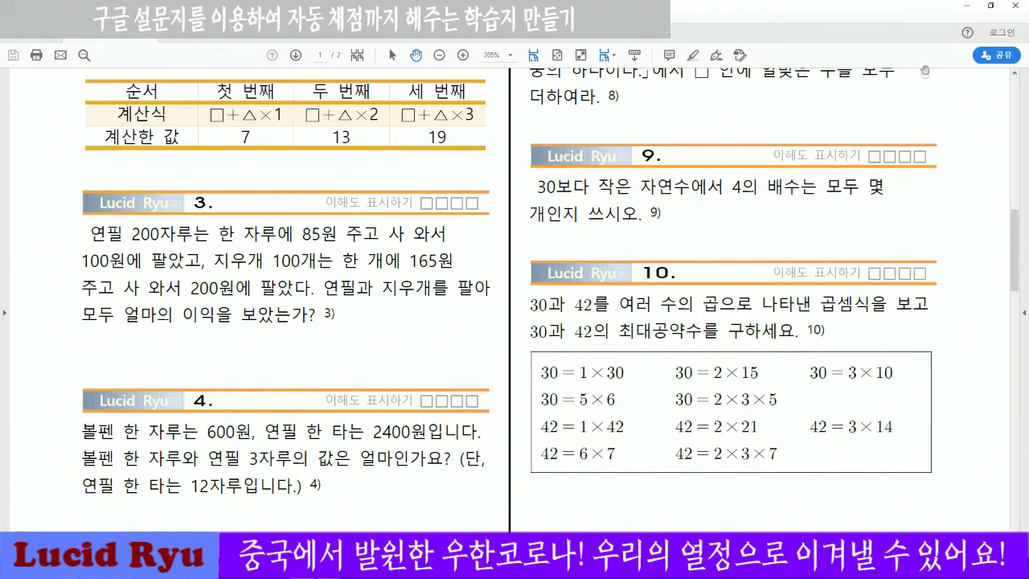
pyautogui.click(966, 5)
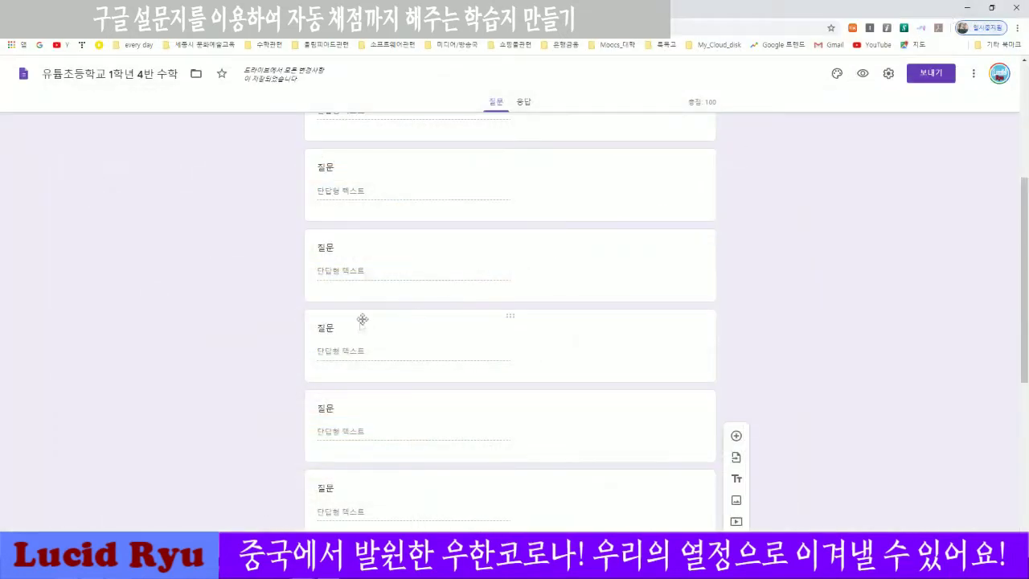
# Make the student-name question required.
pyautogui.scroll(10, 409, 313)
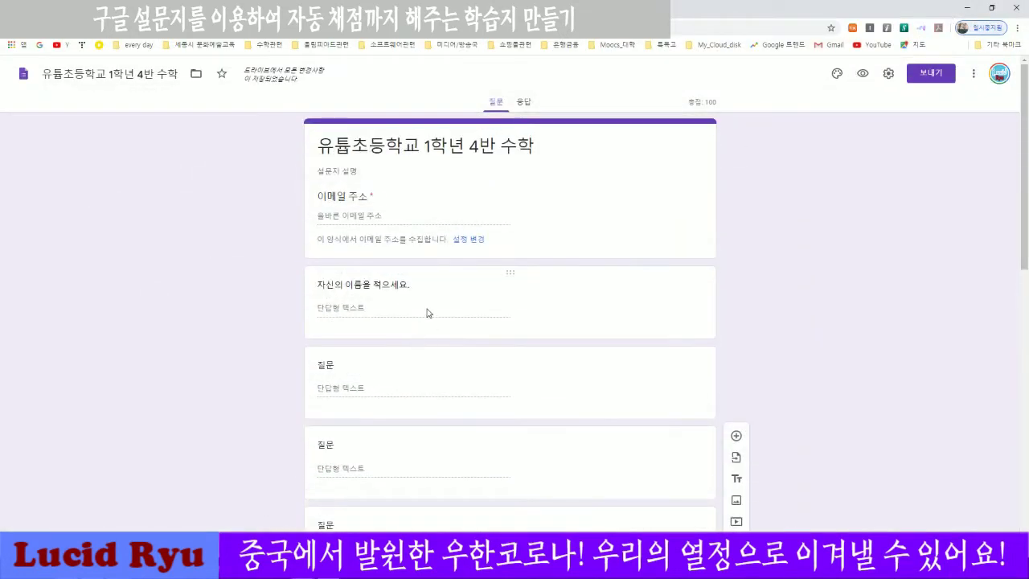
pyautogui.click(428, 313)
pyautogui.scroll(-2, 415, 360)
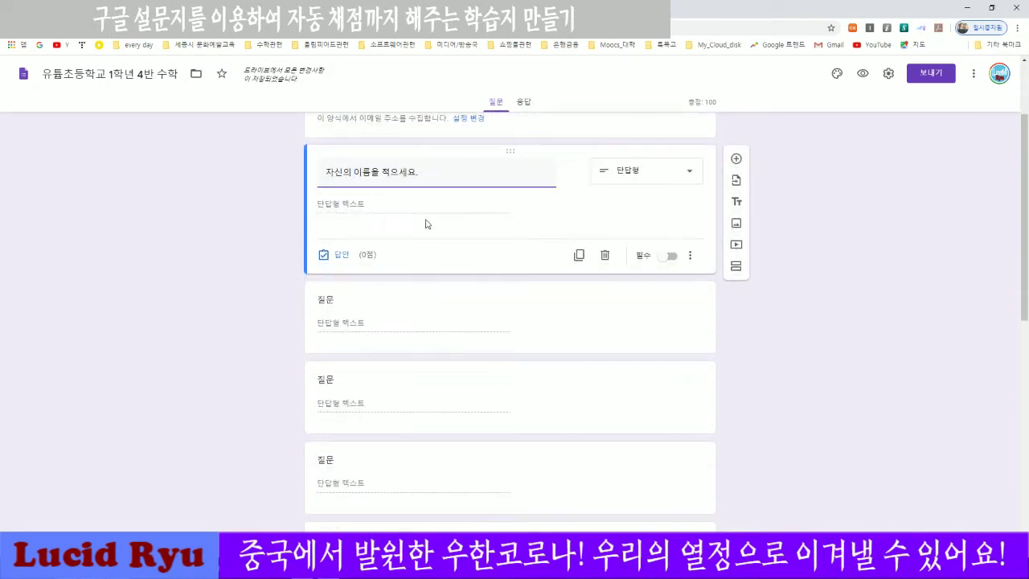
pyautogui.click(583, 206)
pyautogui.click(668, 256)
# Start adding an image to the next 10-point short-answer question.
pyautogui.scroll(-1, 242, 283)
pyautogui.click(402, 276)
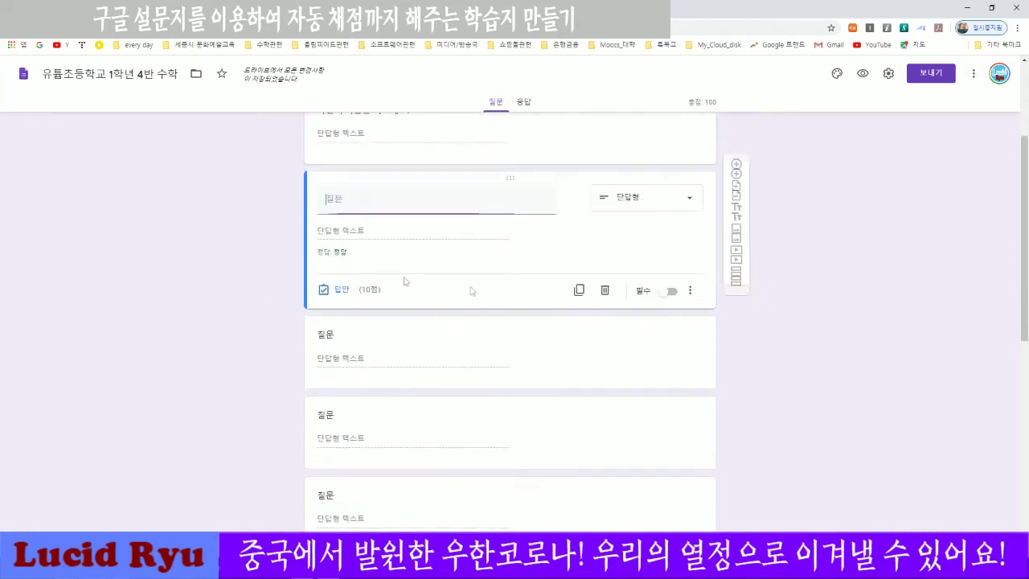
pyautogui.click(570, 246)
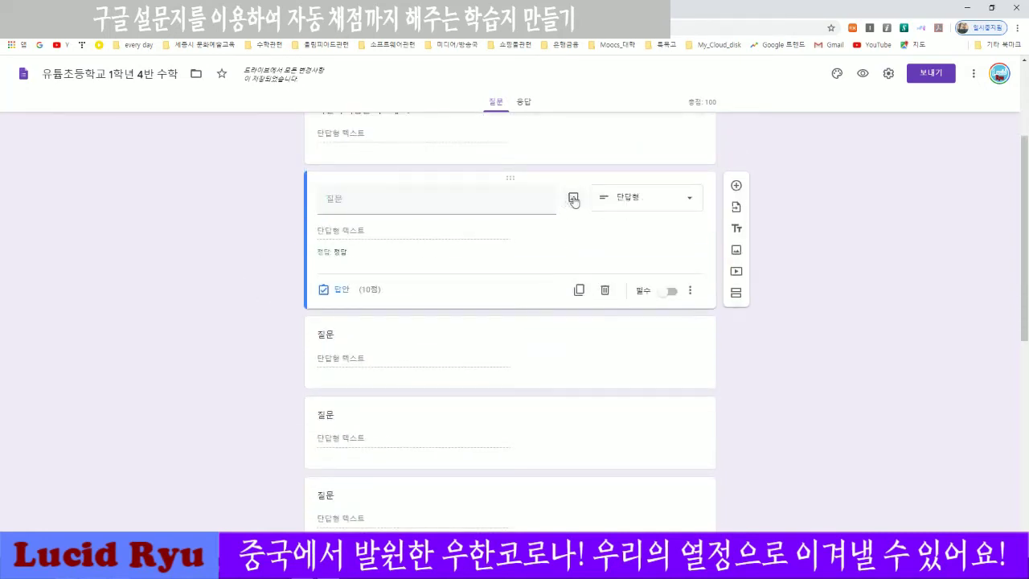
pyautogui.click(573, 198)
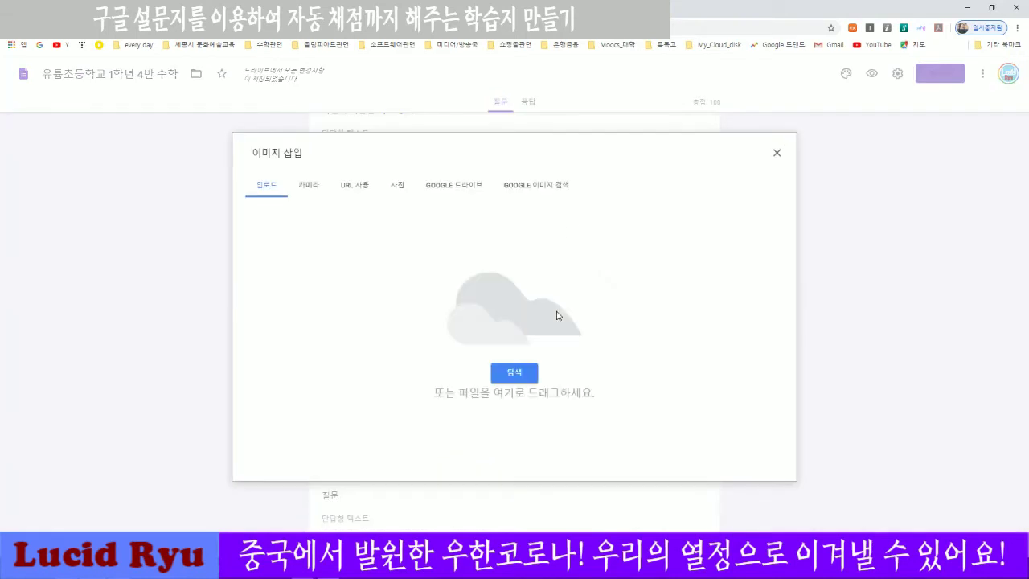
# Upload 01.PNG from Pictures > 연습문제 as the first question's problem image.
pyautogui.click(524, 371)
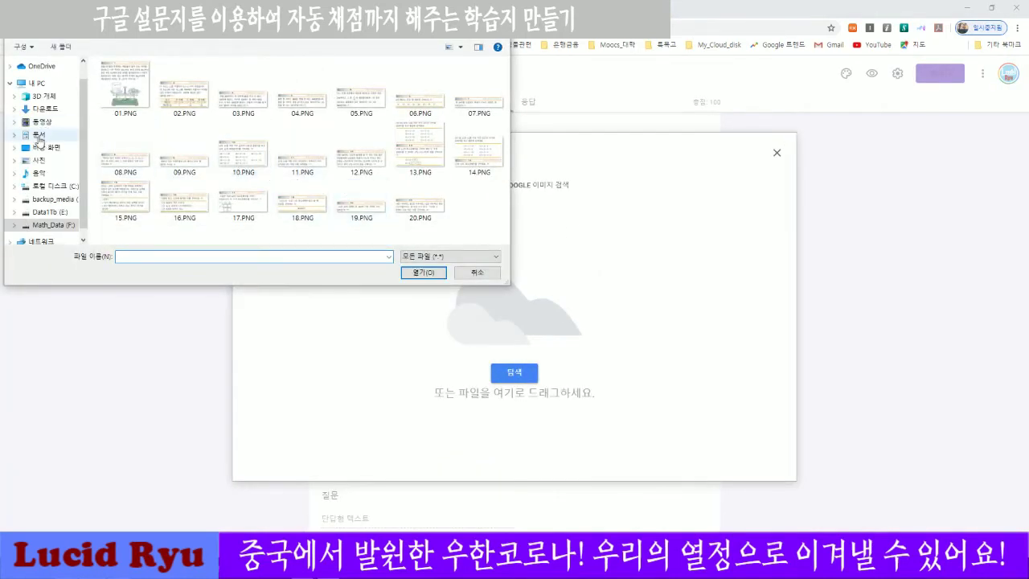
pyautogui.click(36, 161)
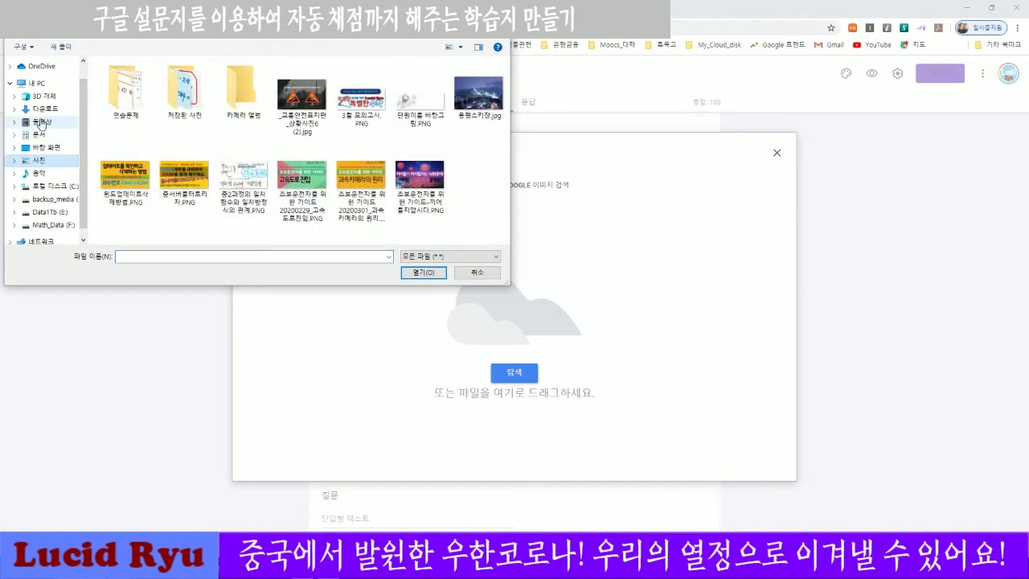
pyautogui.doubleClick(141, 102)
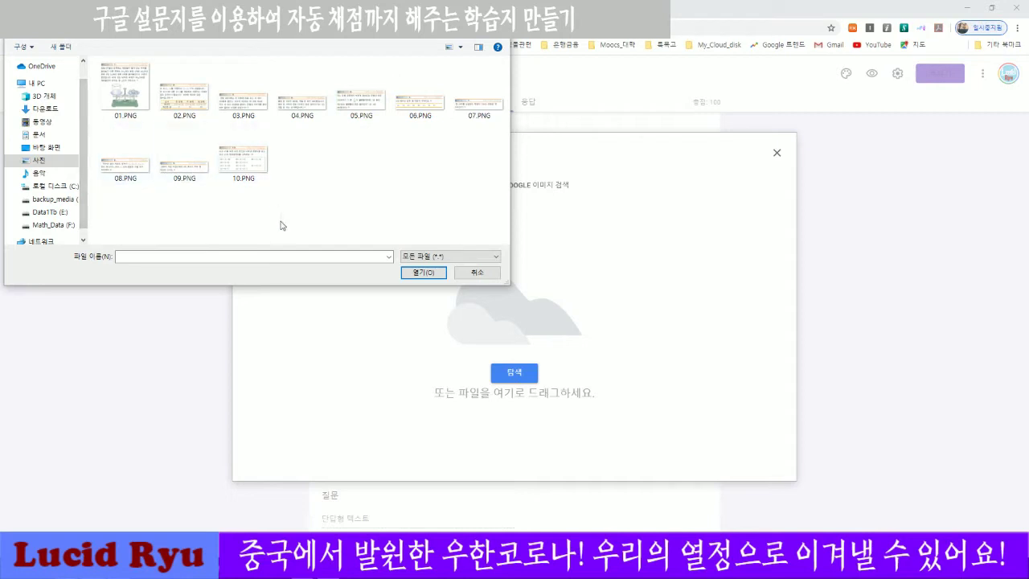
pyautogui.click(124, 90)
pyautogui.click(419, 272)
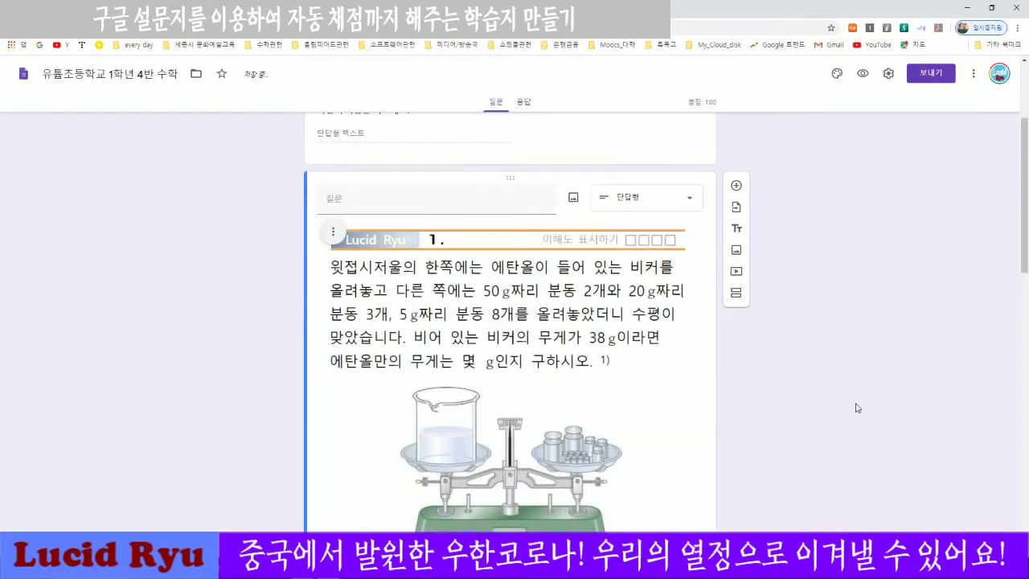
pyautogui.scroll(-3, 806, 394)
pyautogui.scroll(-4, 806, 394)
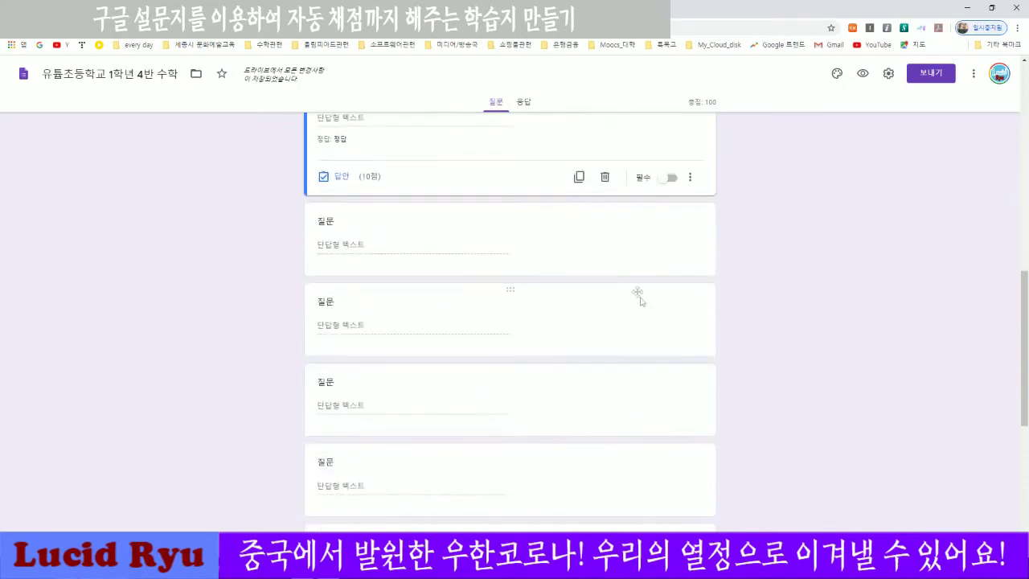
# Insert the 02.PNG problem 2 image into the next empty question.
pyautogui.click(580, 230)
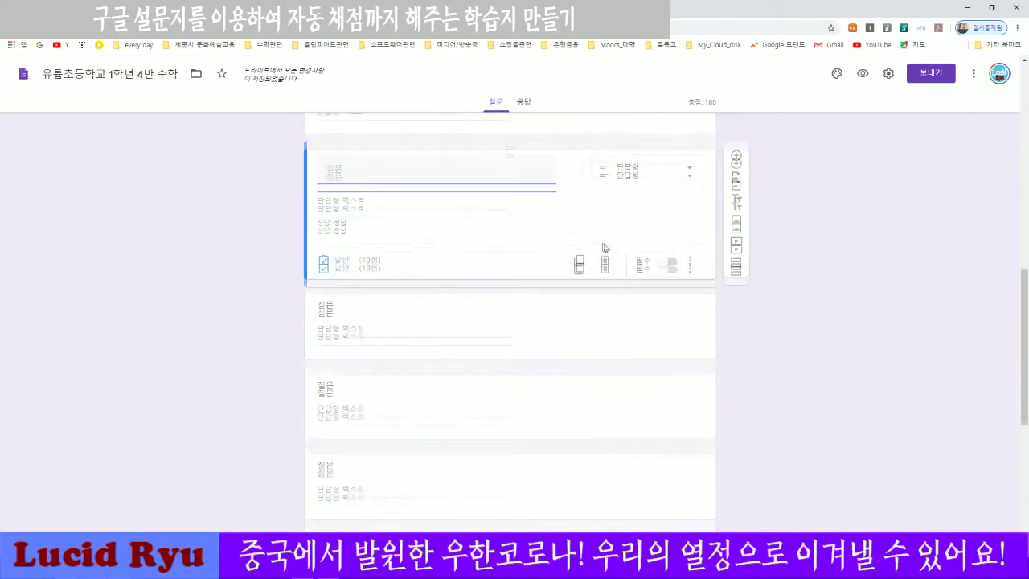
pyautogui.scroll(4, 838, 302)
pyautogui.scroll(-3, 778, 292)
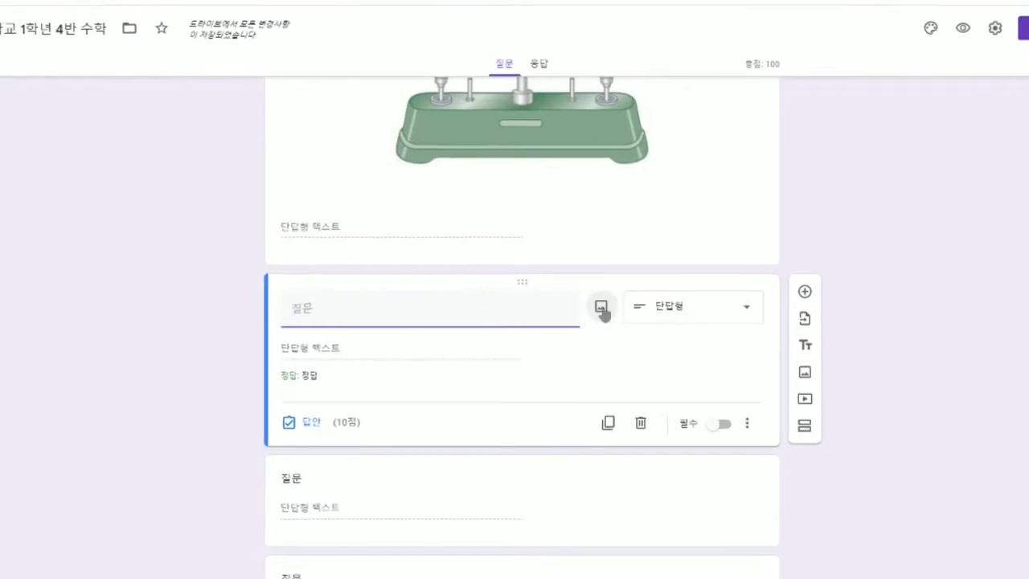
pyautogui.click(601, 308)
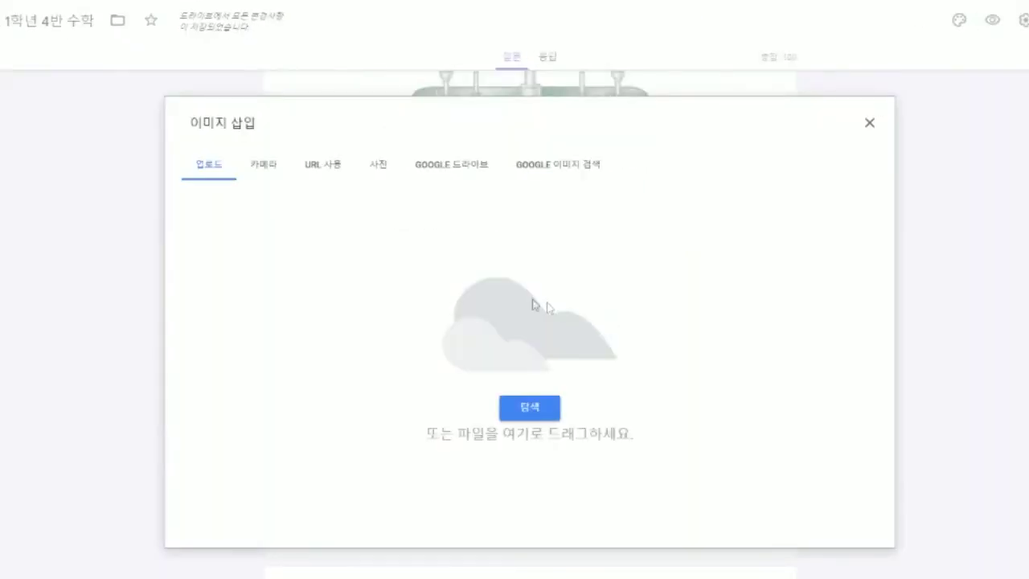
pyautogui.click(529, 407)
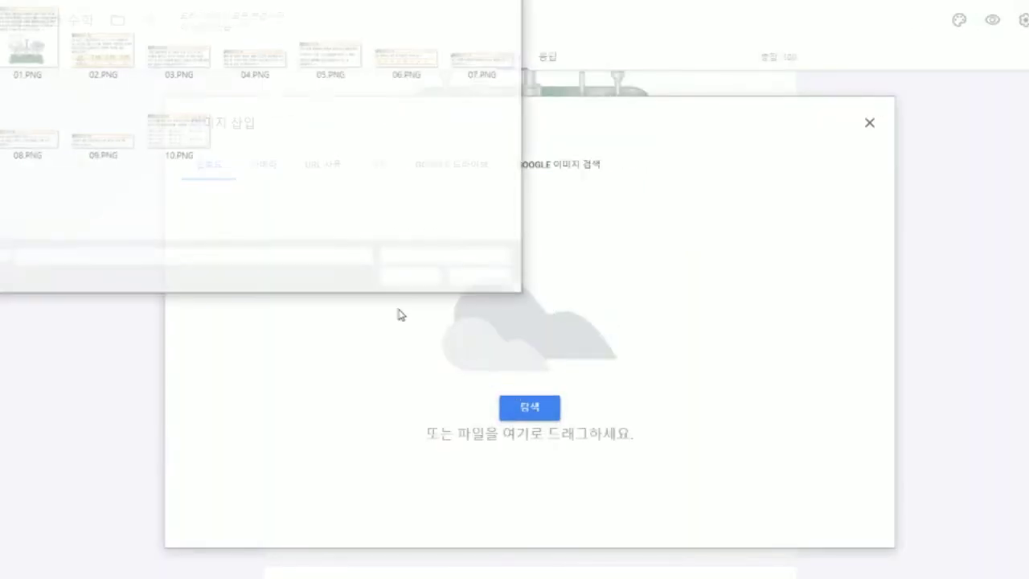
pyautogui.click(80, 48)
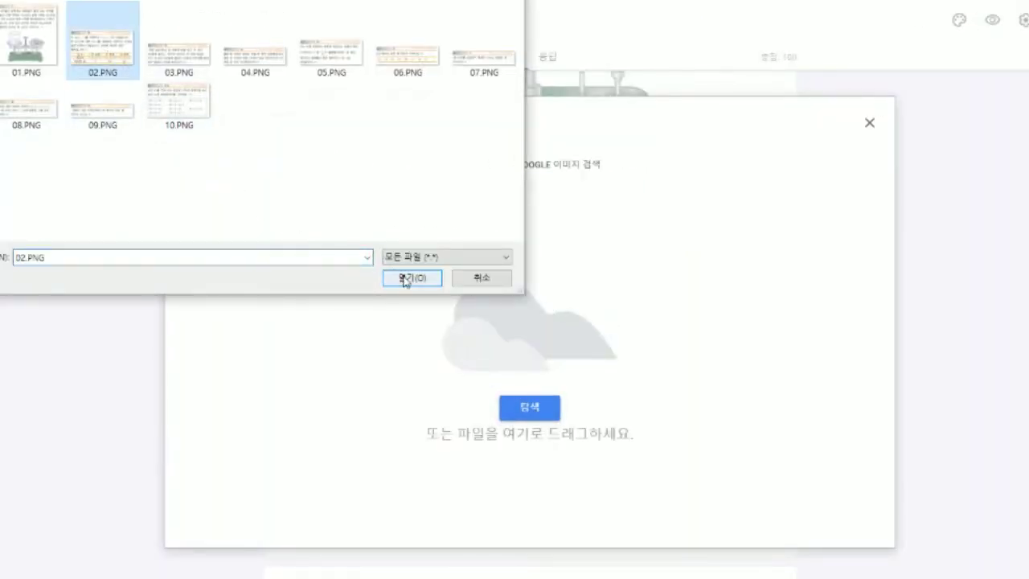
pyautogui.click(411, 277)
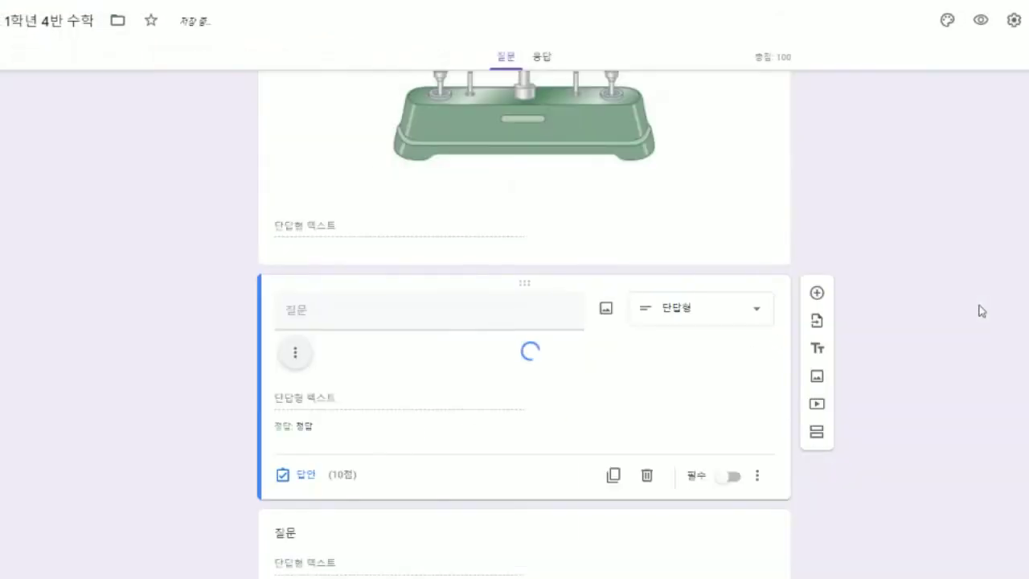
pyautogui.scroll(-5, 850, 383)
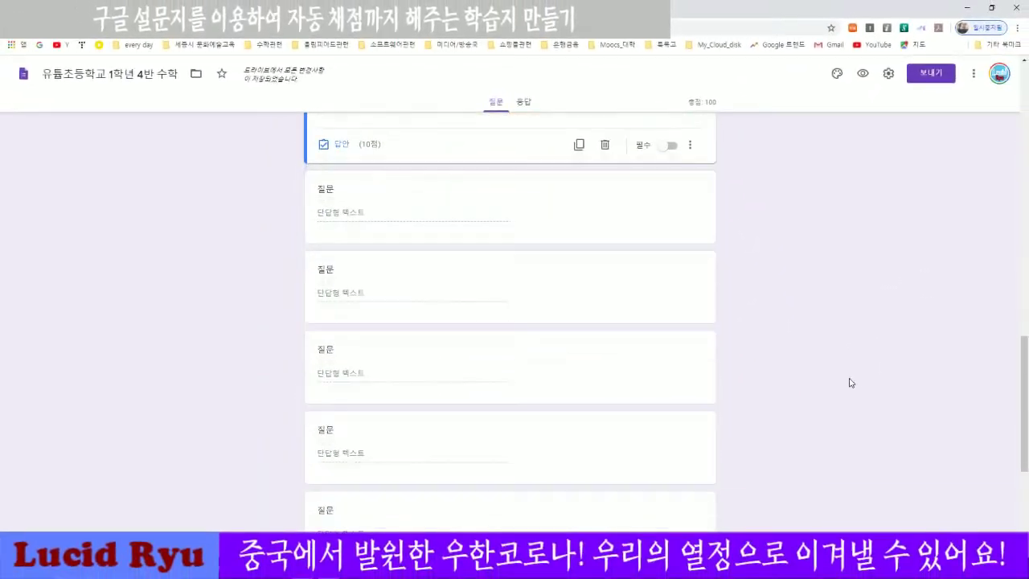
pyautogui.scroll(3, 851, 382)
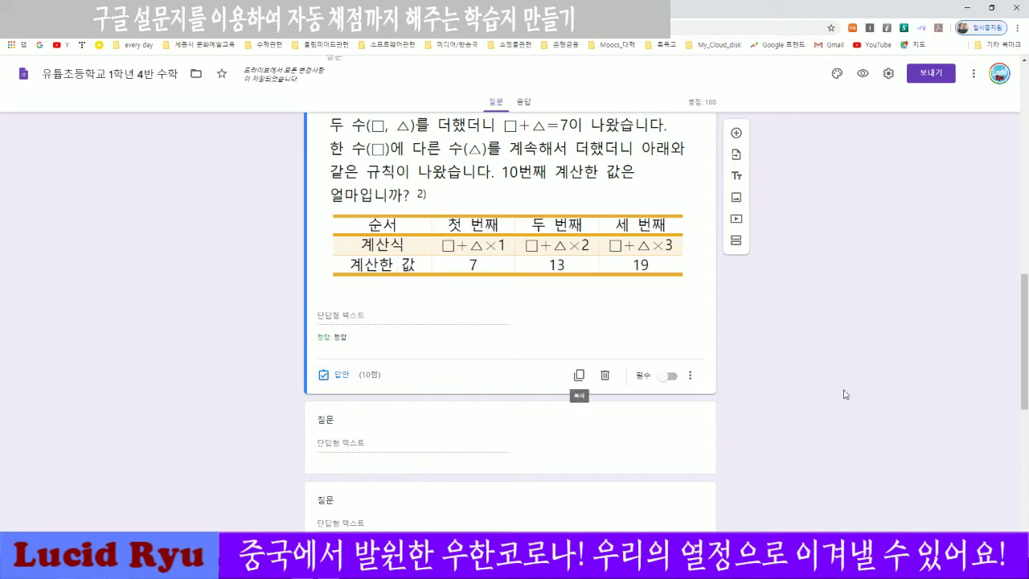
# Insert the 03.PNG problem 3 image into the following question.
pyautogui.scroll(3, 850, 396)
pyautogui.scroll(-2, 850, 395)
pyautogui.scroll(-1, 851, 395)
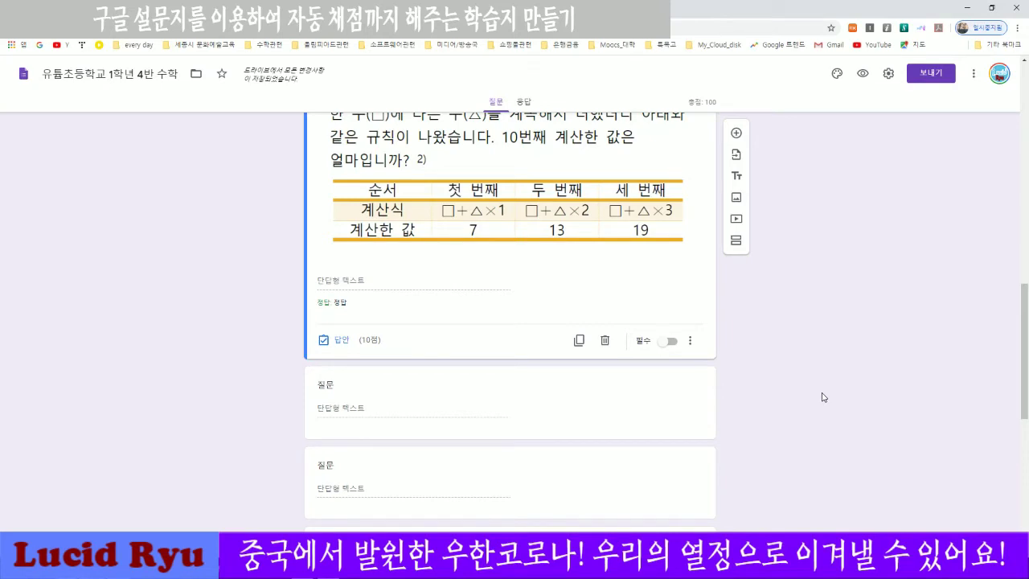
pyautogui.scroll(-1, 812, 399)
pyautogui.scroll(2, 808, 400)
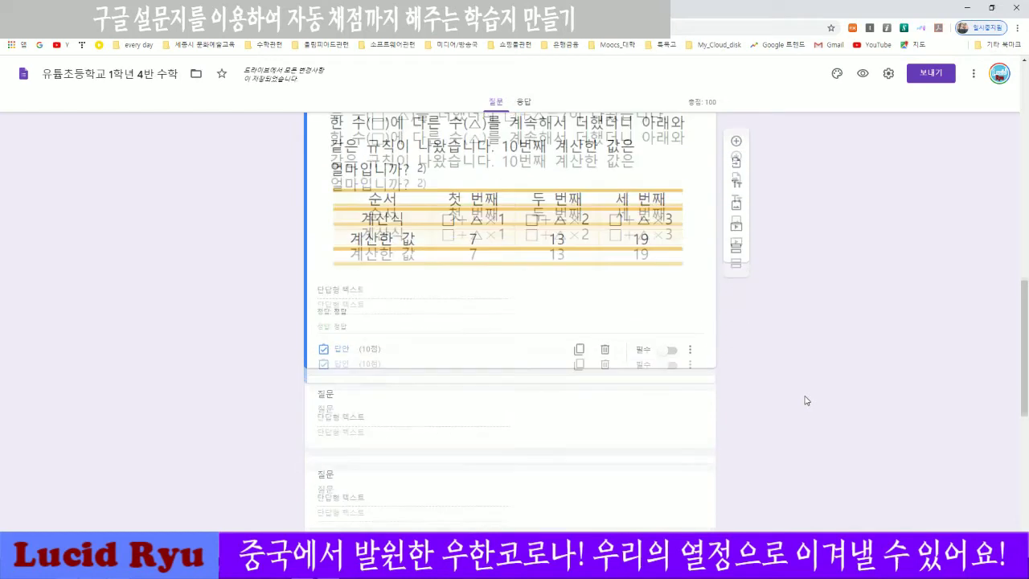
pyautogui.scroll(-2, 806, 399)
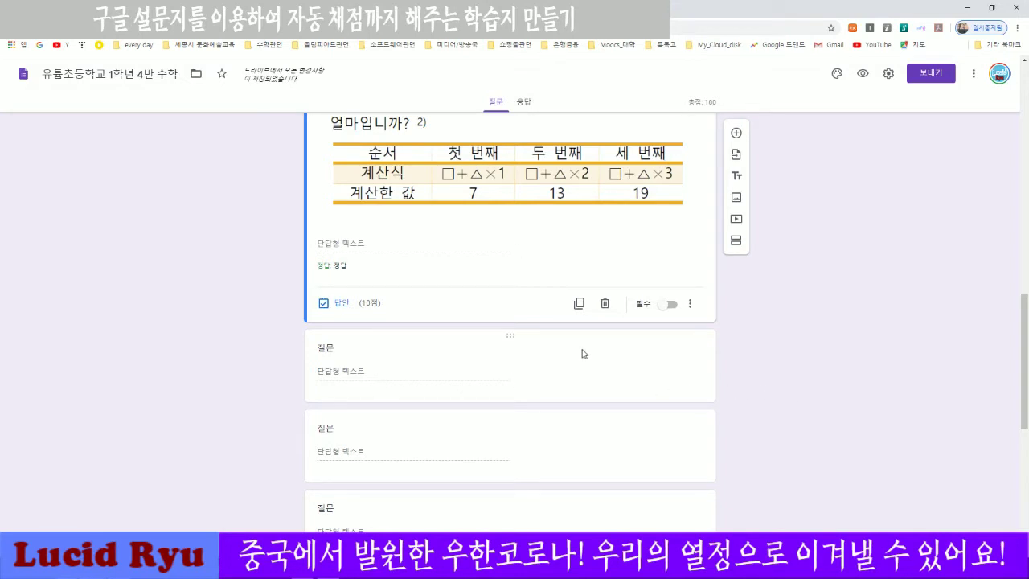
pyautogui.click(537, 384)
pyautogui.click(574, 294)
pyautogui.click(512, 374)
pyautogui.click(242, 100)
pyautogui.click(422, 273)
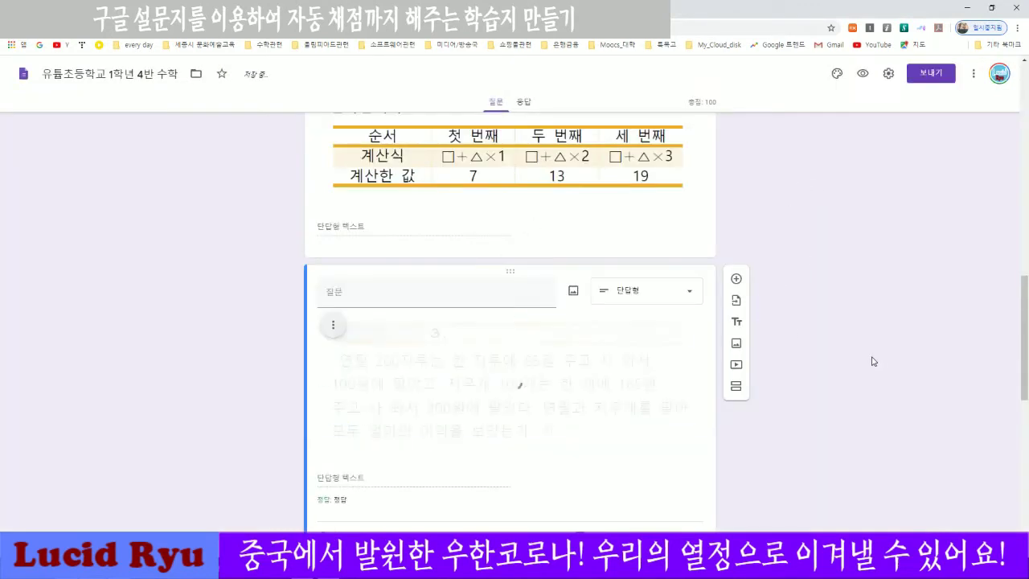
# Insert the 04.PNG problem 4 image into the next empty question.
pyautogui.scroll(-3, 859, 359)
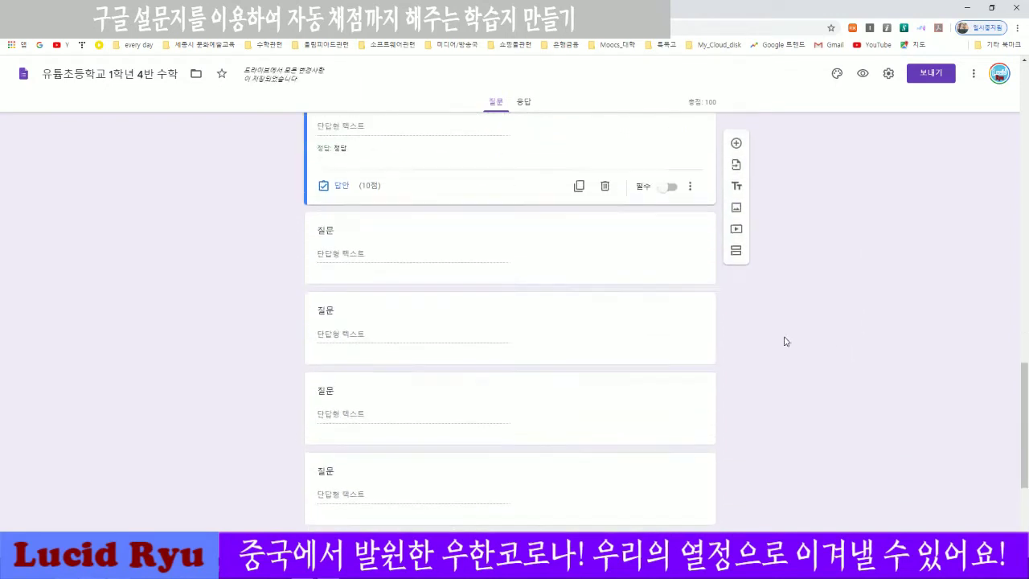
pyautogui.click(573, 341)
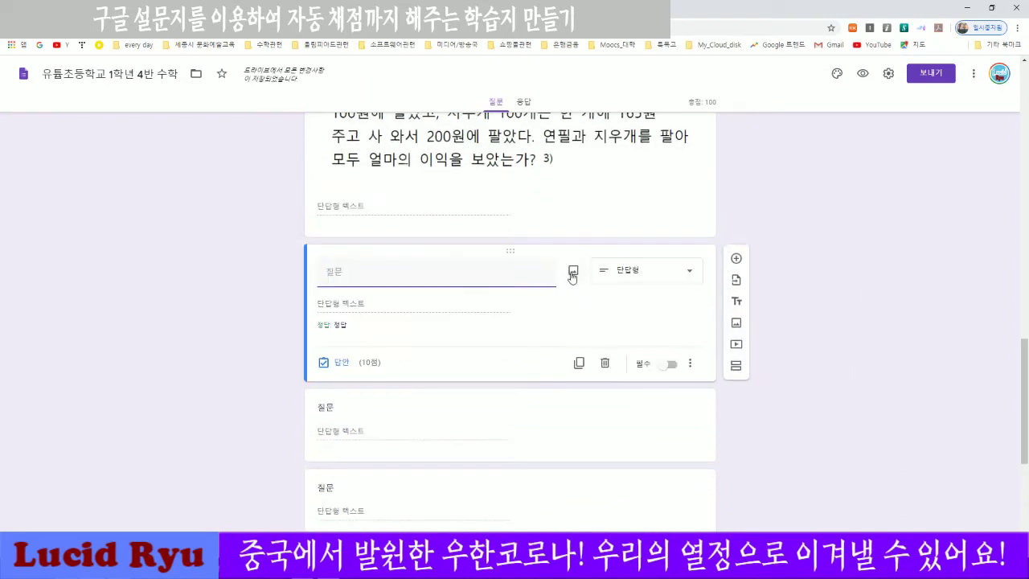
pyautogui.click(573, 272)
pyautogui.click(505, 374)
pyautogui.click(297, 101)
pyautogui.click(418, 273)
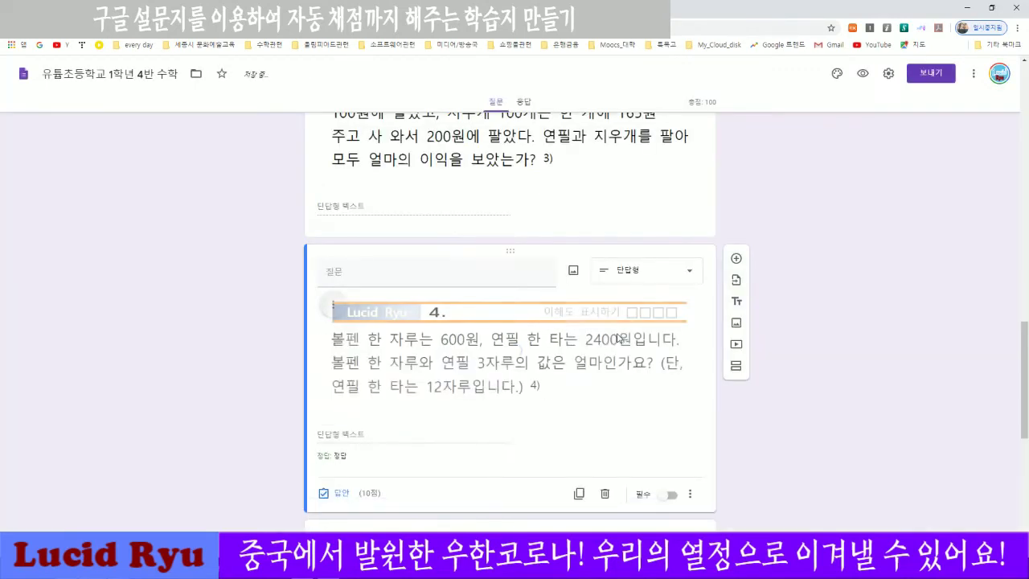
# Insert 05.PNG into the following question and upload the next chosen image.
pyautogui.scroll(-5, 788, 430)
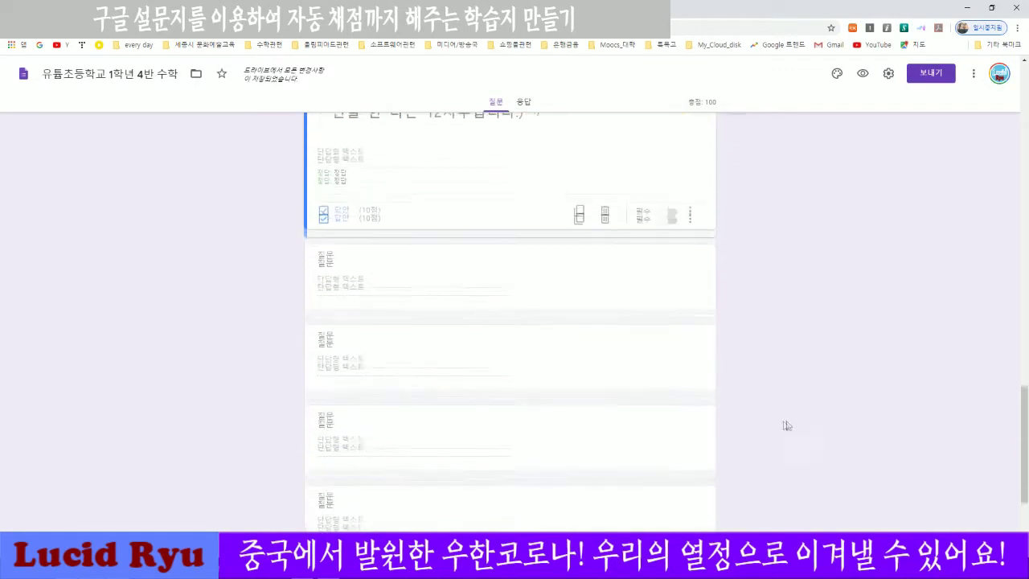
pyautogui.click(584, 278)
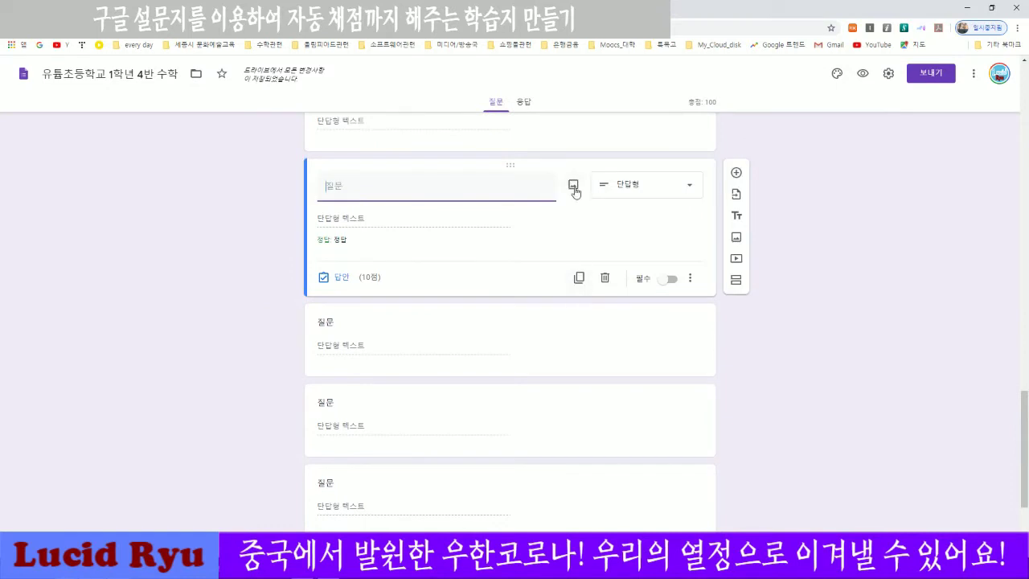
pyautogui.click(572, 185)
pyautogui.click(519, 378)
pyautogui.click(354, 100)
pyautogui.click(422, 272)
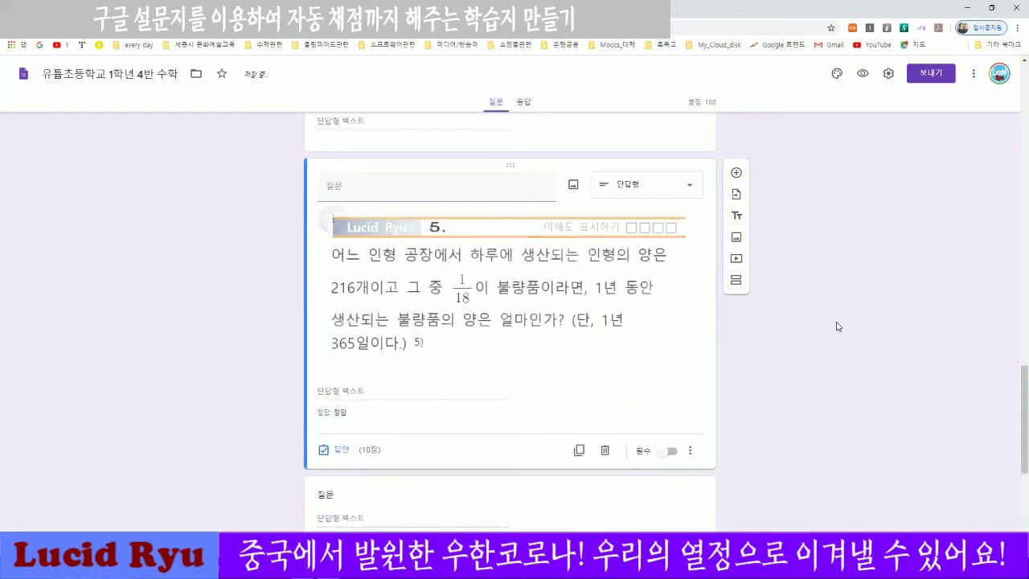
pyautogui.scroll(-2, 558, 300)
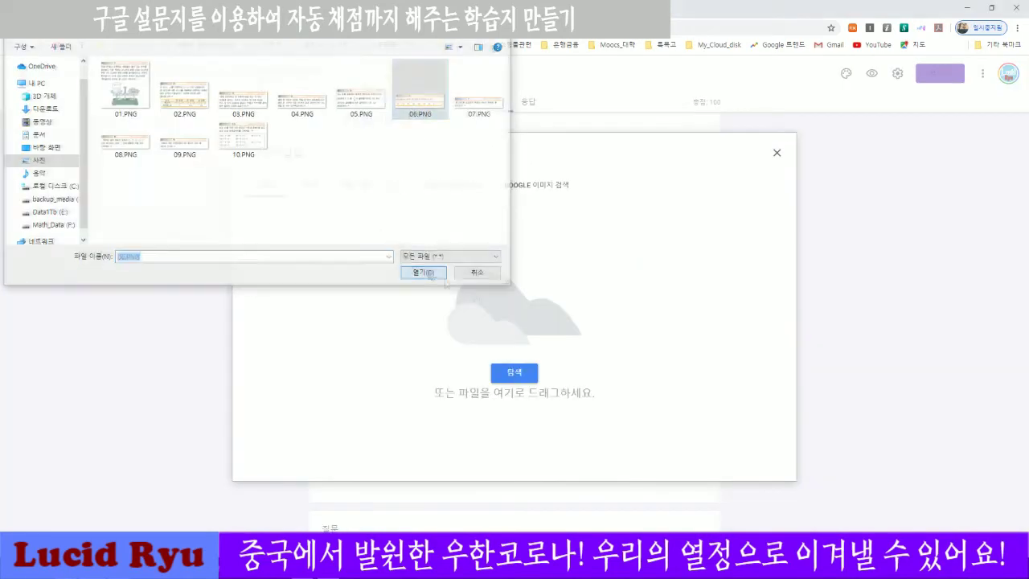
pyautogui.click(420, 272)
# Insert 09.PNG and 10.PNG into the remaining empty questions.
pyautogui.scroll(-3, 778, 347)
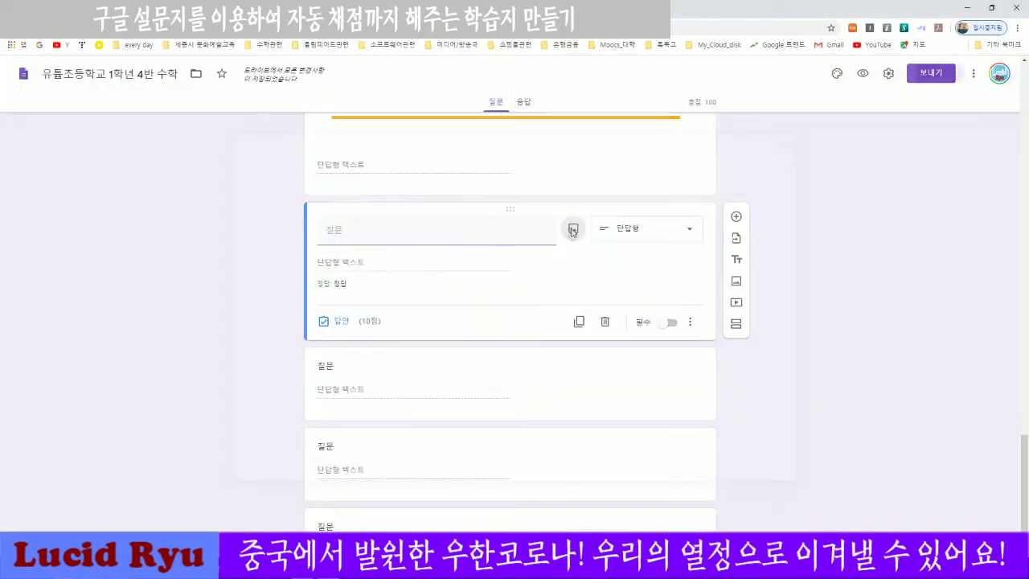
pyautogui.click(570, 230)
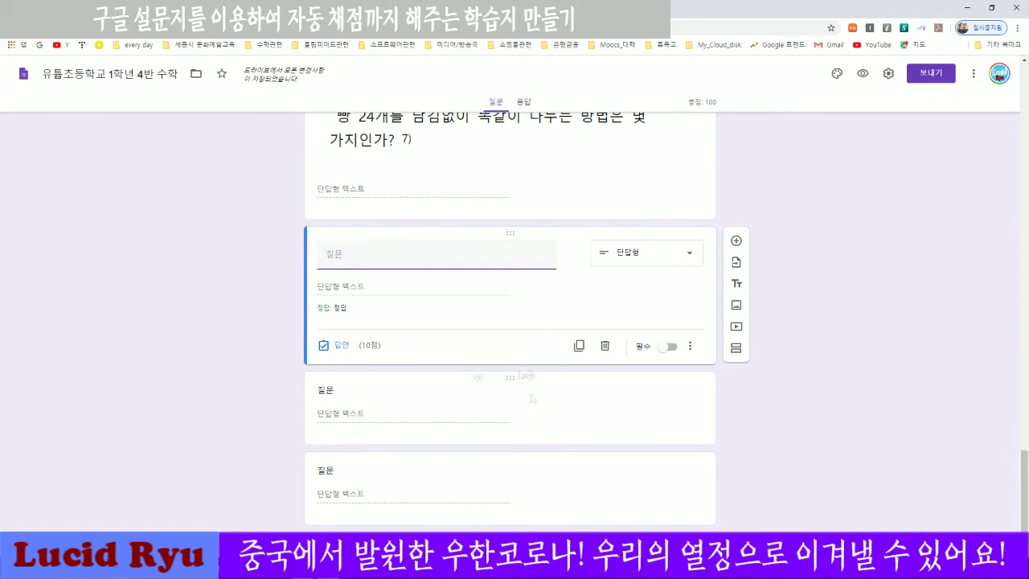
pyautogui.click(794, 421)
pyautogui.click(680, 421)
pyautogui.scroll(3, 643, 414)
pyautogui.scroll(-2, 464, 411)
pyautogui.click(498, 338)
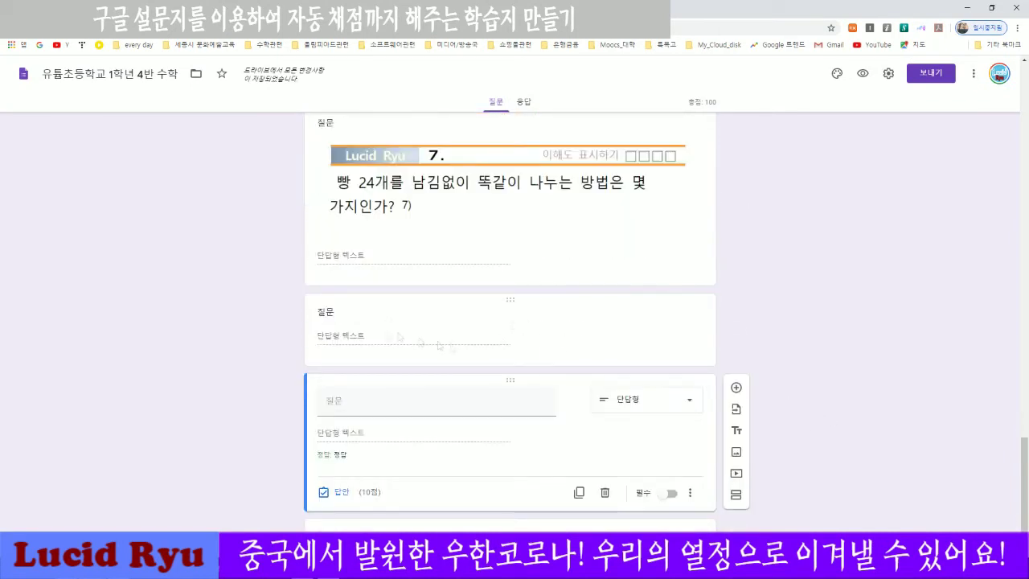
pyautogui.click(570, 319)
pyautogui.click(522, 373)
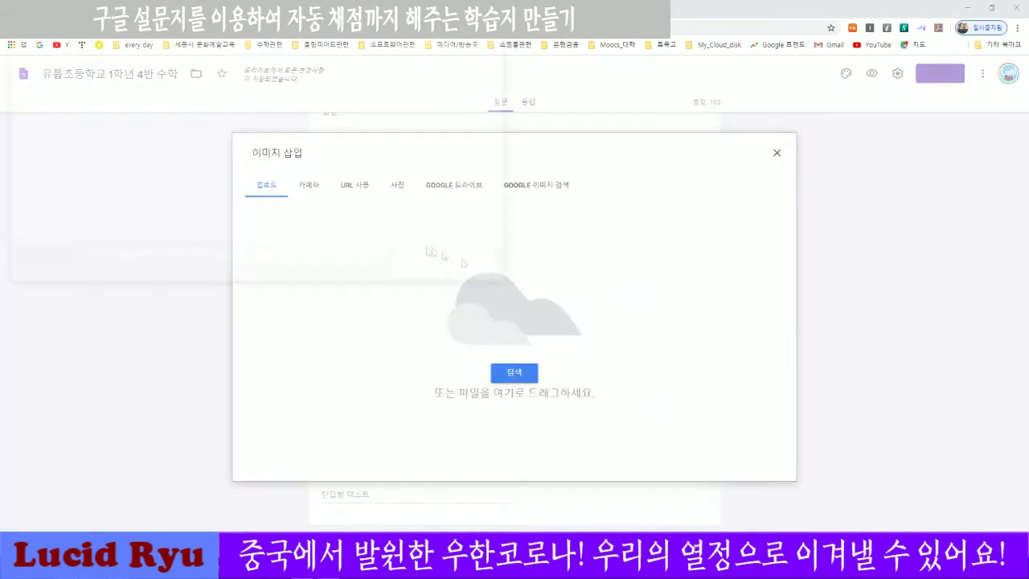
pyautogui.doubleClick(190, 141)
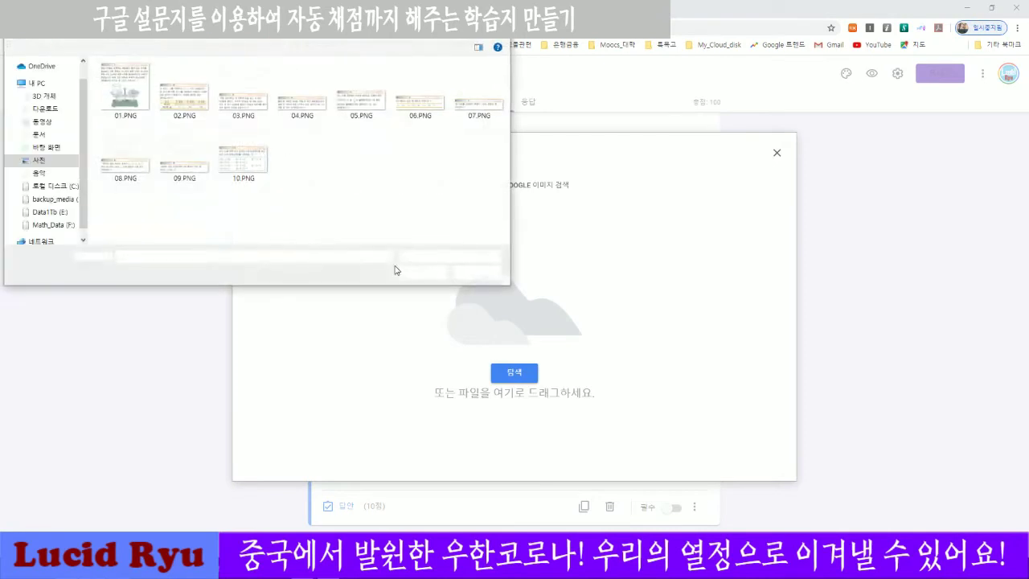
pyautogui.click(249, 148)
pyautogui.click(420, 273)
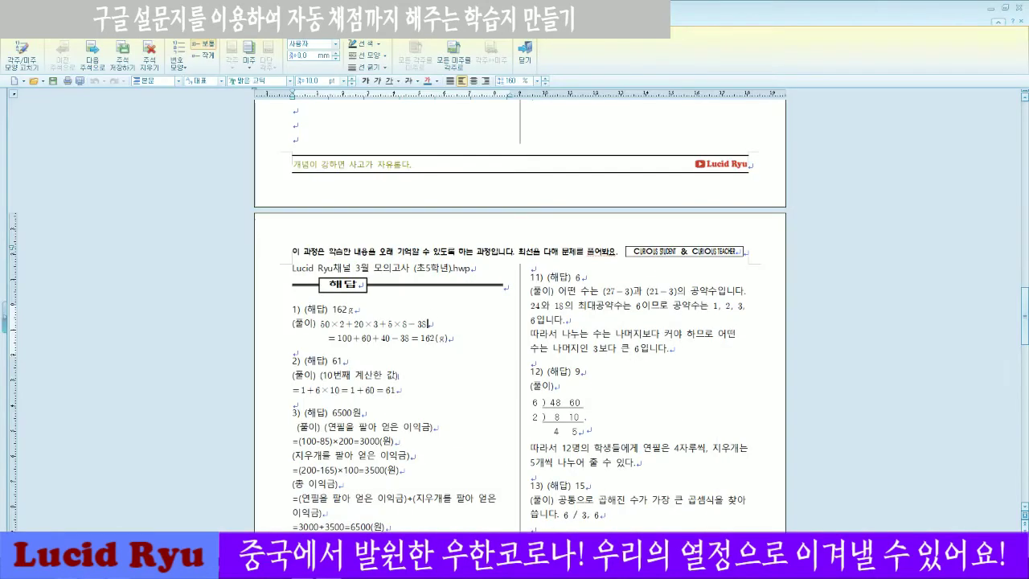
# Restore the Hangul answer window, move it right and narrow it beside the form.
pyautogui.press('super+Down')
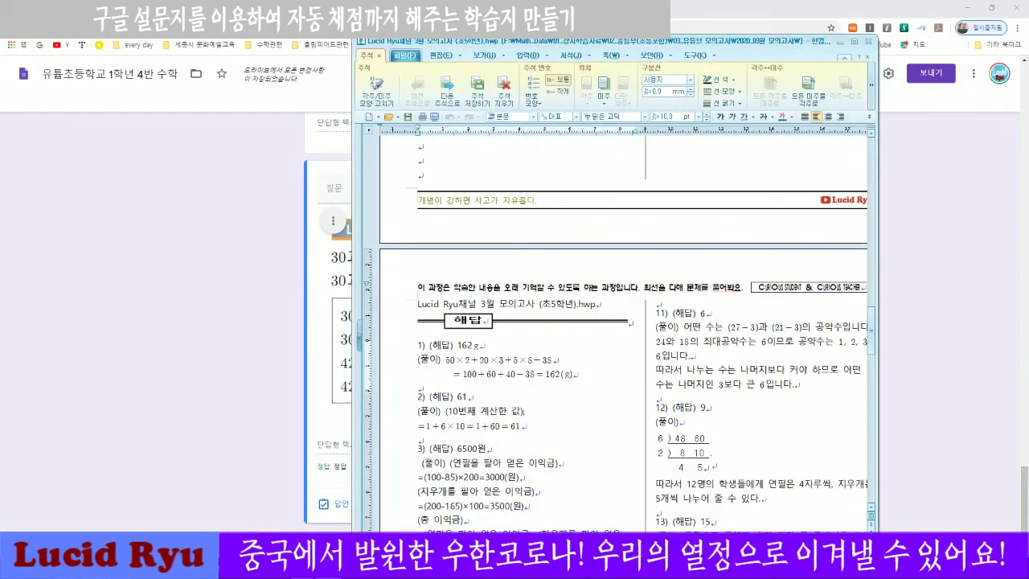
pyautogui.moveTo(492, 49); pyautogui.dragTo(640, 27)
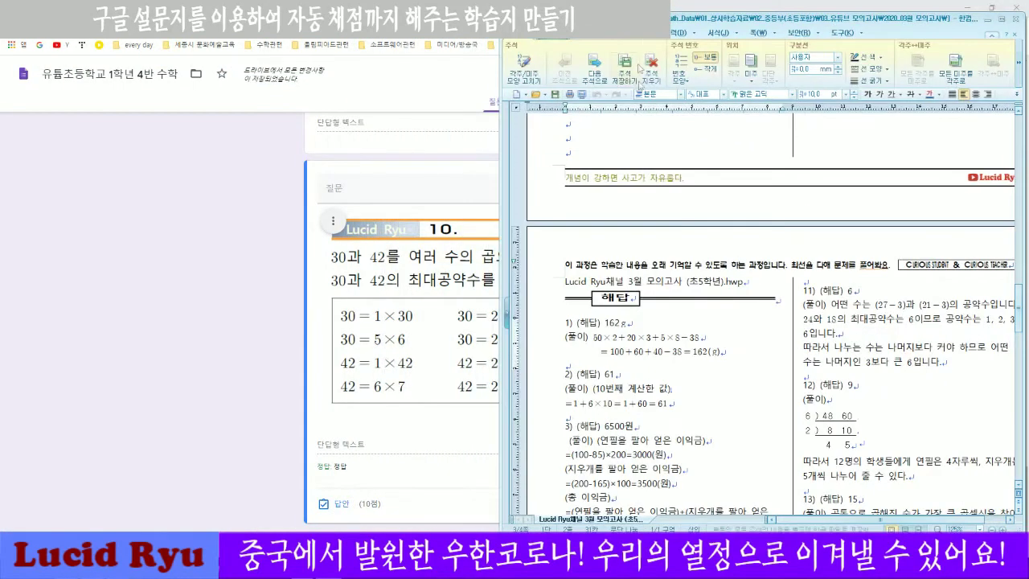
pyautogui.moveTo(766, 23); pyautogui.dragTo(778, 16)
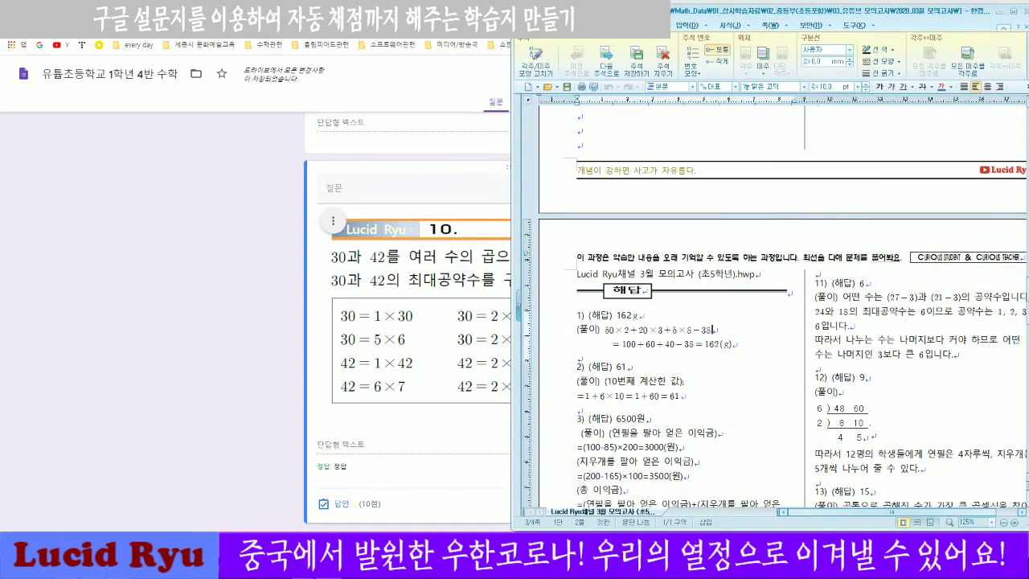
pyautogui.moveTo(511, 204); pyautogui.dragTo(698, 204)
pyautogui.scroll(-2, 858, 307)
pyautogui.scroll(1, 858, 307)
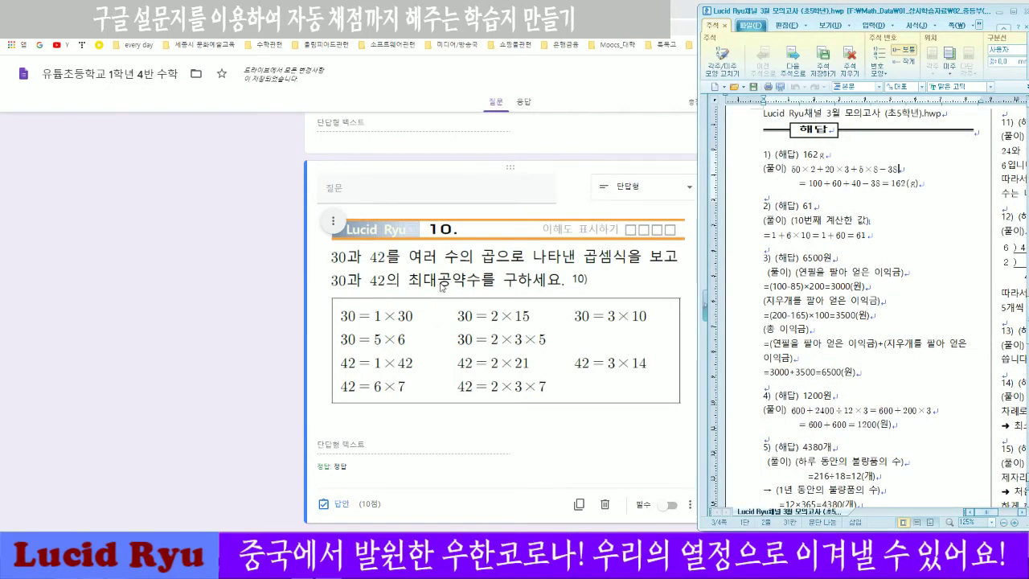
pyautogui.scroll(6, 453, 287)
pyautogui.scroll(-6, 530, 325)
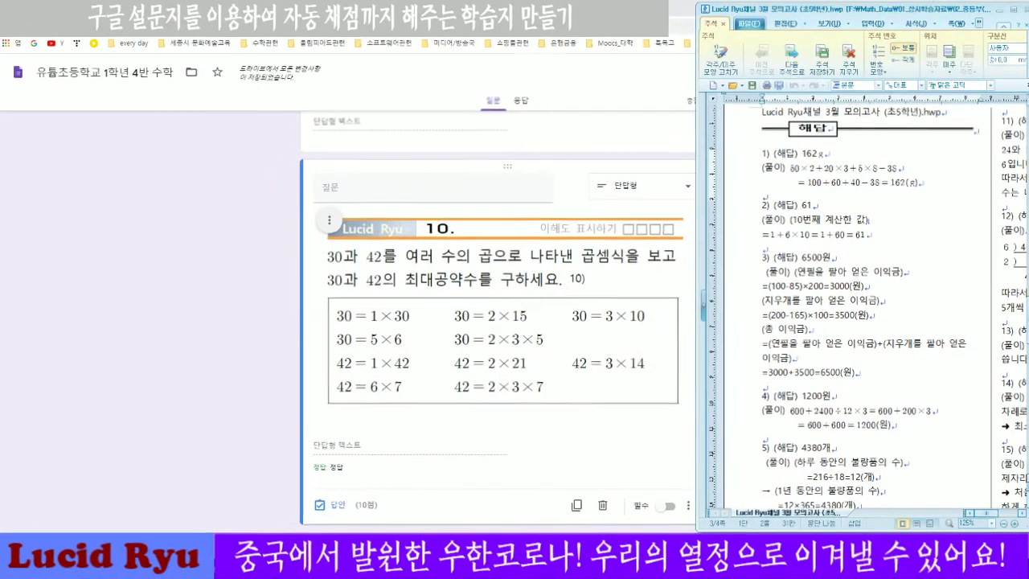
pyautogui.scroll(-3, 858, 307)
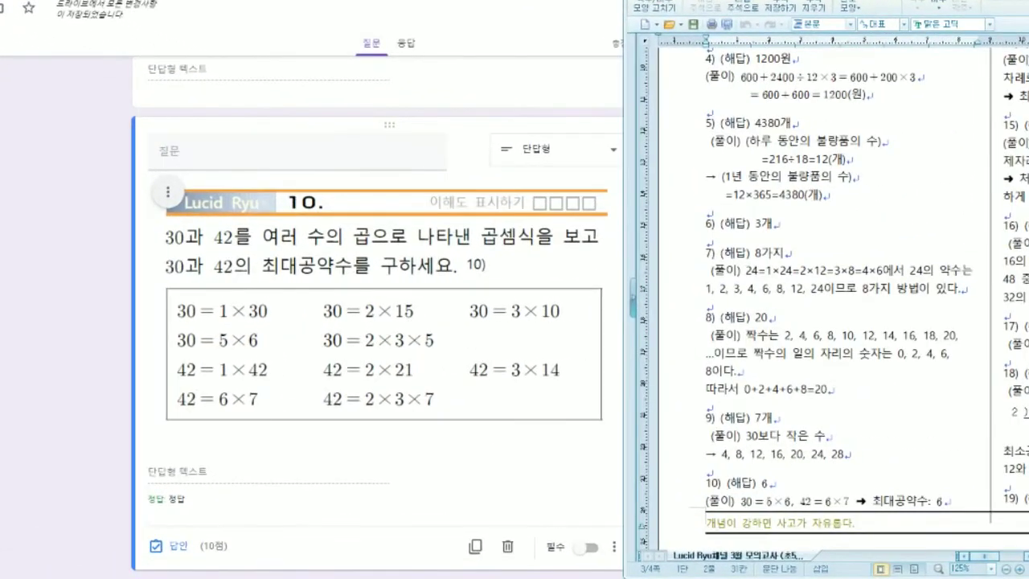
pyautogui.click(172, 547)
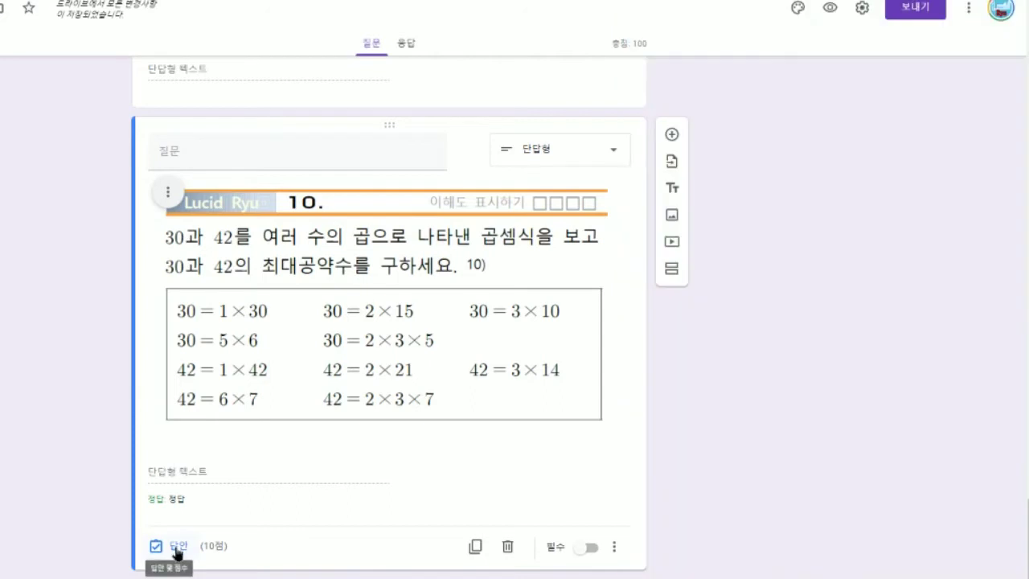
# Set question 10's correct answer to 6.
pyautogui.click(176, 487)
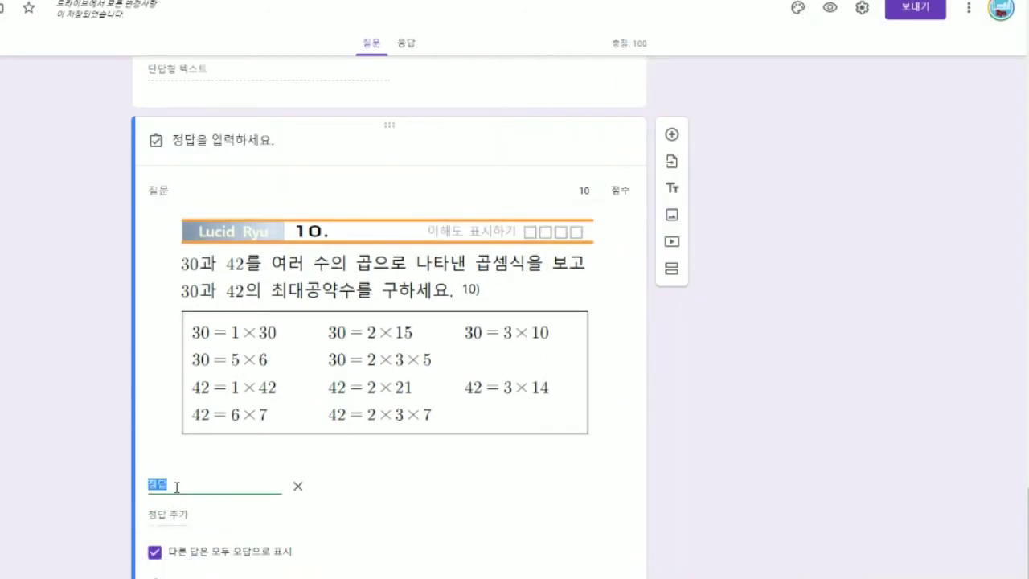
pyautogui.write('6')
pyautogui.scroll(-1, 507, 528)
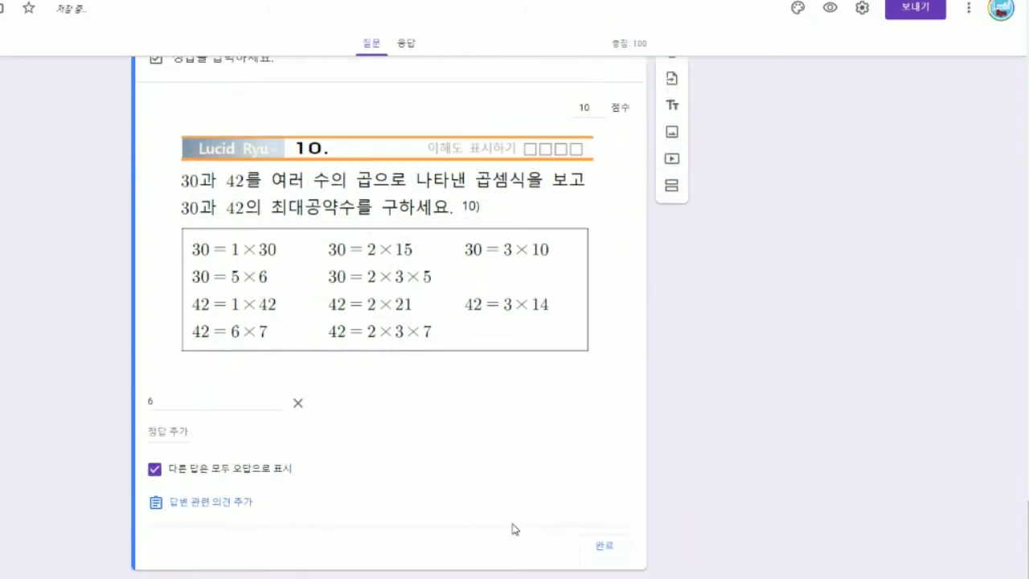
pyautogui.click(601, 547)
# Give question 9 two correct answers: 7 and 7개.
pyautogui.scroll(3, 382, 474)
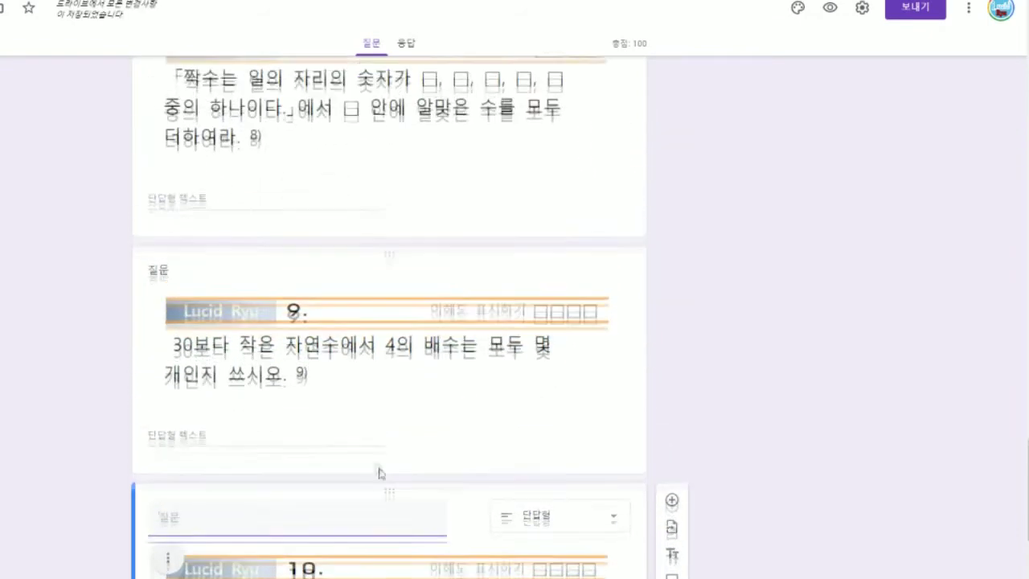
pyautogui.click(269, 442)
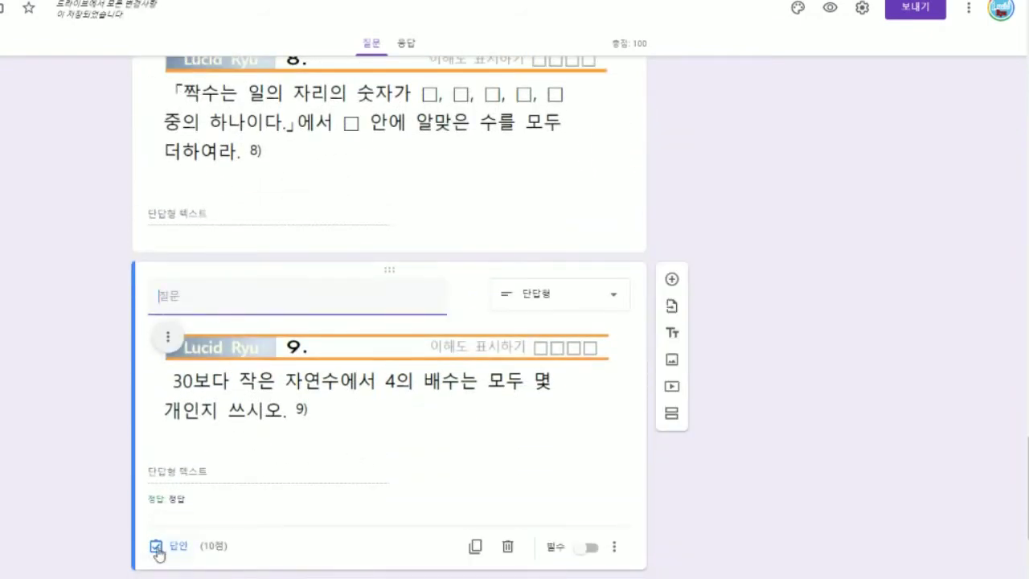
pyautogui.click(170, 577)
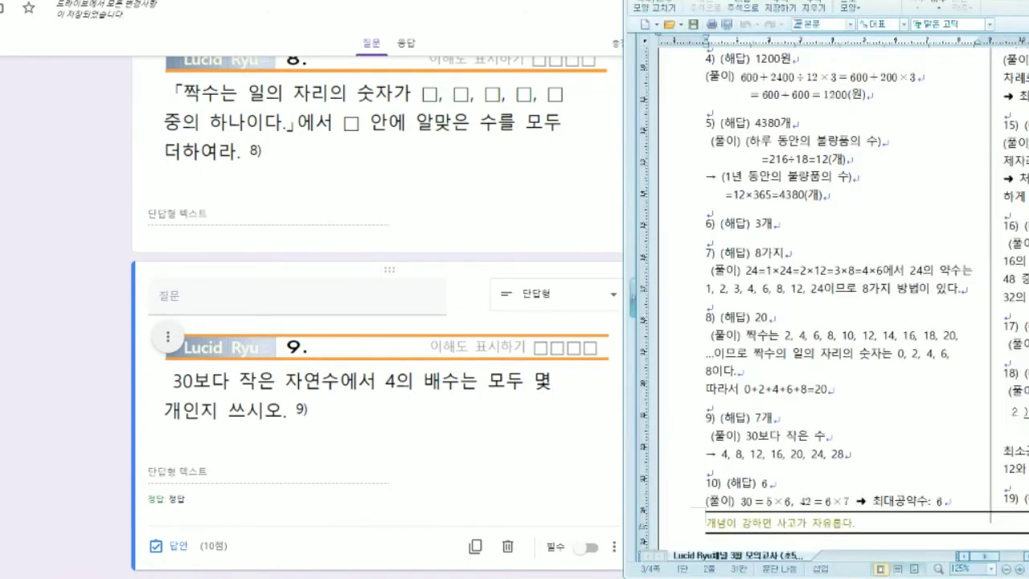
pyautogui.click(173, 548)
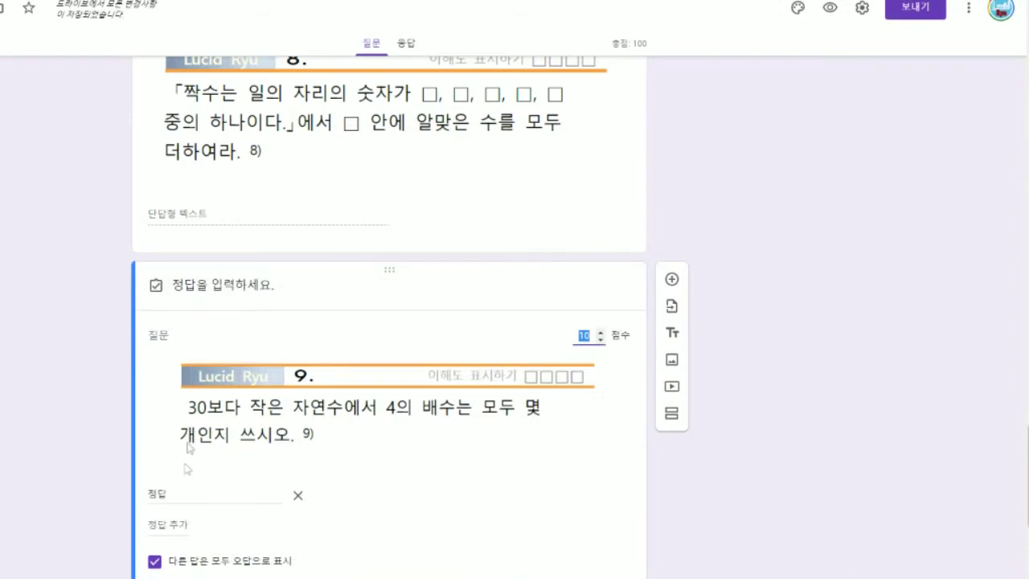
pyautogui.scroll(-2, 225, 464)
pyautogui.click(179, 344)
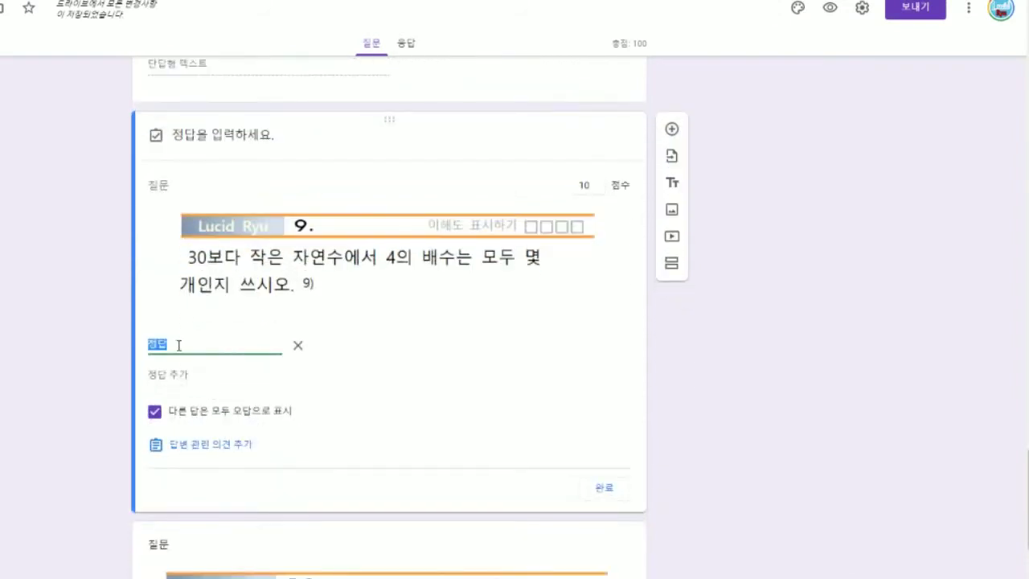
pyautogui.write('7')
pyautogui.click(176, 375)
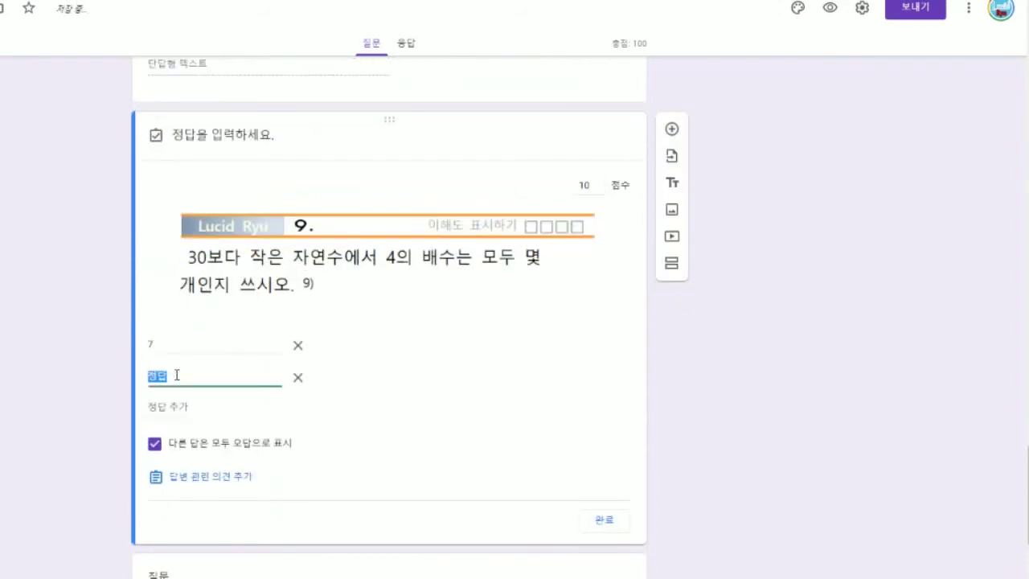
pyautogui.write('ㄱ')
pyautogui.click(477, 408)
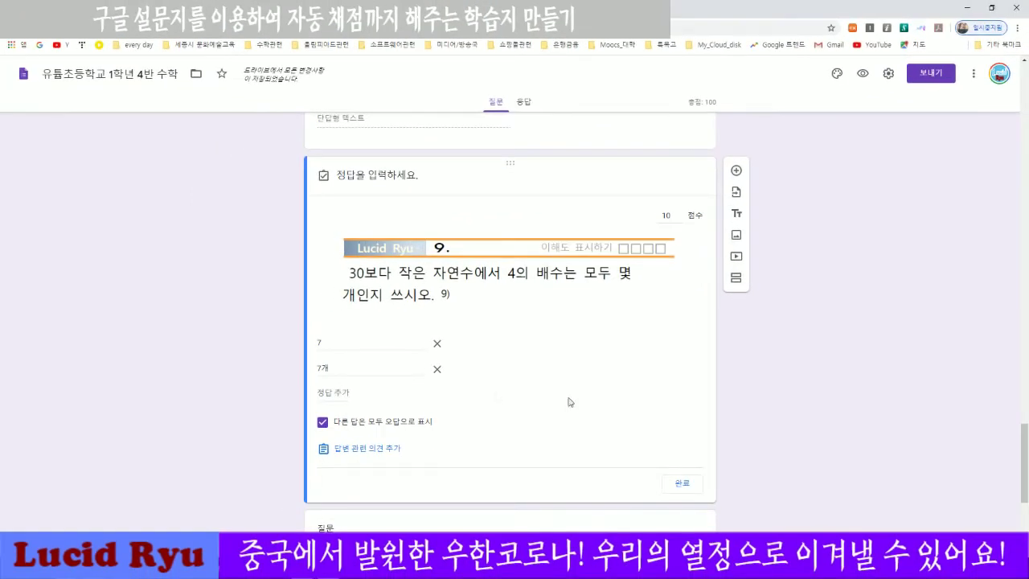
# Close question 9's answer key and set question 8's correct answer to 20.
pyautogui.click(681, 483)
pyautogui.scroll(2, 831, 422)
pyautogui.scroll(3, 831, 422)
pyautogui.scroll(-2, 831, 422)
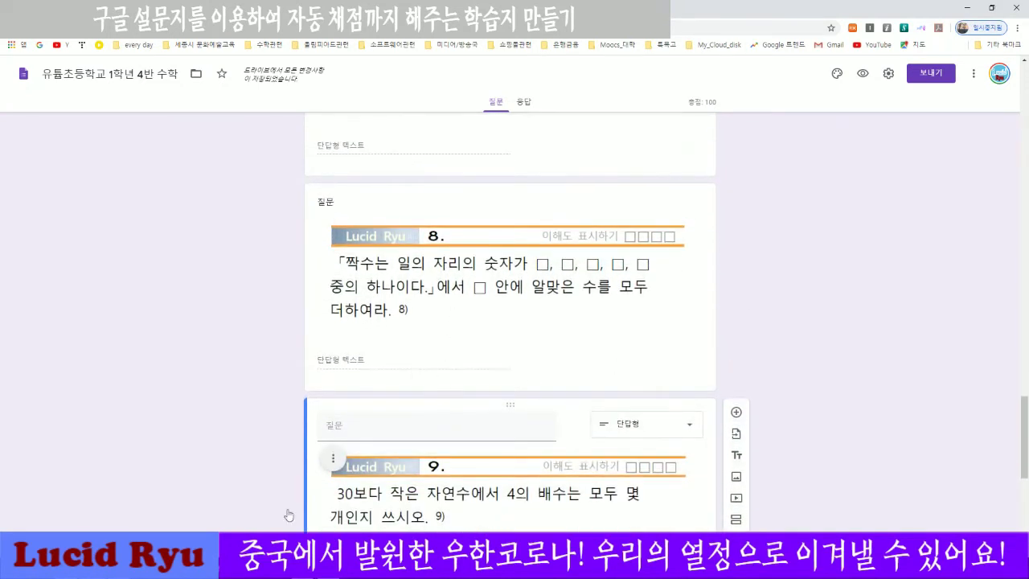
pyautogui.hotkey('alt', 'Tab')
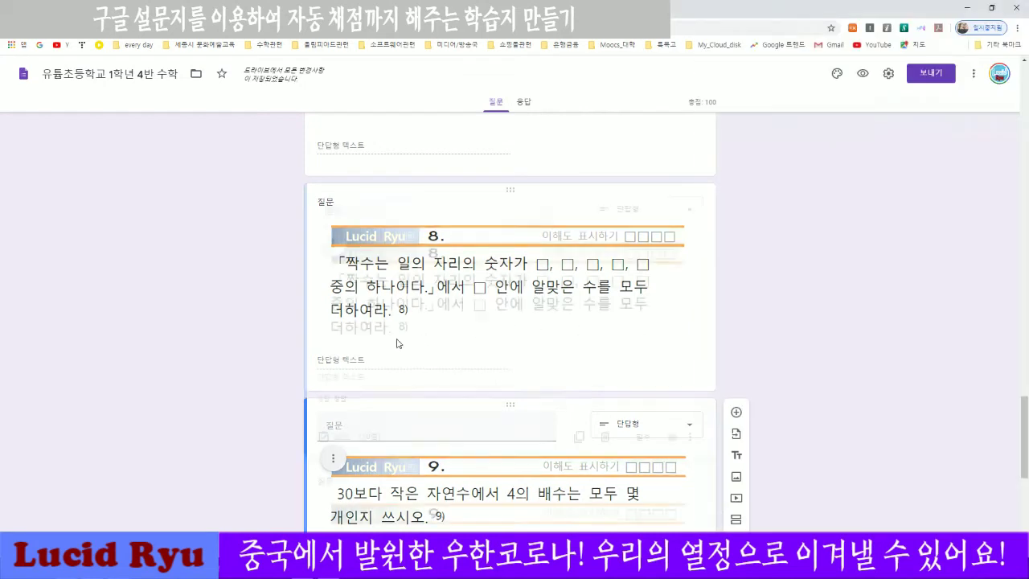
pyautogui.click(399, 343)
pyautogui.click(336, 440)
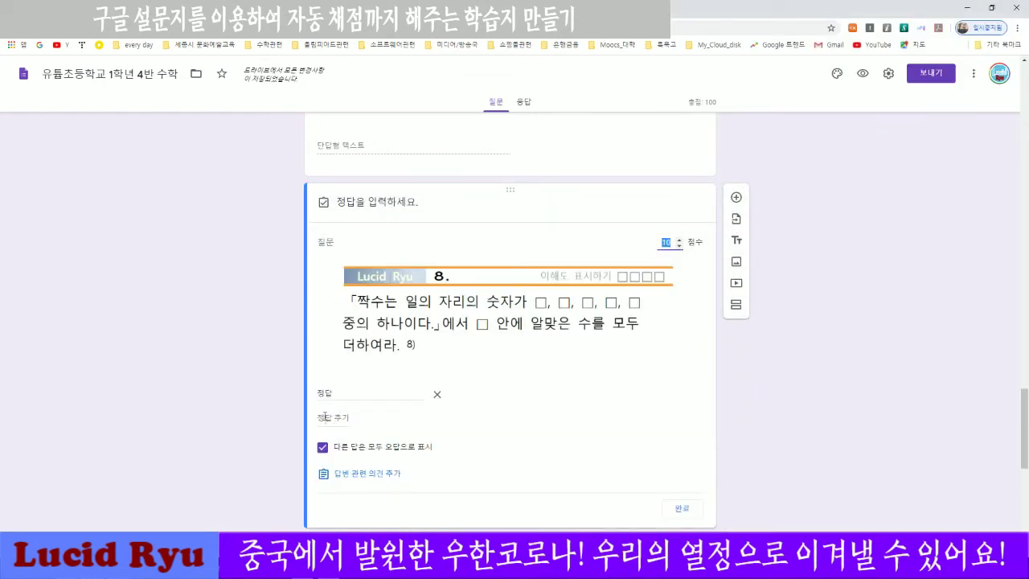
pyautogui.doubleClick(324, 393)
pyautogui.write('20')
pyautogui.click(684, 518)
# Set question 7's correct answer to 8 in the answer key.
pyautogui.scroll(5, 784, 460)
pyautogui.scroll(-2, 781, 460)
pyautogui.click(412, 296)
pyautogui.click(692, 554)
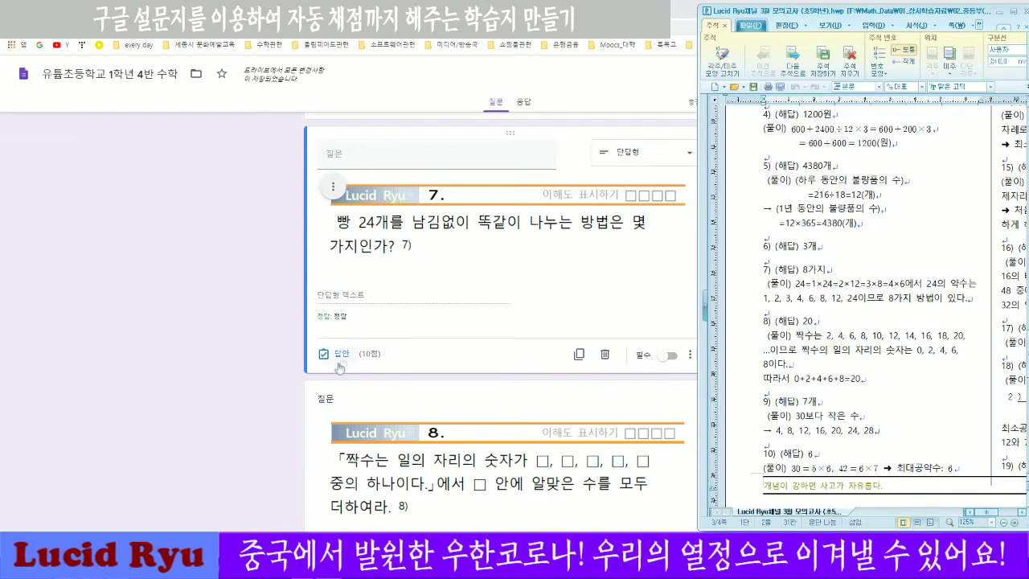
pyautogui.click(348, 354)
pyautogui.click(370, 313)
pyautogui.write('8')
pyautogui.click(683, 427)
pyautogui.scroll(4, 772, 434)
pyautogui.click(434, 394)
# Set question 6's correct answer to 3.
pyautogui.click(346, 472)
pyautogui.click(374, 433)
pyautogui.write('3')
pyautogui.click(683, 546)
# Copy 4380 from the Hangul answer sheet and make it question 5's correct answer.
pyautogui.hotkey('alt', 'Tab')
pyautogui.moveTo(803, 287); pyautogui.dragTo(822, 287)
pyautogui.hotkey('ctrl', 'c')
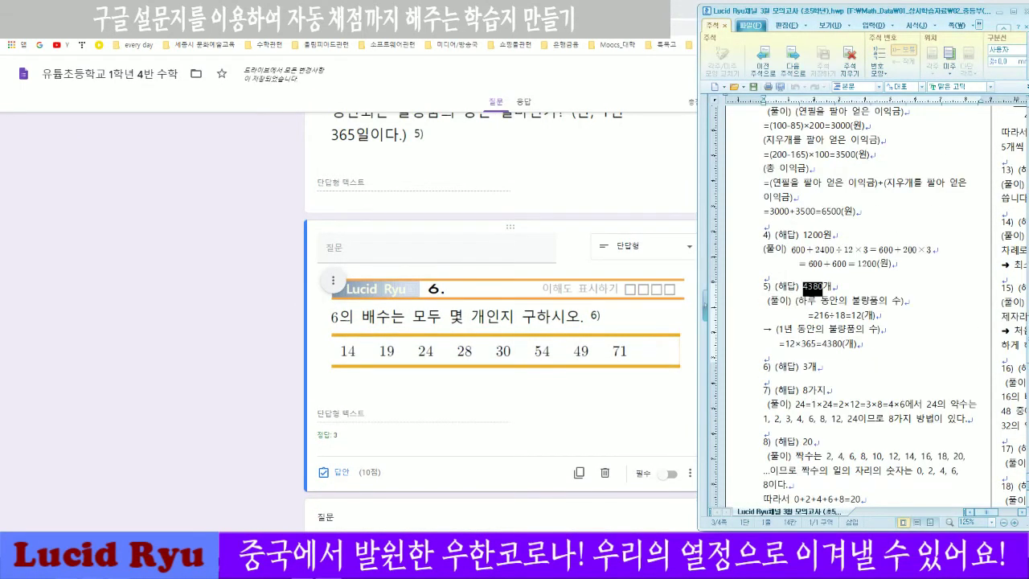
pyautogui.click(397, 354)
pyautogui.scroll(2, 397, 354)
pyautogui.click(397, 354)
pyautogui.click(344, 428)
pyautogui.click(348, 390)
pyautogui.hotkey('ctrl', 'v')
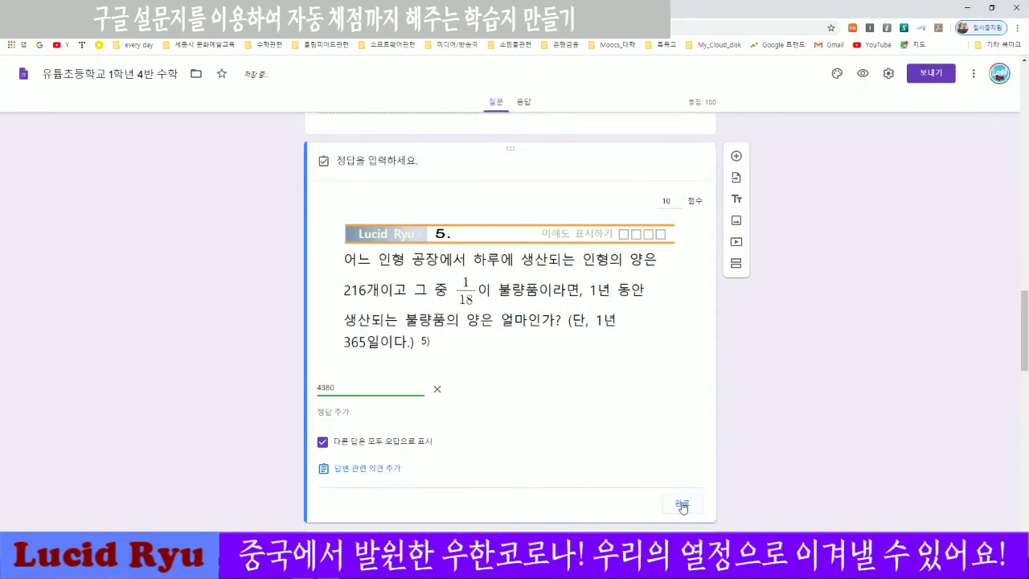
pyautogui.click(685, 504)
# Select question 4 and copy its answer 1200 from the Hangul answer sheet.
pyautogui.scroll(3, 795, 427)
pyautogui.scroll(2, 795, 427)
pyautogui.click(418, 450)
pyautogui.hotkey('alt', 'Tab')
pyautogui.moveTo(803, 237); pyautogui.dragTo(822, 237)
pyautogui.hotkey('ctrl', 'c')
pyautogui.click(382, 498)
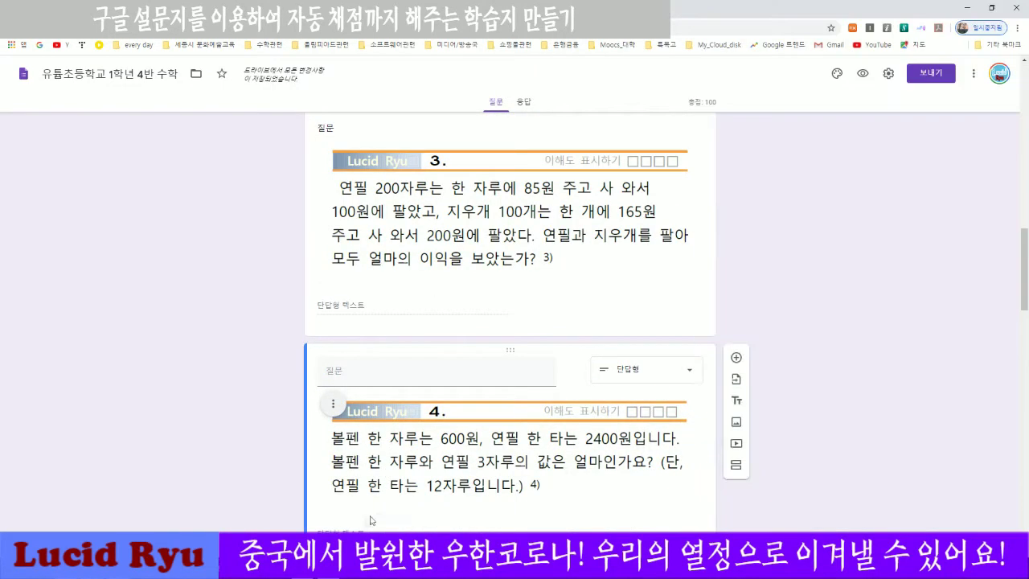
pyautogui.scroll(-2, 383, 498)
# Give question 4 the accepted answers 1200 and 1200원 in its answer key.
pyautogui.click(345, 480)
pyautogui.click(346, 447)
pyautogui.hotkey('ctrl', 'v')
pyautogui.click(346, 466)
pyautogui.hotkey('ctrl', 'v')
pyautogui.write('원')
pyautogui.click(377, 482)
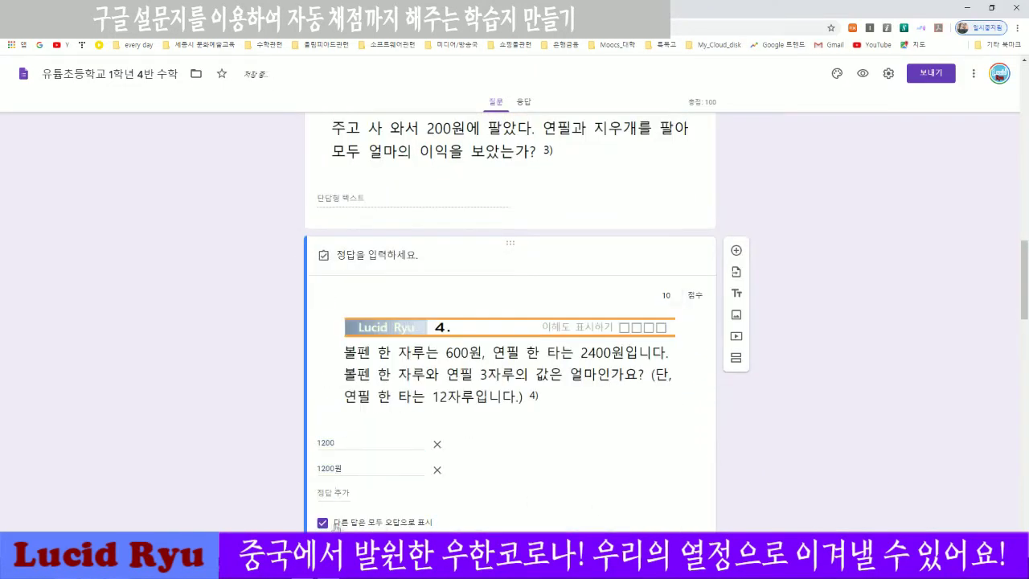
pyautogui.scroll(-1, 507, 503)
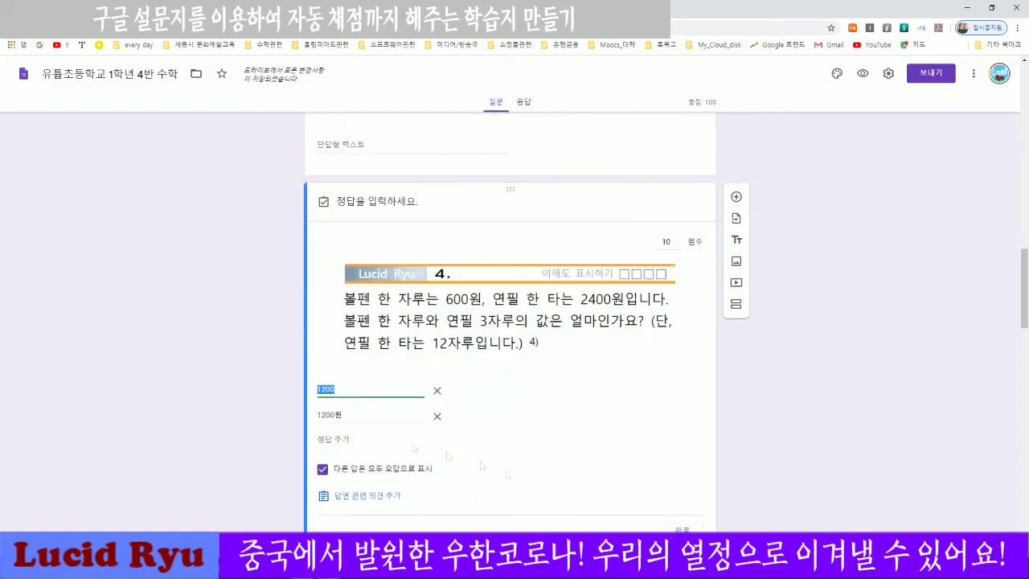
pyautogui.click(436, 390)
pyautogui.click(683, 507)
# Copy 6500원 from the answer sheet and make it question 3's correct answer.
pyautogui.scroll(5, 595, 499)
pyautogui.click(579, 503)
pyautogui.hotkey('alt', 'Tab')
pyautogui.scroll(2, 844, 321)
pyautogui.moveTo(803, 258); pyautogui.dragTo(833, 259)
pyautogui.hotkey('ctrl', 'c')
pyautogui.click(514, 402)
pyautogui.scroll(-3, 514, 402)
pyautogui.click(333, 318)
pyautogui.doubleClick(328, 275)
pyautogui.hotkey('ctrl', 'v')
pyautogui.click(683, 389)
pyautogui.scroll(4, 834, 411)
# Paste question 2's answer from the sheet into its answer key.
pyautogui.hotkey('alt', 'Tab')
pyautogui.moveTo(802, 330); pyautogui.dragTo(814, 330)
pyautogui.click(408, 324)
pyautogui.click(341, 402)
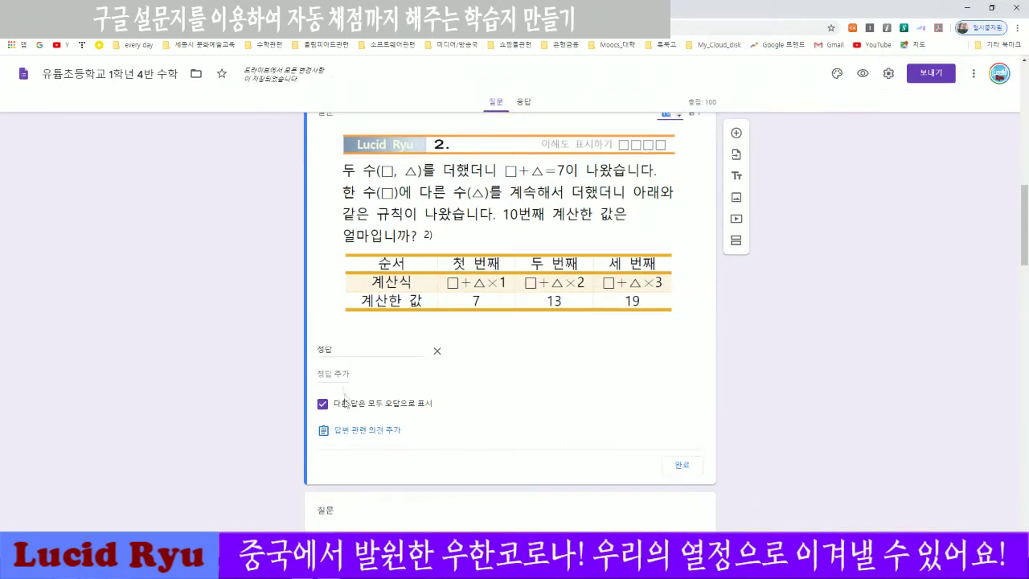
pyautogui.click(330, 349)
pyautogui.hotkey('ctrl', 'v')
pyautogui.click(683, 472)
pyautogui.scroll(7, 735, 471)
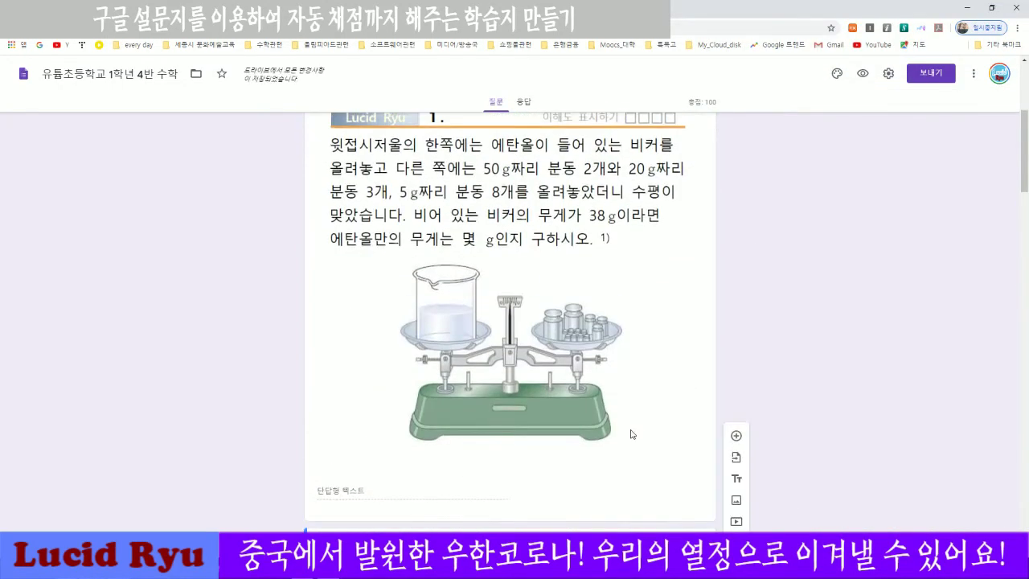
# Copy 162g from the HWP sheet and enter 162 as question 1's first answer.
pyautogui.click(625, 435)
pyautogui.hotkey('alt', 'Tab')
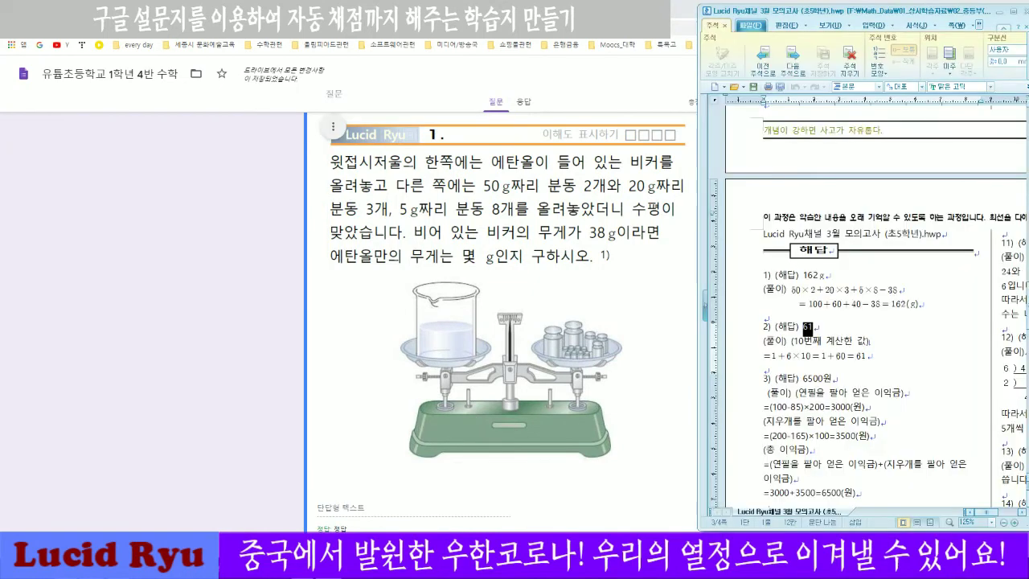
pyautogui.moveTo(803, 275); pyautogui.dragTo(825, 275)
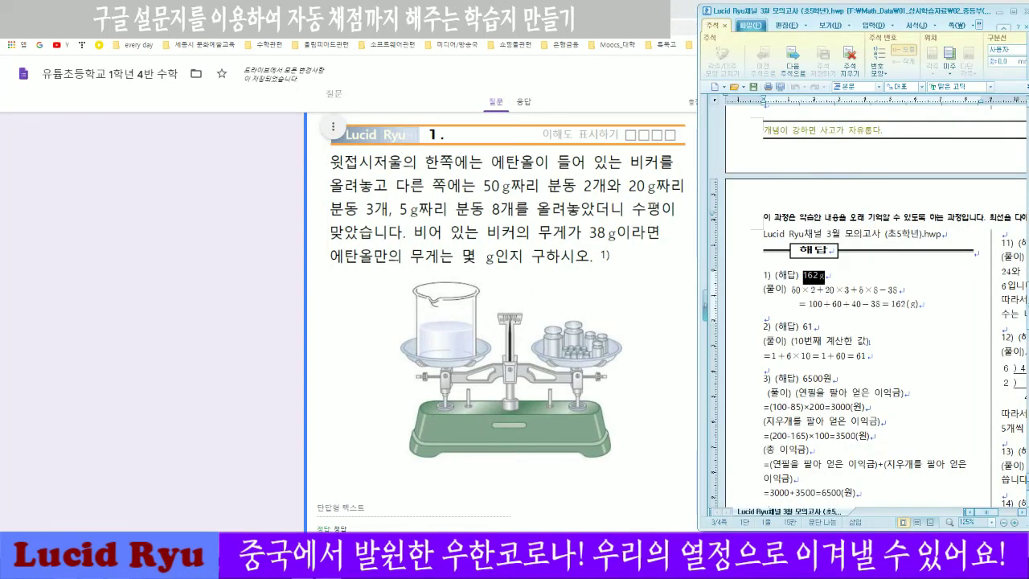
pyautogui.click(349, 499)
pyautogui.scroll(-3, 373, 495)
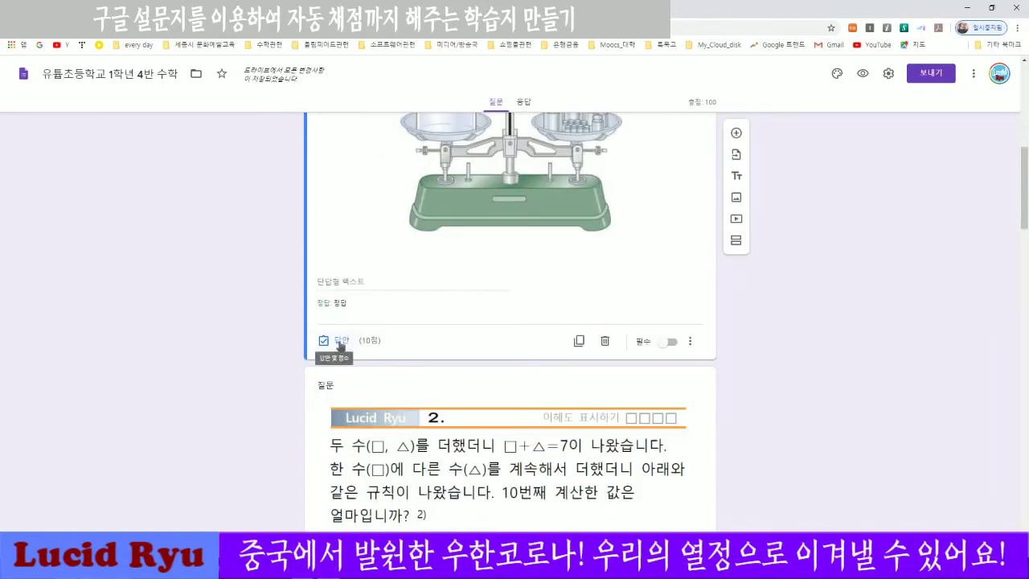
pyautogui.click(342, 340)
pyautogui.scroll(2, 360, 271)
pyautogui.scroll(-8, 365, 309)
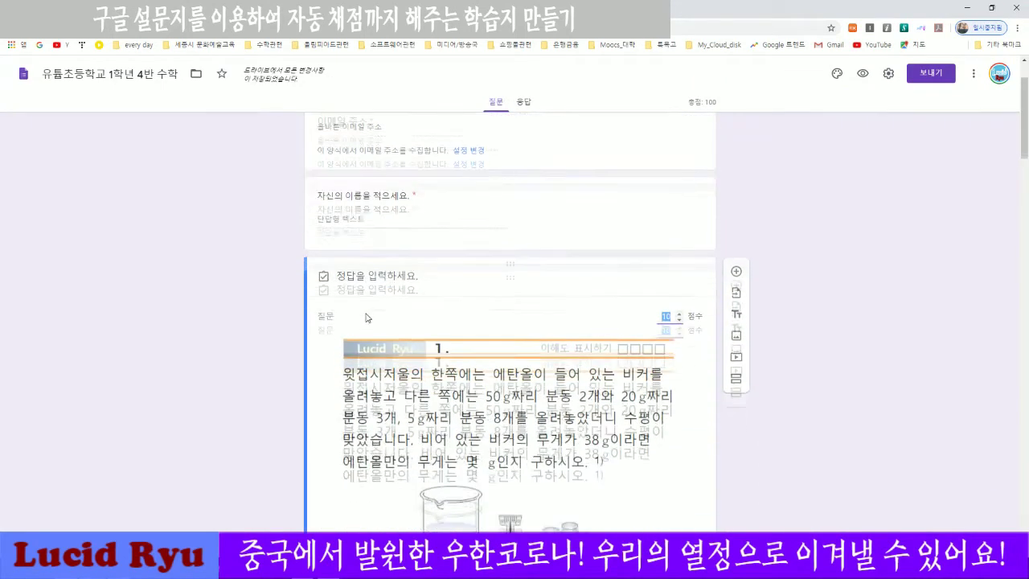
pyautogui.click(344, 323)
pyautogui.write('162')
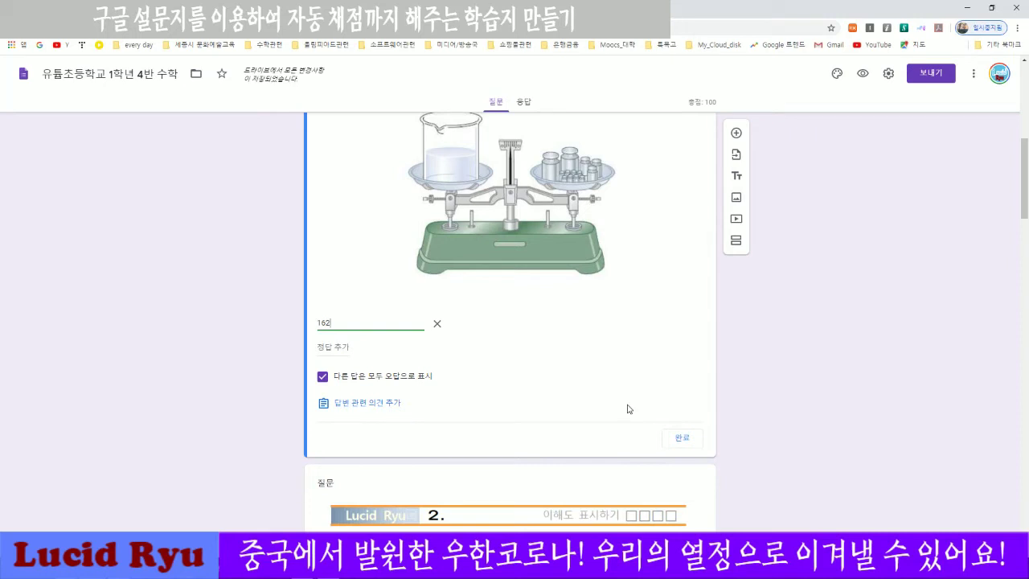
# Add 162g and 162ㅎ as further accepted answers, correcting the 163 typo.
pyautogui.click(332, 347)
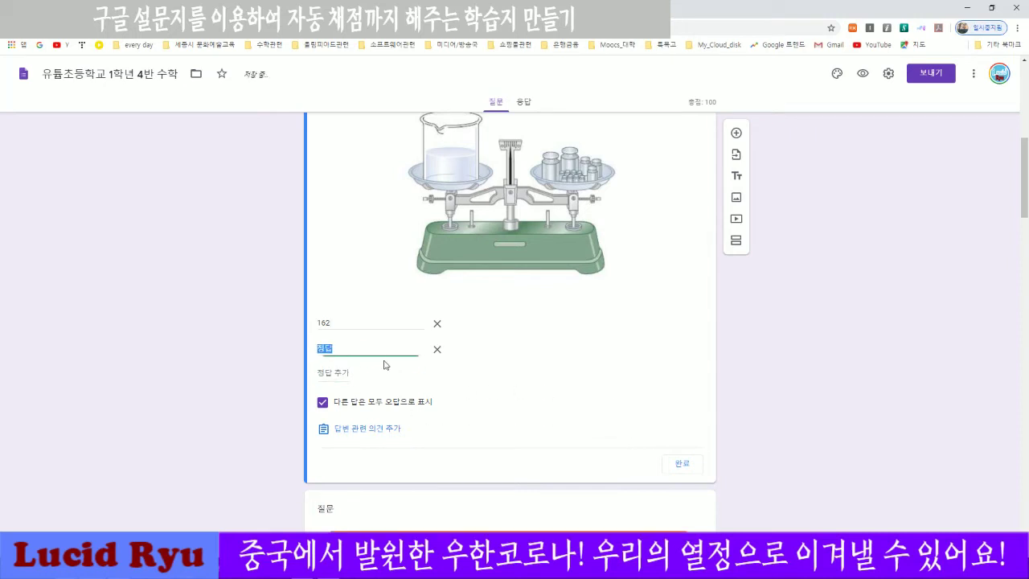
pyautogui.write('163ㅎ')
pyautogui.press('BackSpace')
pyautogui.click(350, 372)
pyautogui.write('162')
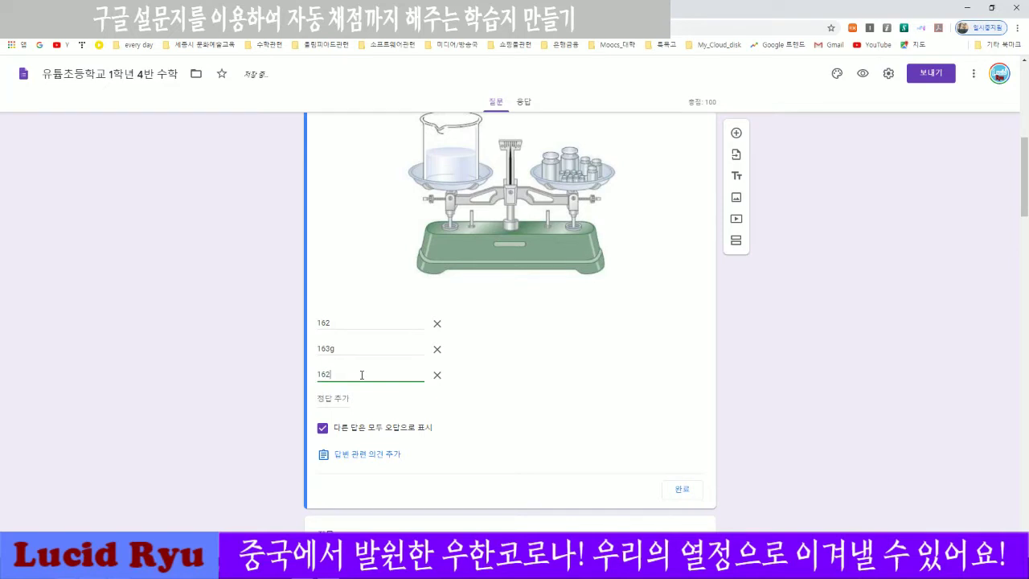
pyautogui.doubleClick(329, 349)
pyautogui.click(330, 350)
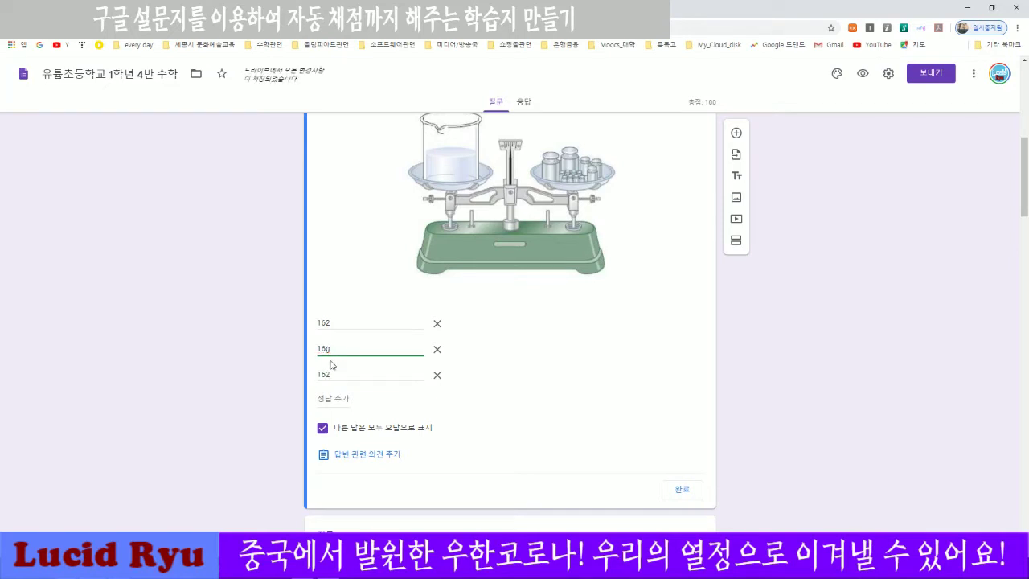
pyautogui.write('2')
pyautogui.doubleClick(341, 375)
pyautogui.click(348, 374)
pyautogui.write('ㅎ')
pyautogui.click(587, 443)
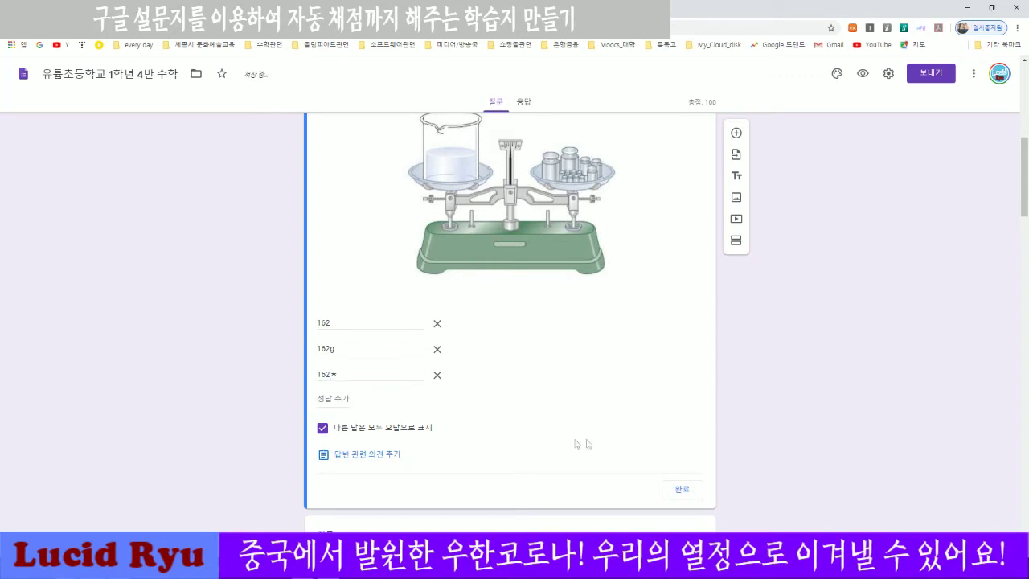
pyautogui.doubleClick(342, 375)
pyautogui.click(546, 423)
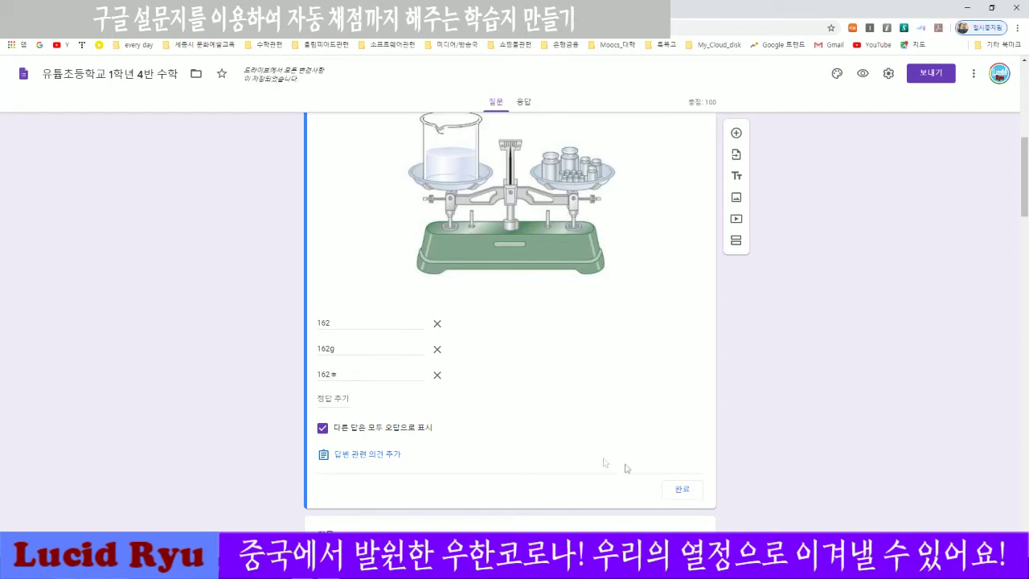
pyautogui.click(680, 490)
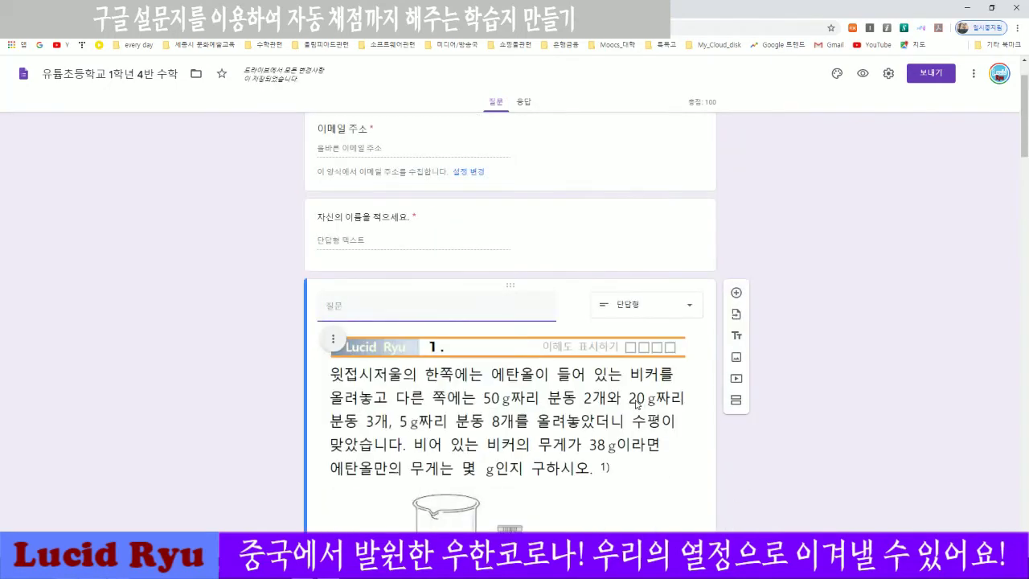
# Review every quiz question, then return to the Google Drive file list.
pyautogui.scroll(-2, 724, 466)
pyautogui.scroll(-5, 846, 453)
pyautogui.scroll(-20, 846, 453)
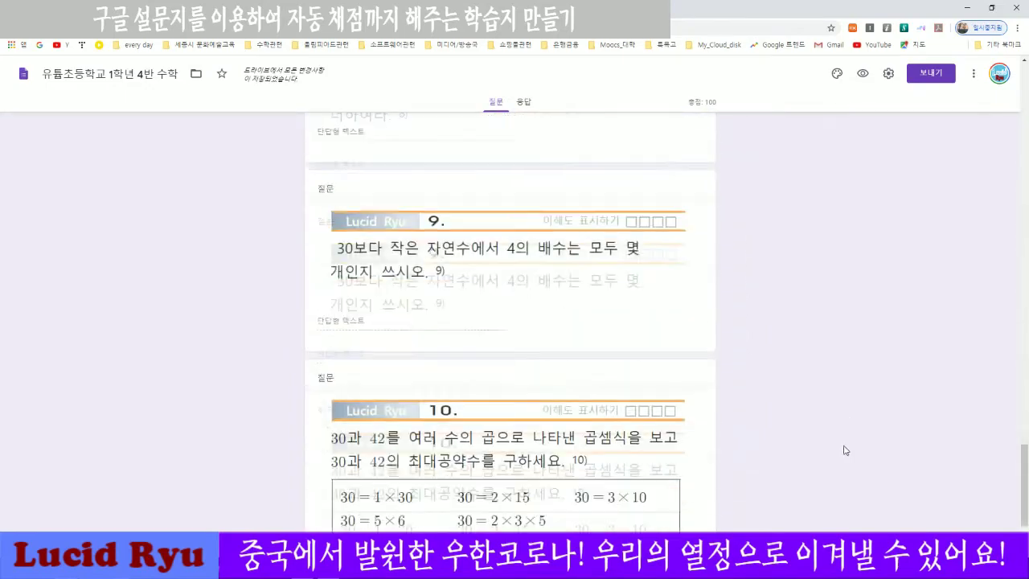
pyautogui.scroll(20, 838, 451)
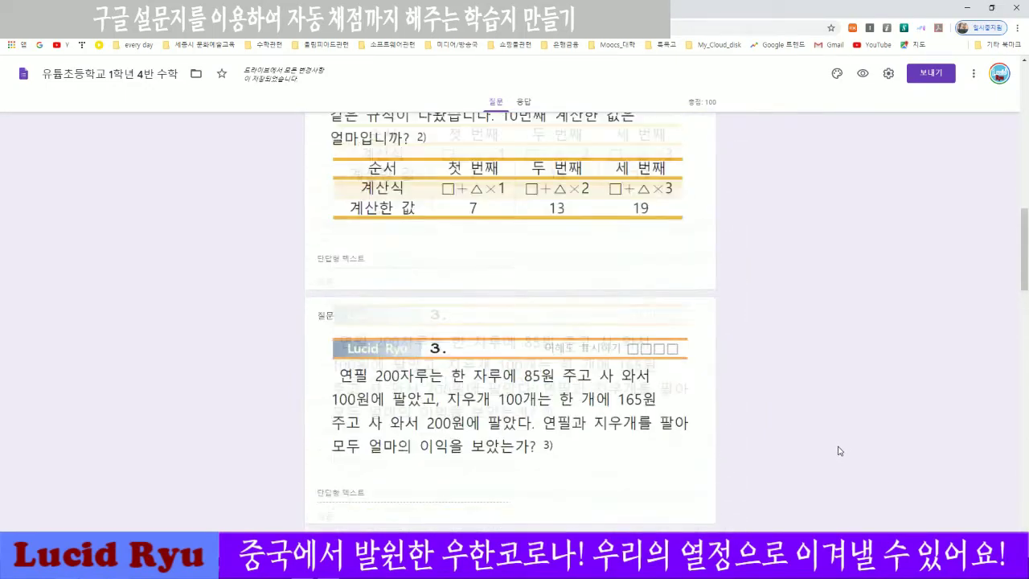
pyautogui.click(182, 329)
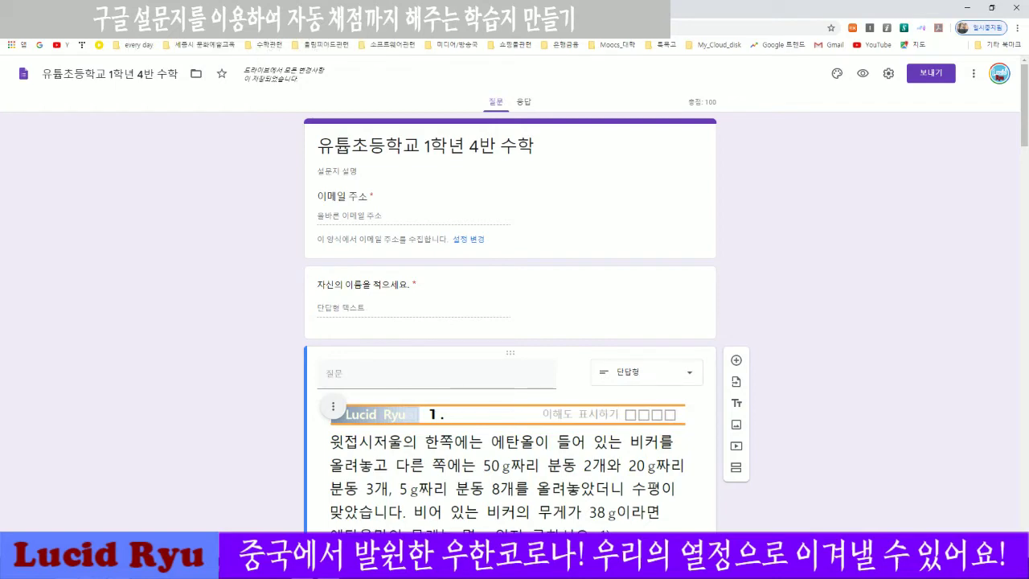
pyautogui.click(182, 8)
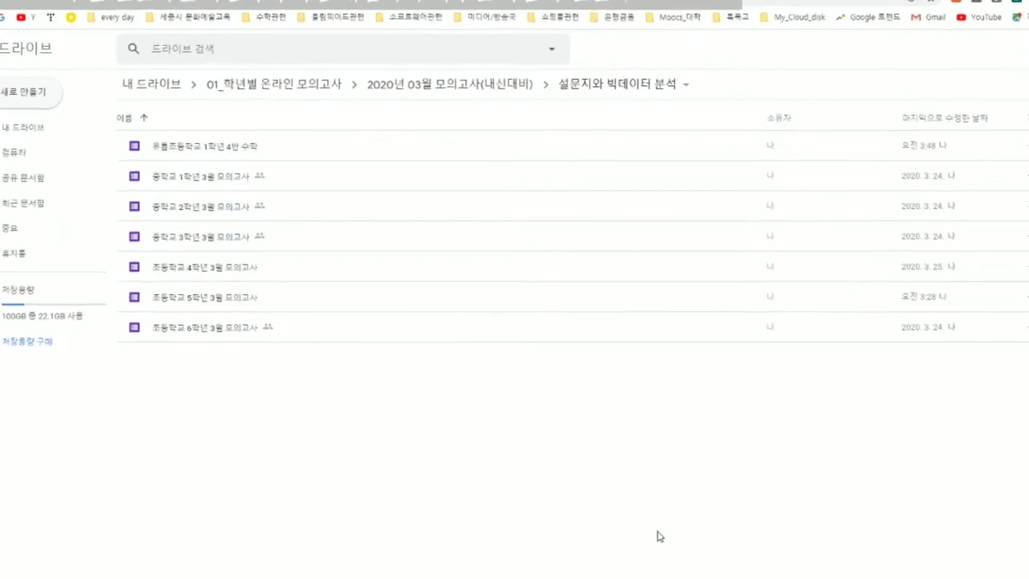
# Turn on link sharing for the 유림초등학교 1학년 4반 수학 quiz form and copy its link.
pyautogui.click(219, 147)
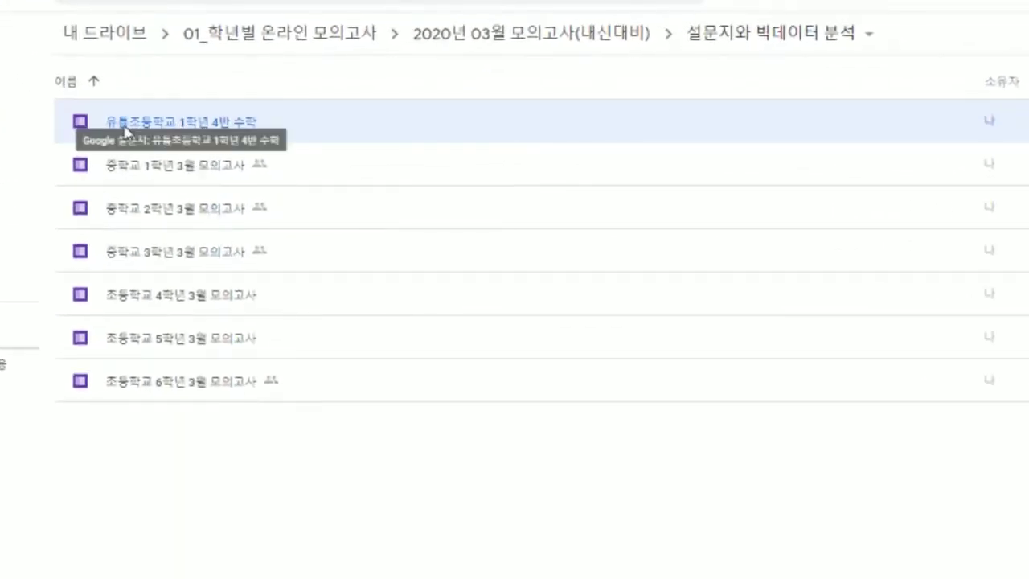
pyautogui.rightClick(201, 128)
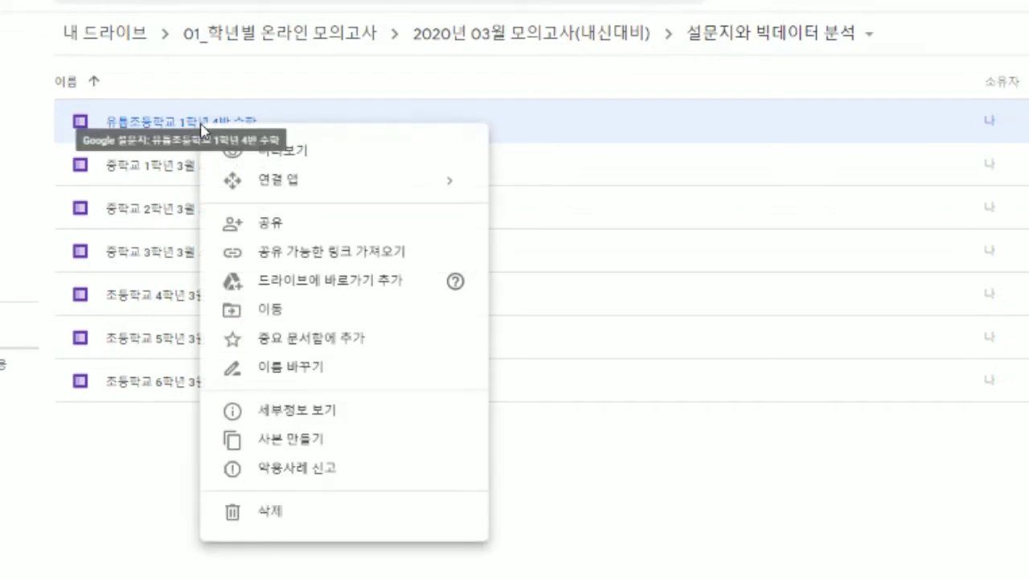
pyautogui.click(684, 483)
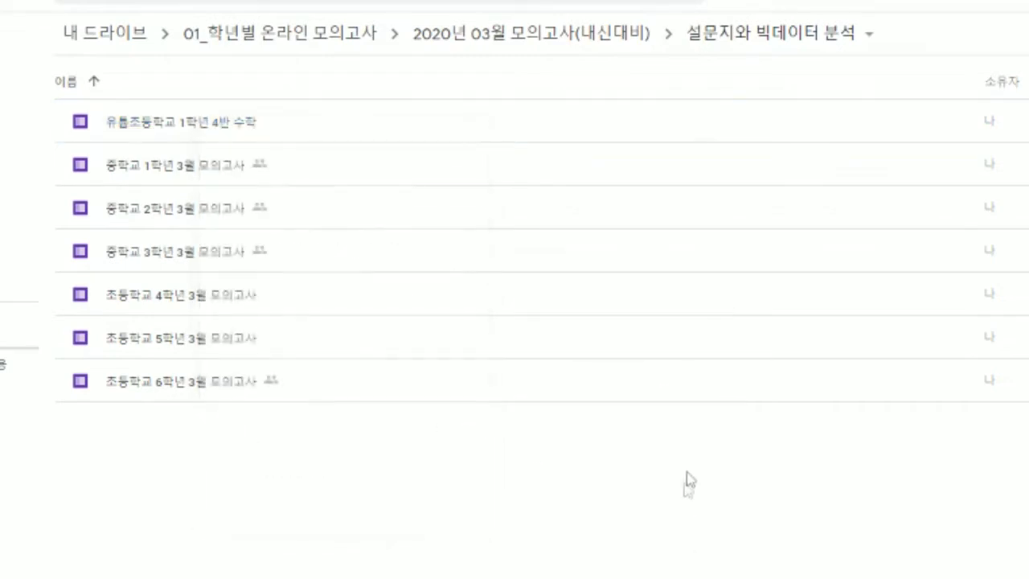
pyautogui.click(221, 129)
pyautogui.rightClick(223, 129)
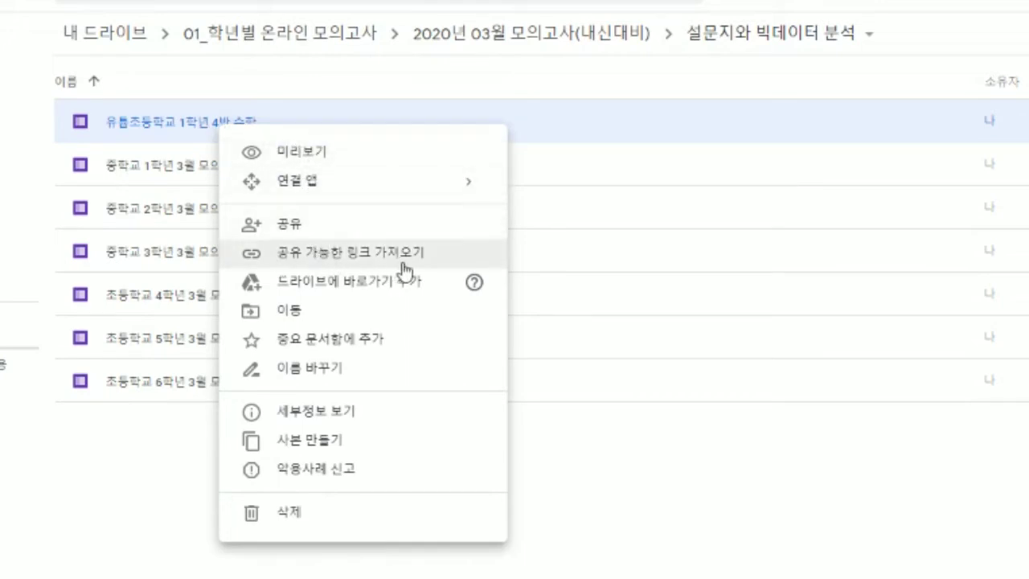
pyautogui.click(372, 257)
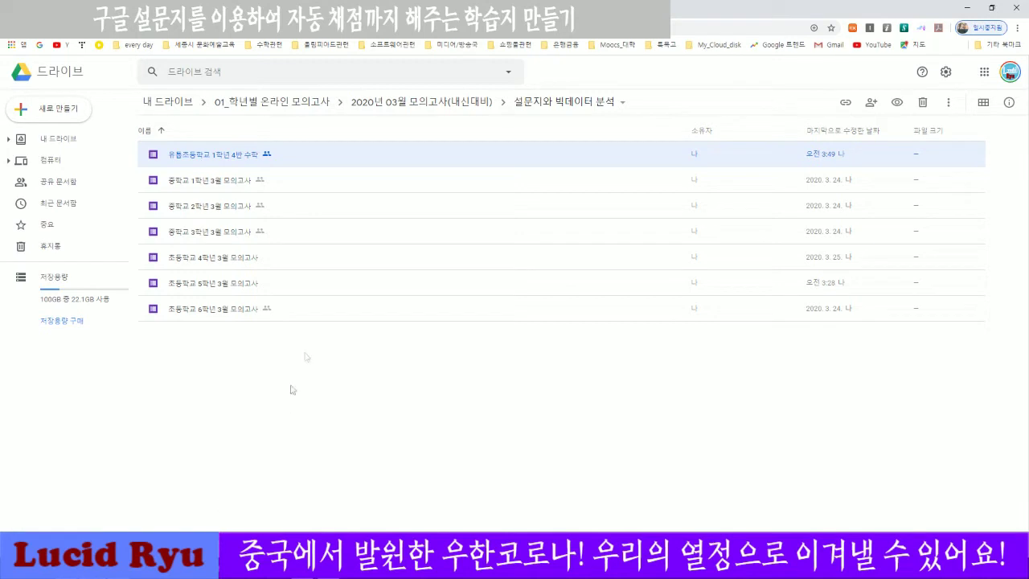
# Paste the quiz form's shareable link into a new sticky note beside the file list.
pyautogui.doubleClick(371, 159)
pyautogui.moveTo(515, 578); pyautogui.dragTo(650, 175)
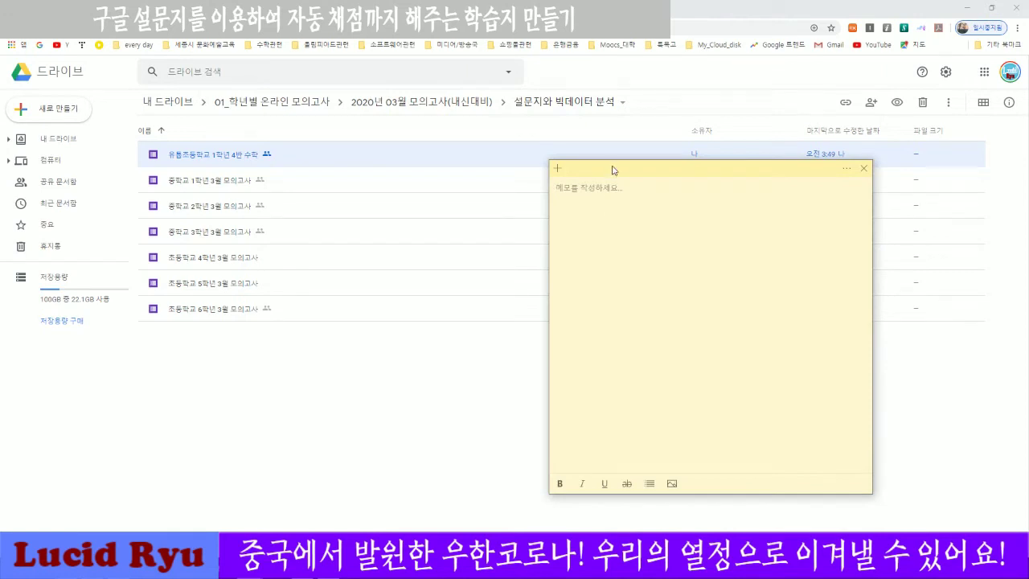
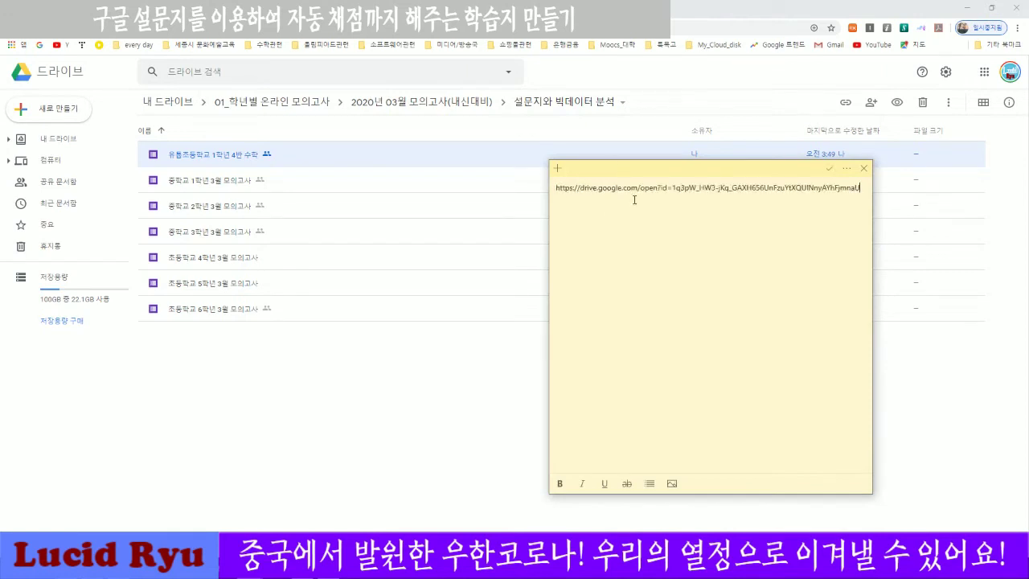
pyautogui.hotkey('ctrl', 'a')
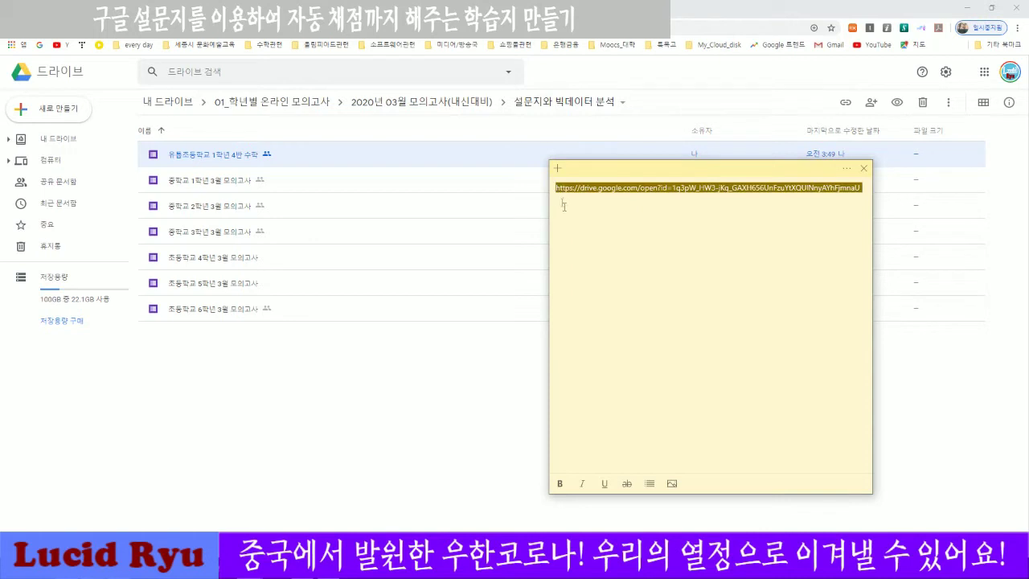
pyautogui.click(555, 187)
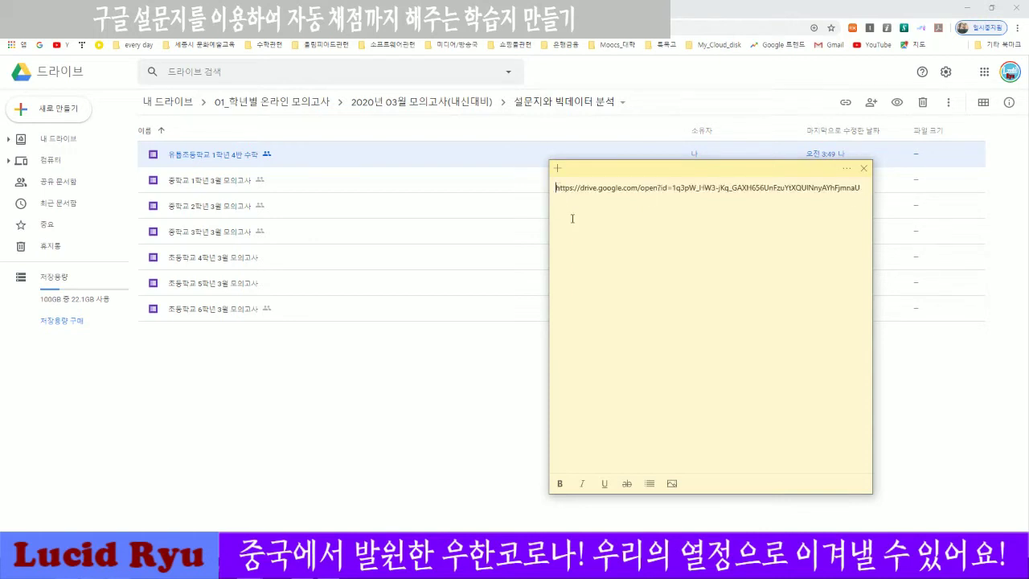
pyautogui.press('Return')
pyautogui.press('Return')
pyautogui.press('Up')
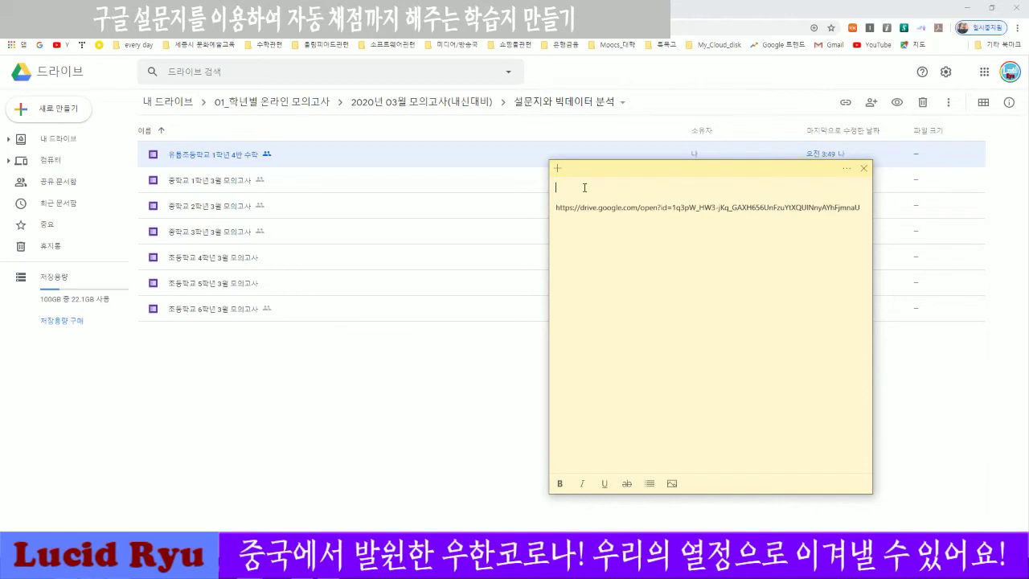
# Add the label 1학년 4반 수학 above the link and send the note behind the browser.
pyautogui.write('1학년 4 번')
pyautogui.write(' 수학')
pyautogui.press('Left')
pyautogui.press('Left')
pyautogui.press('Left')
pyautogui.press('BackSpace')
pyautogui.press('BackSpace')
pyautogui.press('BackSpace')
pyautogui.write('반')
pyautogui.click(697, 239)
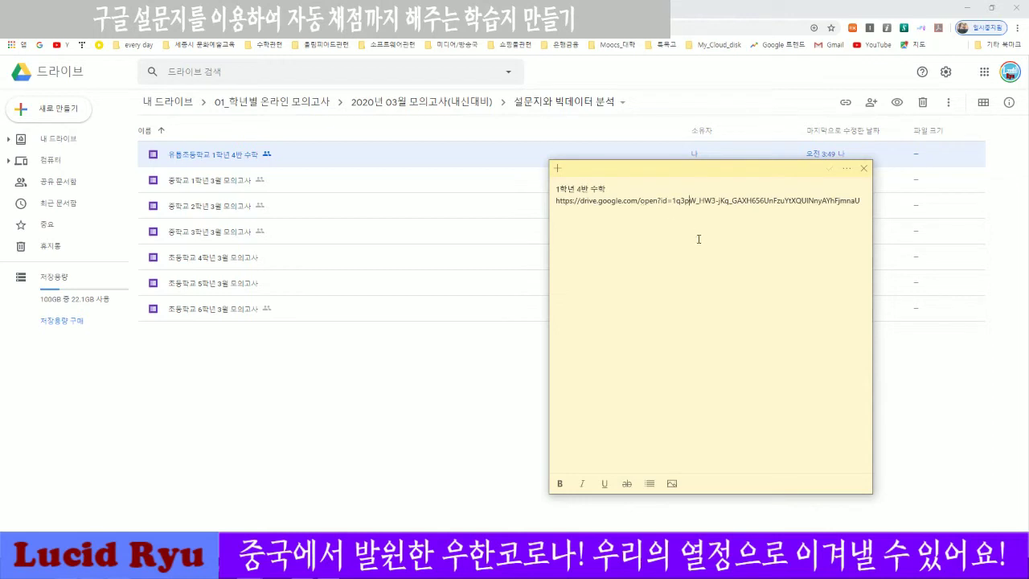
pyautogui.moveTo(859, 200); pyautogui.dragTo(555, 201)
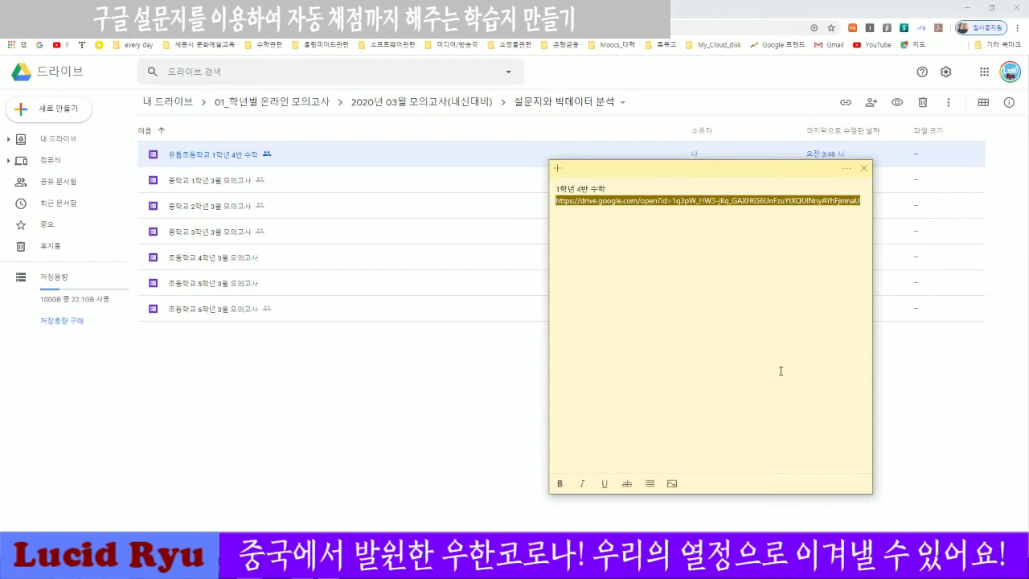
pyautogui.click(340, 415)
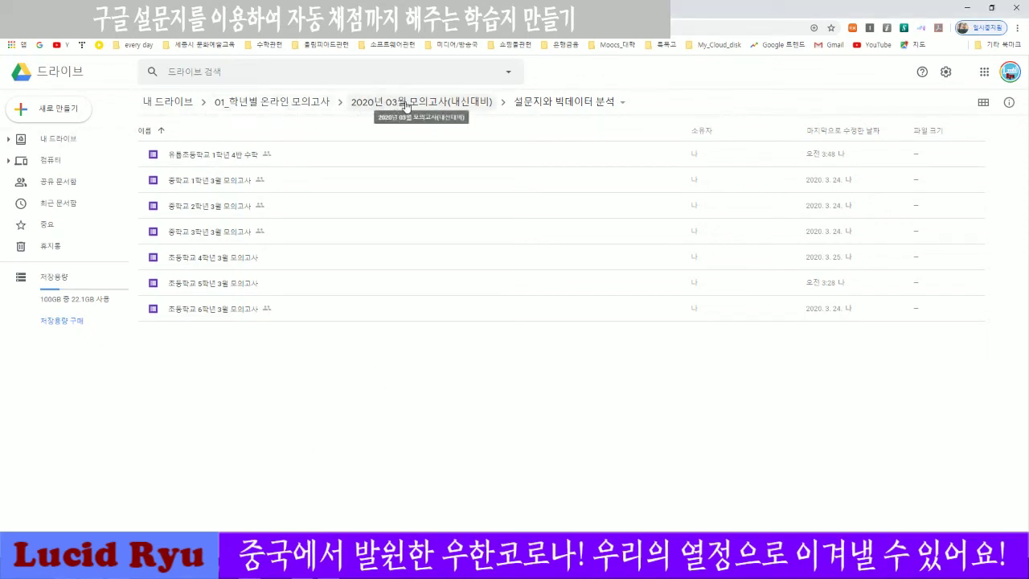
# Go into the 2020년 02월 3~4주 1차(내신대비) folder and open the 중학교 1학년 과정 form.
pyautogui.click(301, 103)
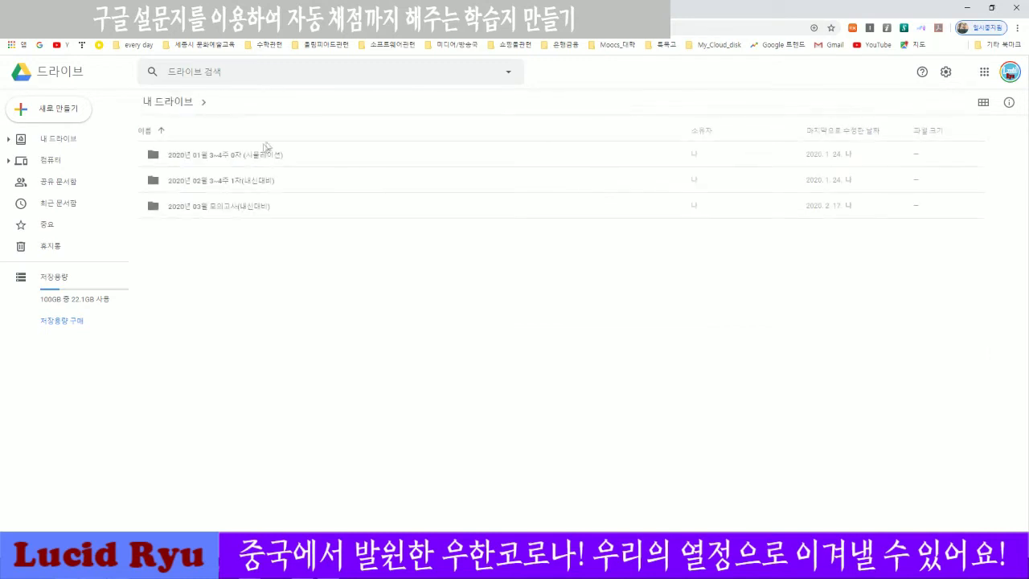
pyautogui.click(215, 181)
pyautogui.doubleClick(214, 182)
pyautogui.doubleClick(253, 160)
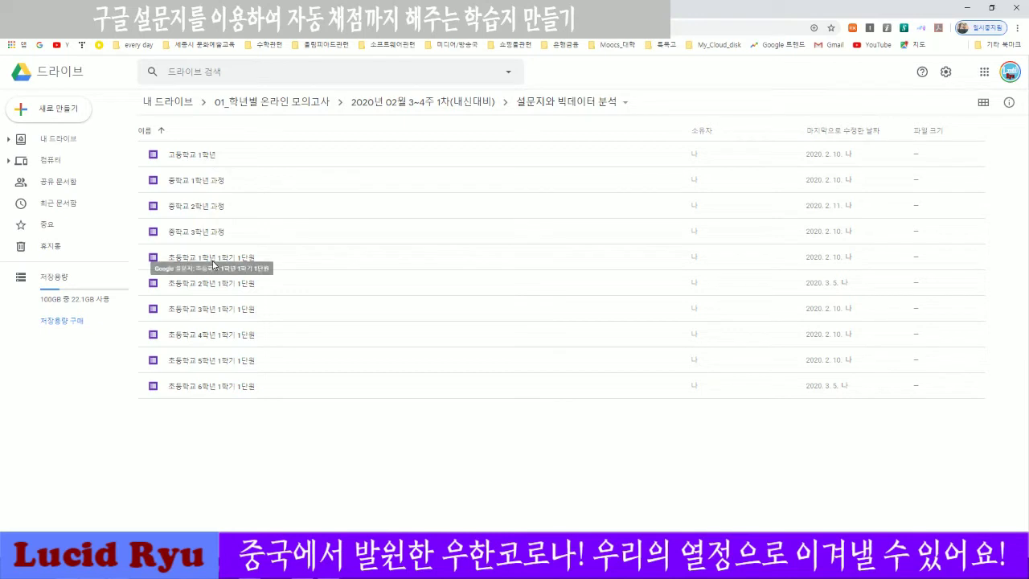
pyautogui.click(213, 264)
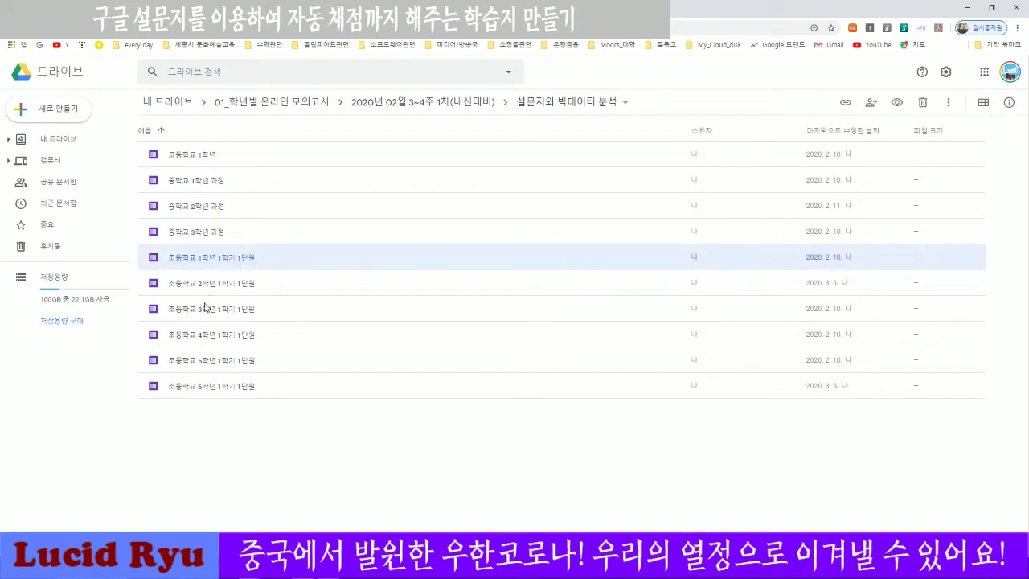
pyautogui.click(217, 286)
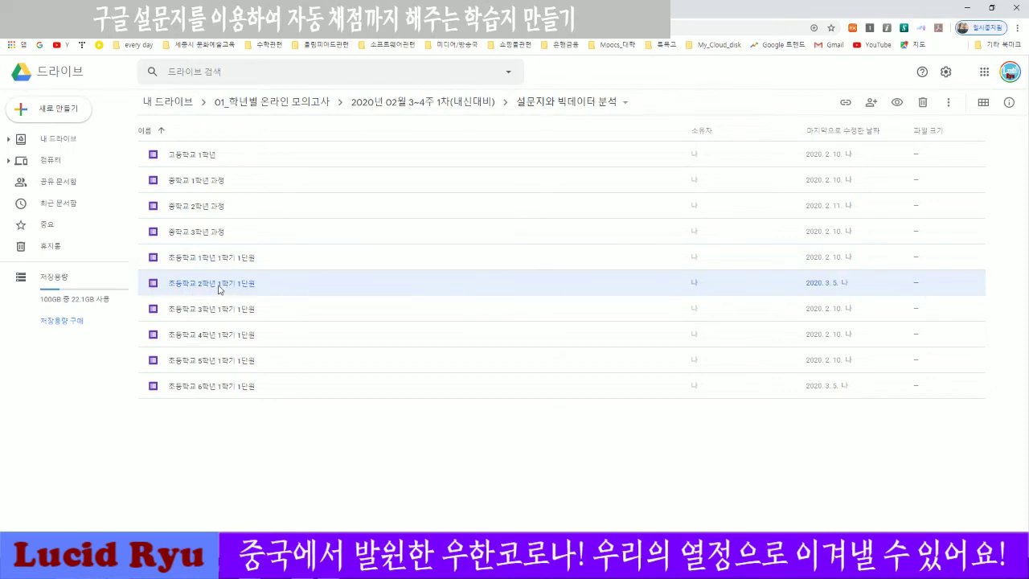
pyautogui.click(199, 185)
pyautogui.doubleClick(199, 185)
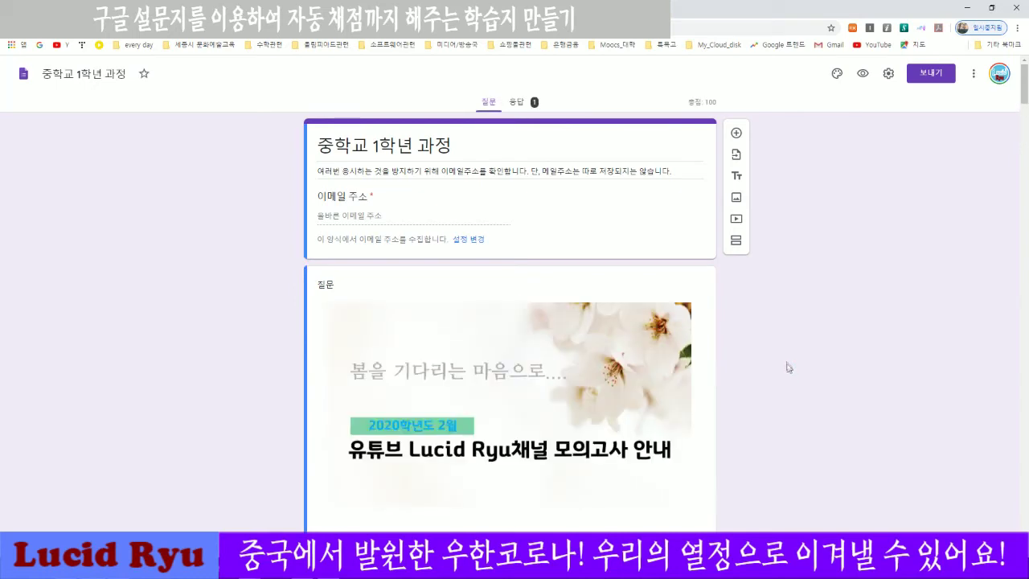
# Check question 1's answer key, then view the 응답 responses summary.
pyautogui.scroll(-5, 776, 383)
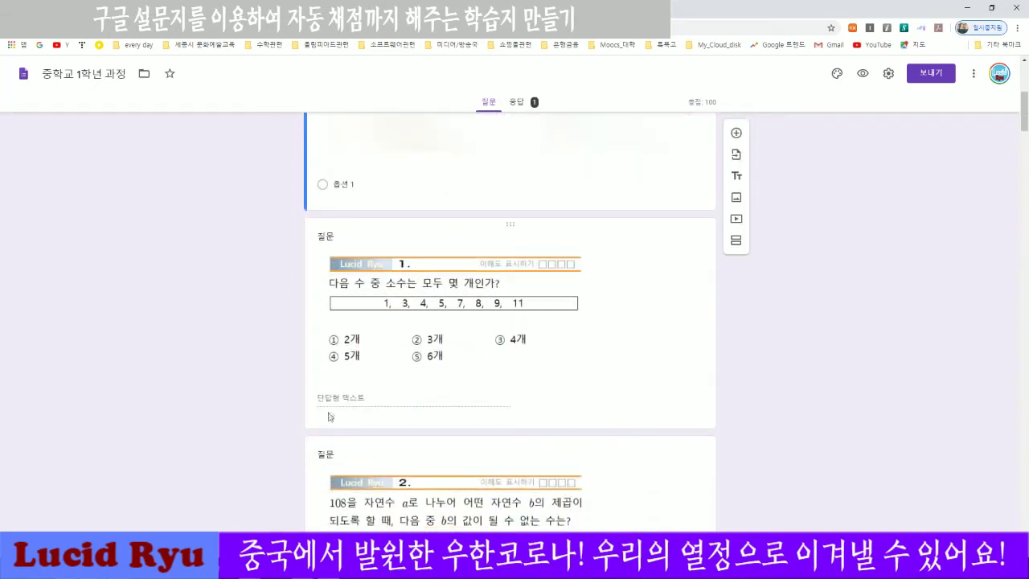
pyautogui.click(329, 413)
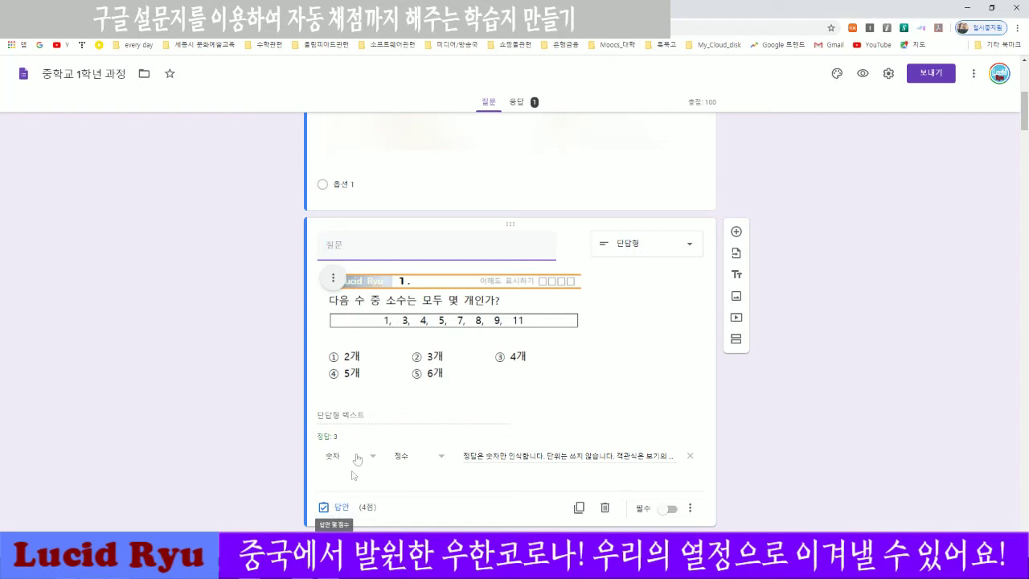
pyautogui.click(838, 459)
pyautogui.scroll(-2, 839, 460)
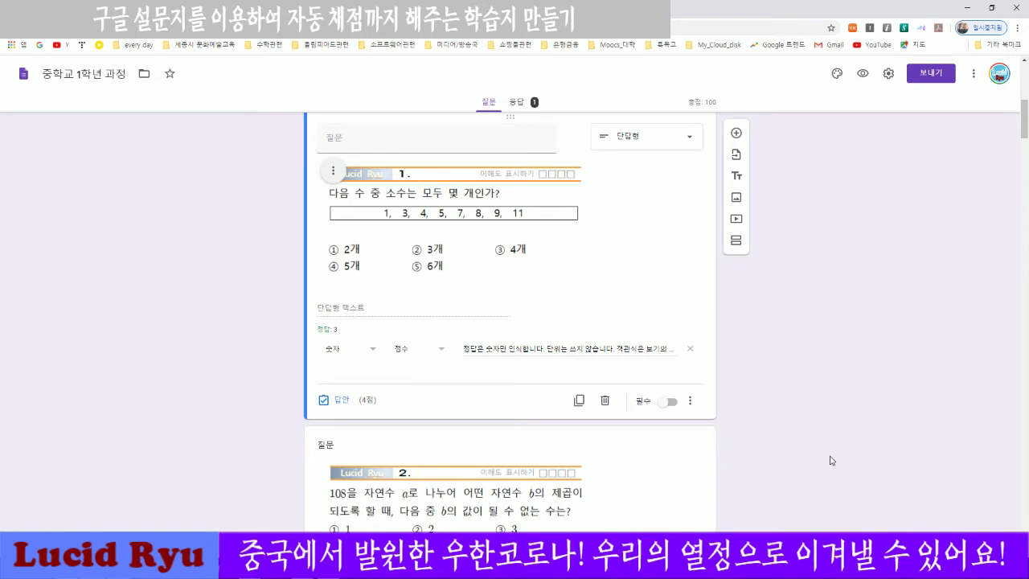
pyautogui.scroll(8, 830, 444)
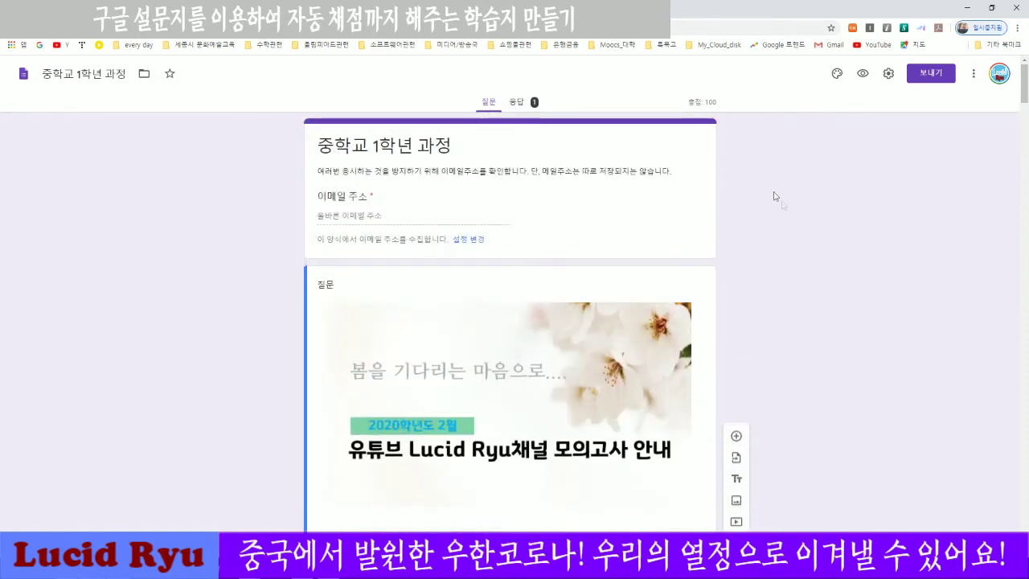
pyautogui.click(523, 102)
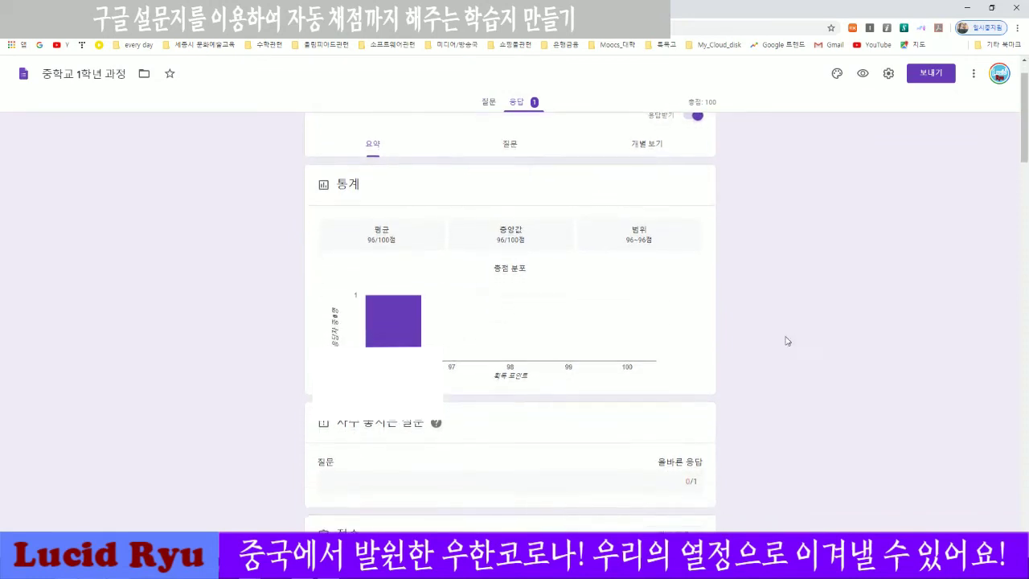
# Scroll through the responses summary to see the missed question and each submitted answer.
pyautogui.scroll(-4, 475, 354)
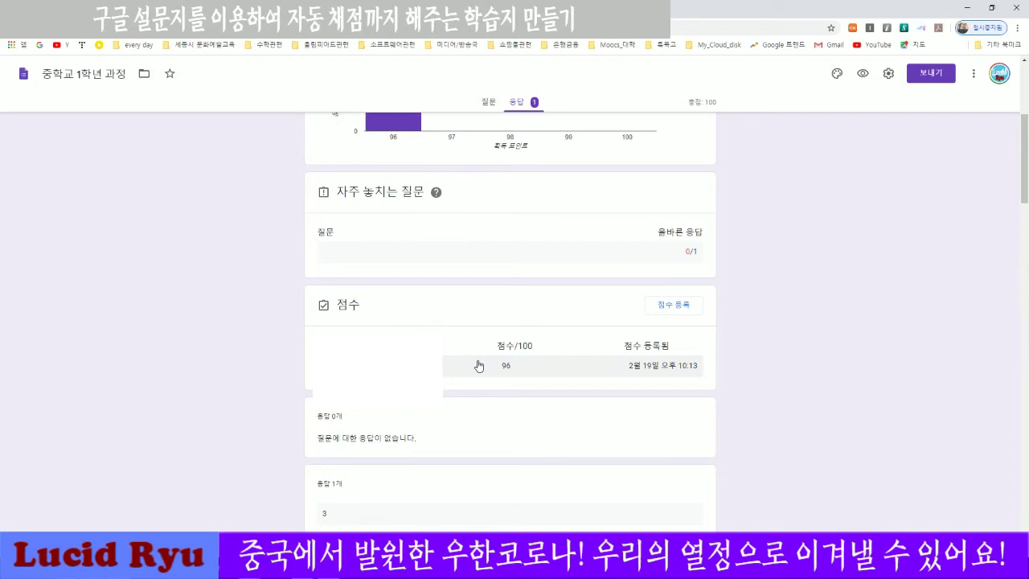
pyautogui.scroll(-5, 788, 373)
pyautogui.scroll(-7, 790, 375)
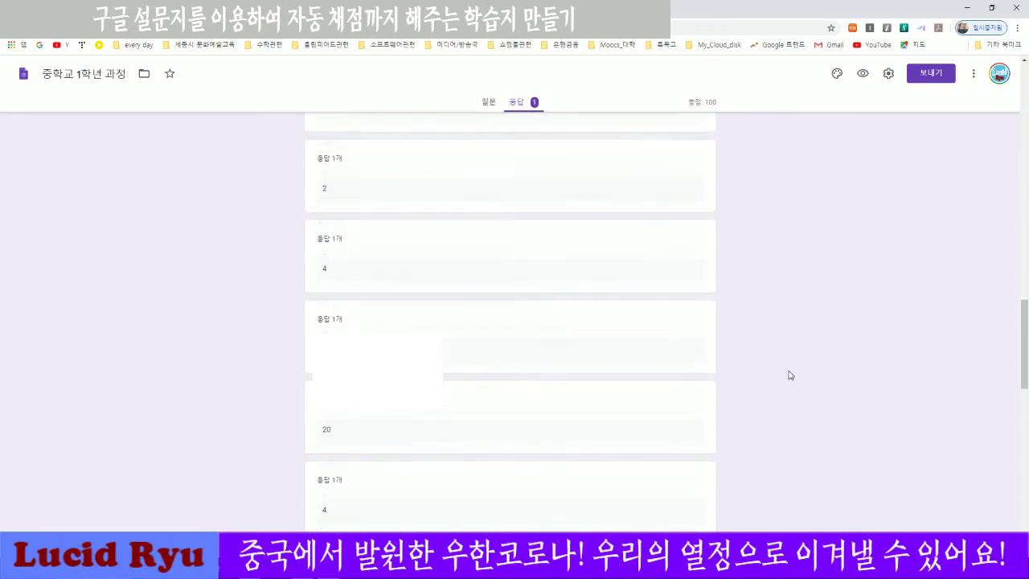
pyautogui.scroll(-10, 790, 376)
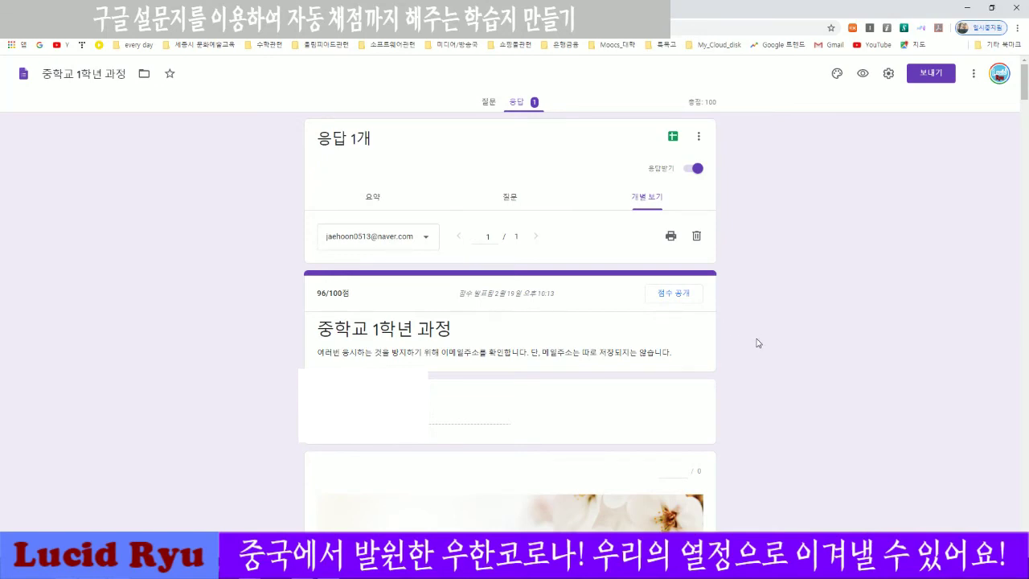
pyautogui.scroll(-8, 755, 344)
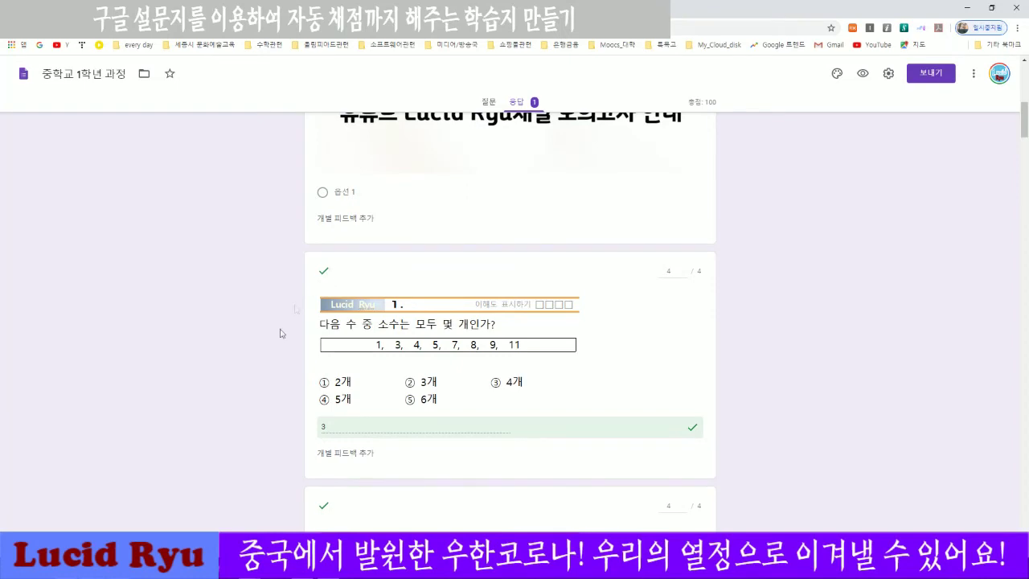
pyautogui.scroll(-2, 252, 359)
pyautogui.scroll(-10, 252, 359)
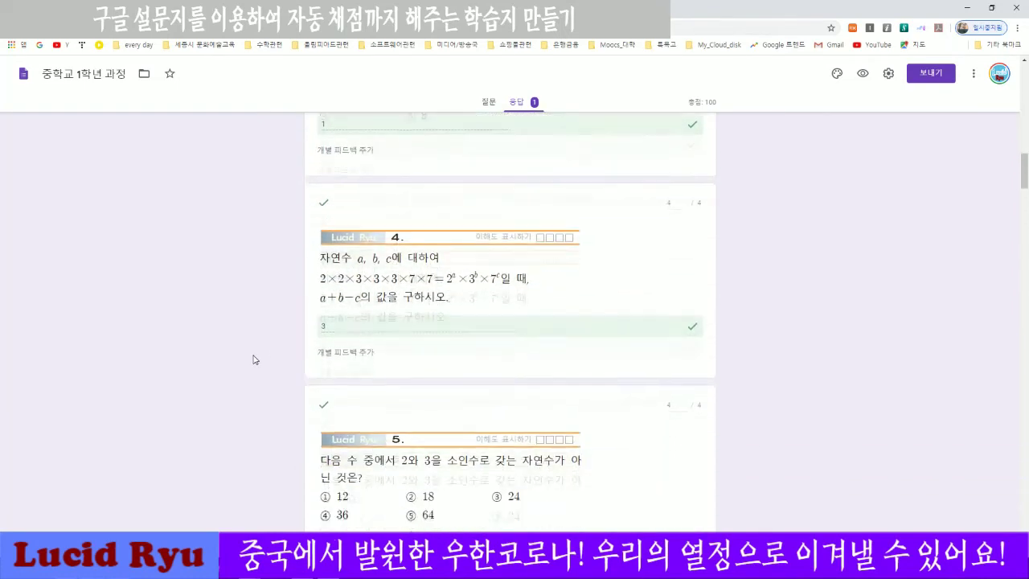
pyautogui.scroll(-12, 253, 359)
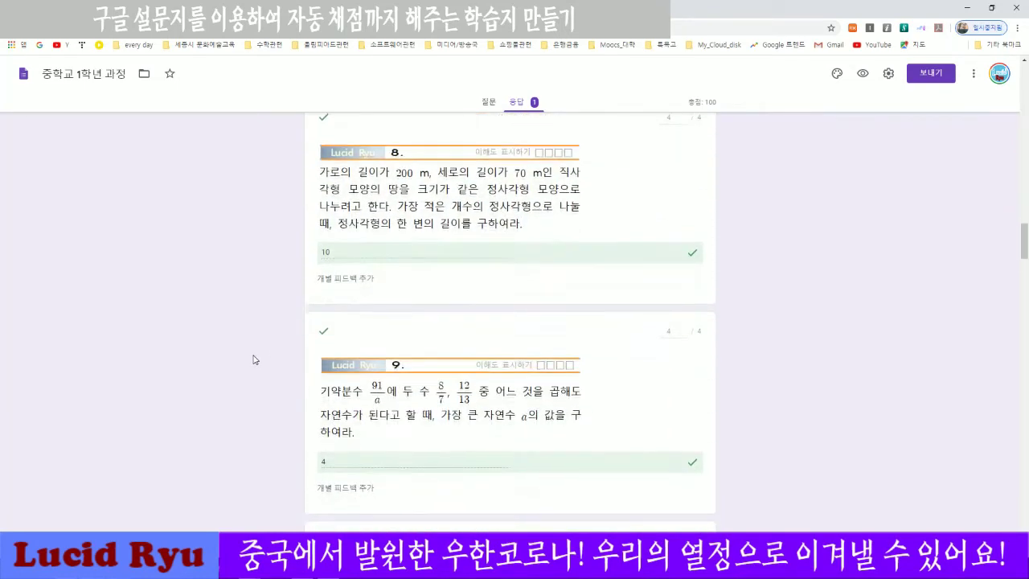
pyautogui.scroll(-20, 252, 359)
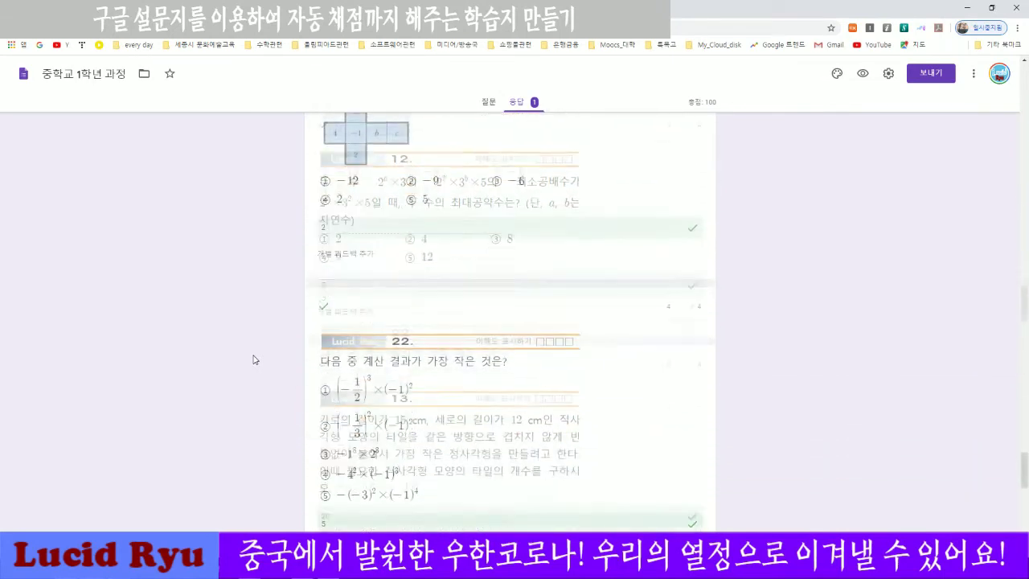
pyautogui.scroll(-8, 252, 360)
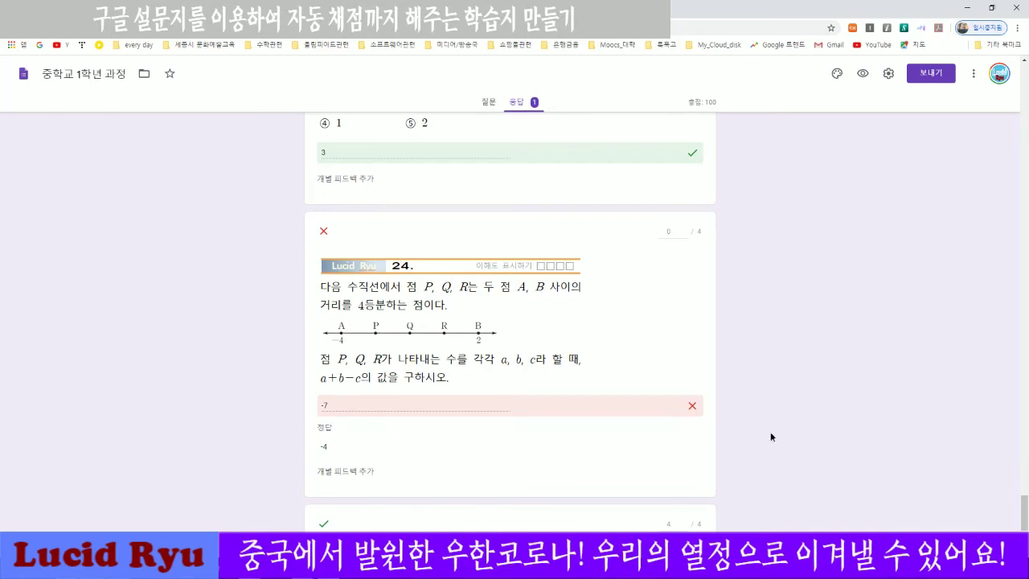
pyautogui.scroll(-3, 771, 438)
pyautogui.scroll(20, 770, 439)
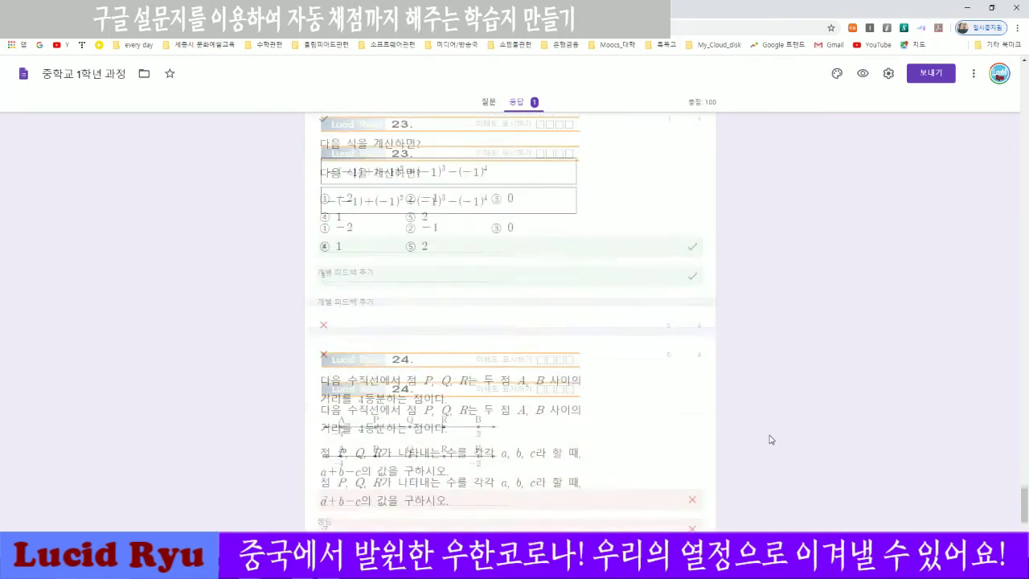
pyautogui.scroll(20, 770, 439)
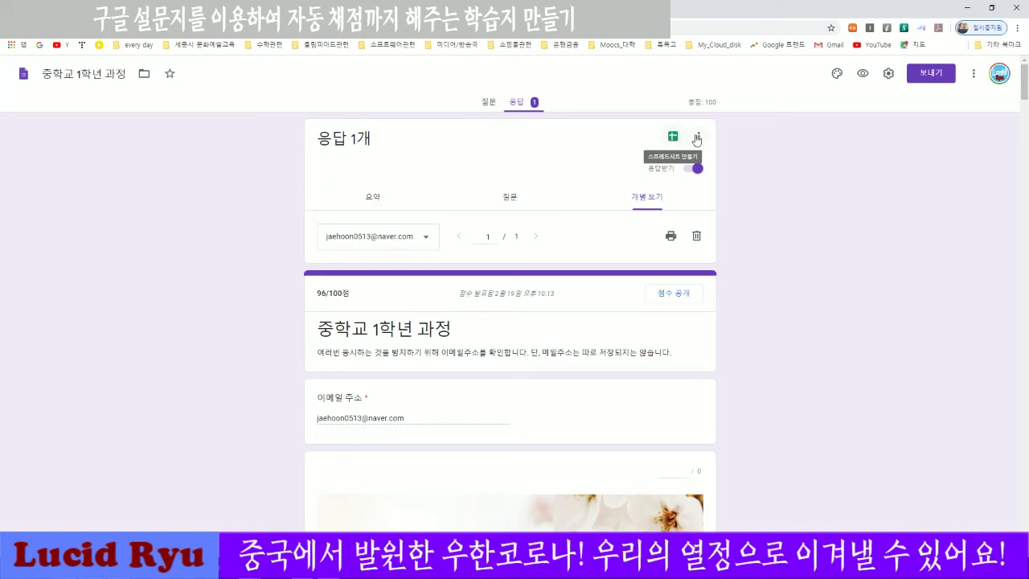
# Send the form's responses to a new spreadsheet named 중학교 1학년 과정(응답).
pyautogui.click(700, 140)
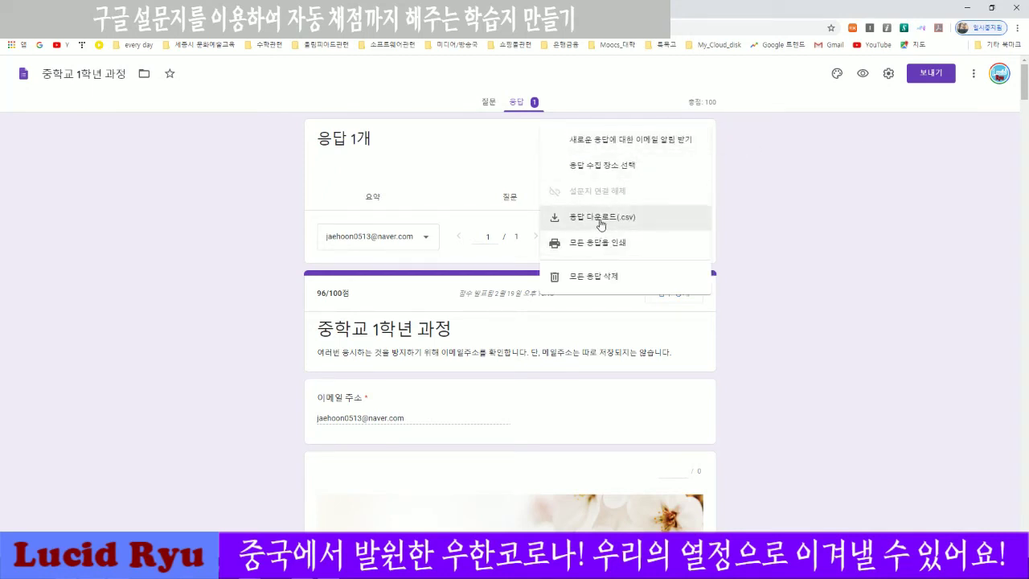
pyautogui.click(814, 219)
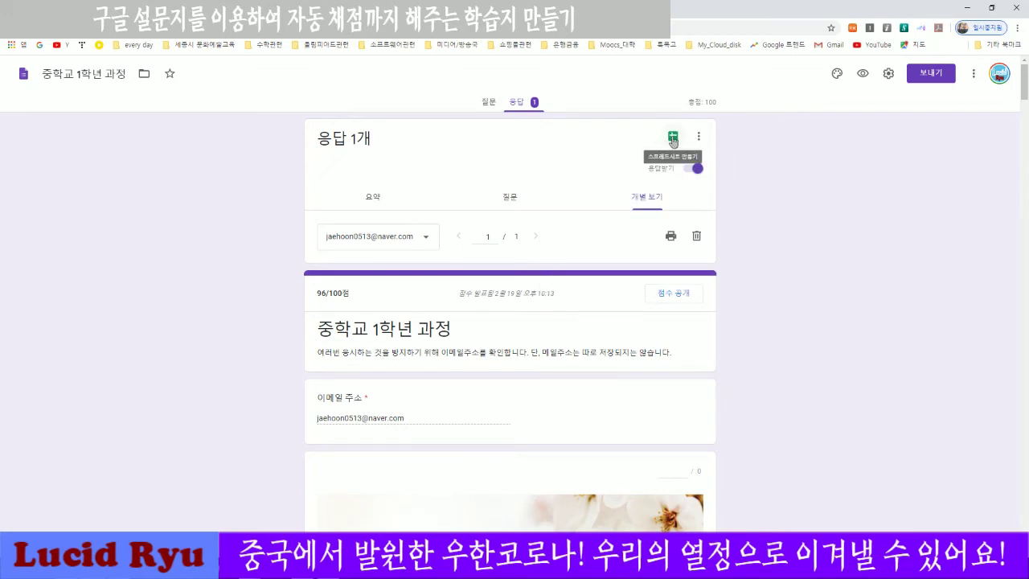
pyautogui.click(675, 141)
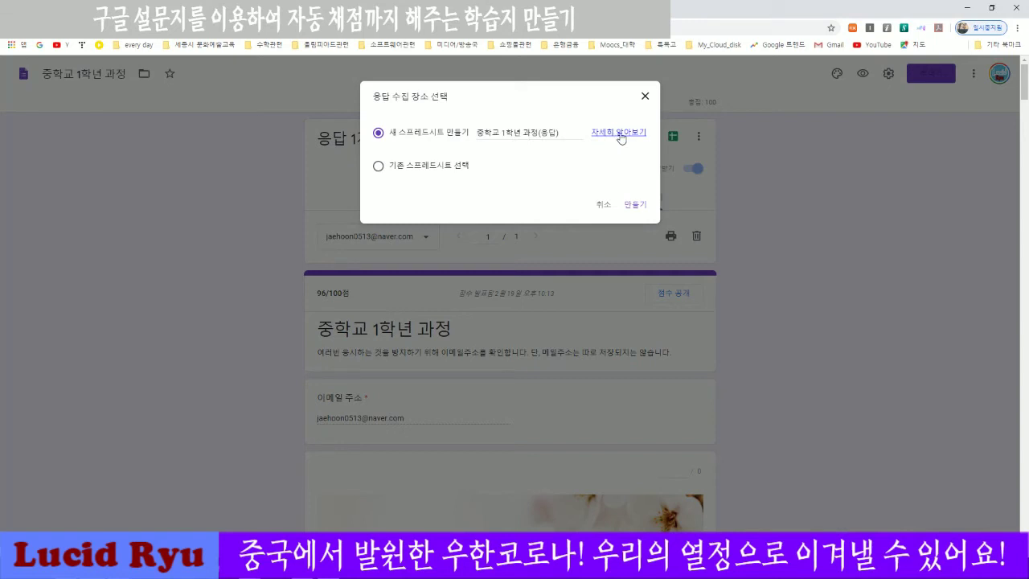
pyautogui.click(635, 206)
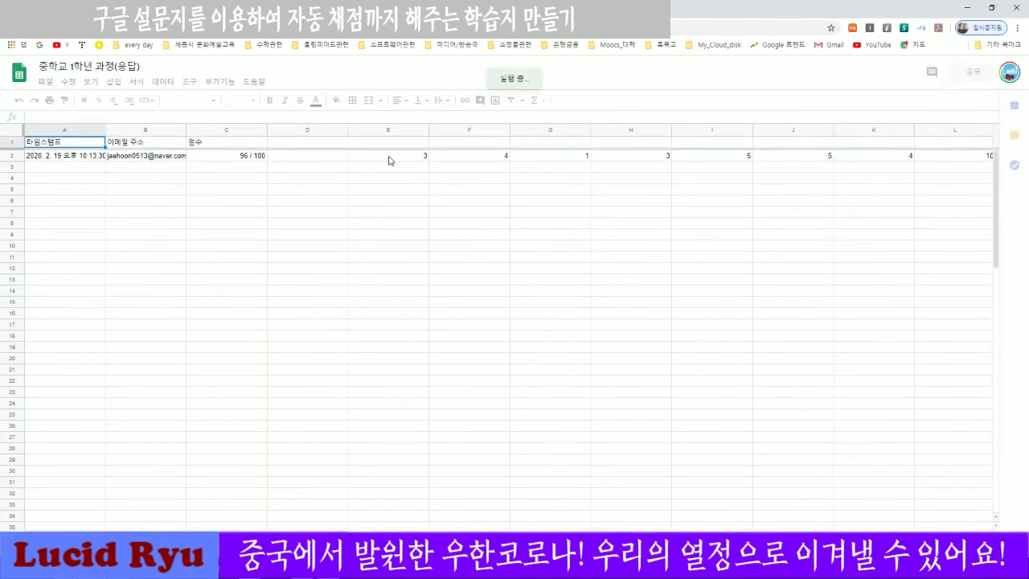
# Look over the response row, then show the File menu of the 중학교 1학년 과정(응답) spreadsheet.
pyautogui.scroll(-3, 378, 177)
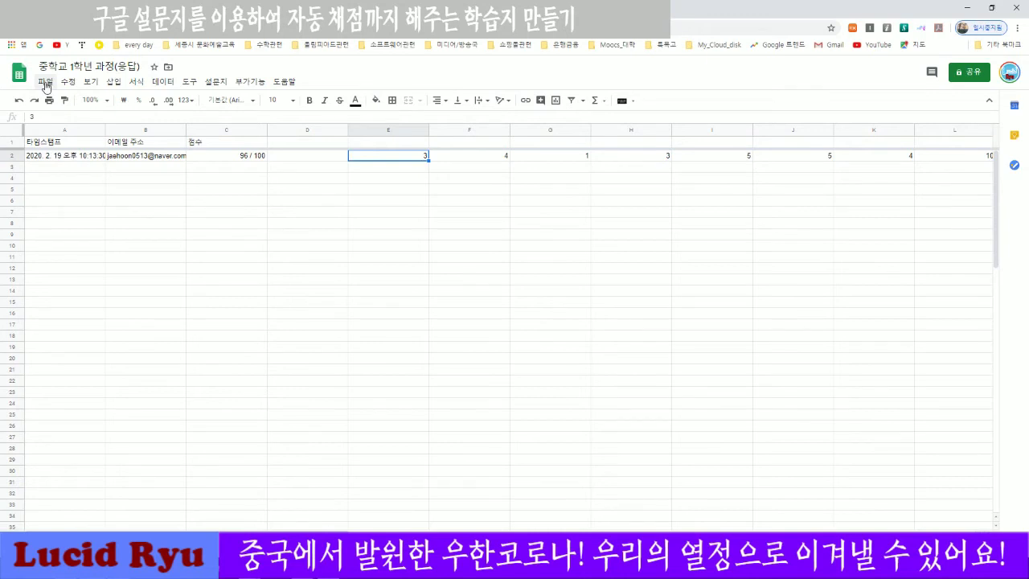
pyautogui.click(46, 83)
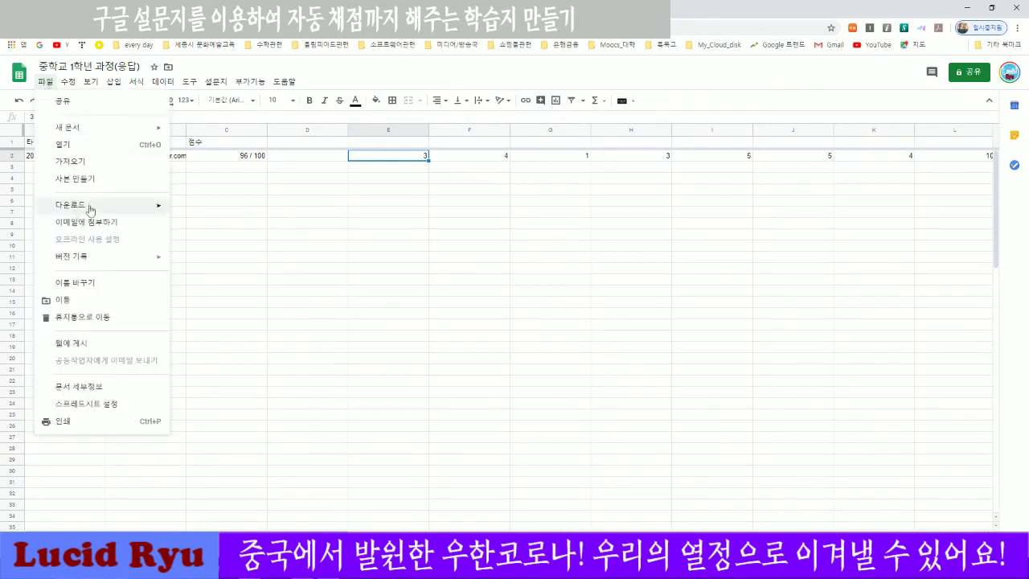
# Download the responses as 중학교 1학년 과정(응답).xlsx and bring up its Downloads folder.
pyautogui.moveTo(84, 207)
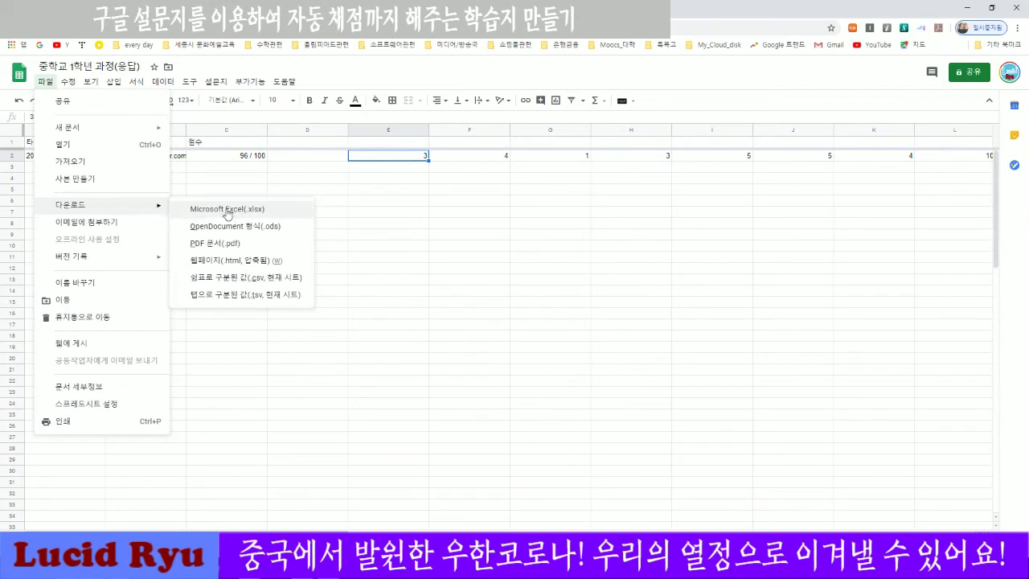
pyautogui.click(227, 210)
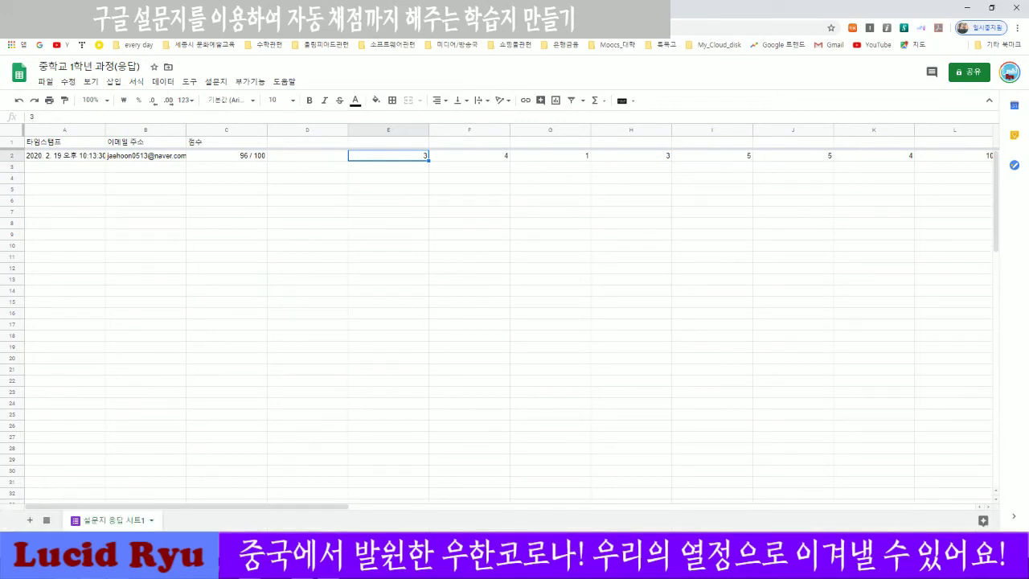
pyautogui.click(110, 544)
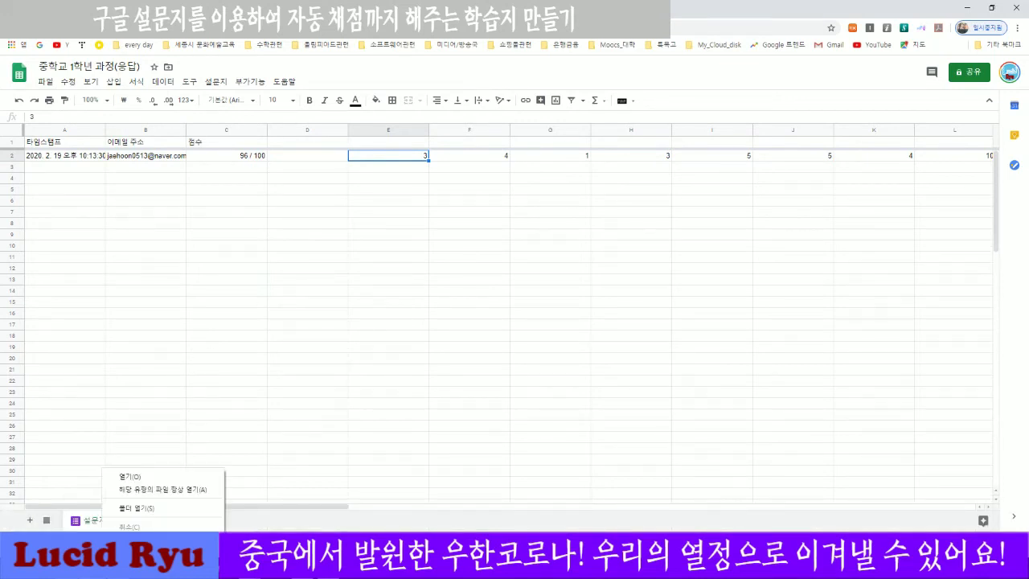
pyautogui.click(138, 510)
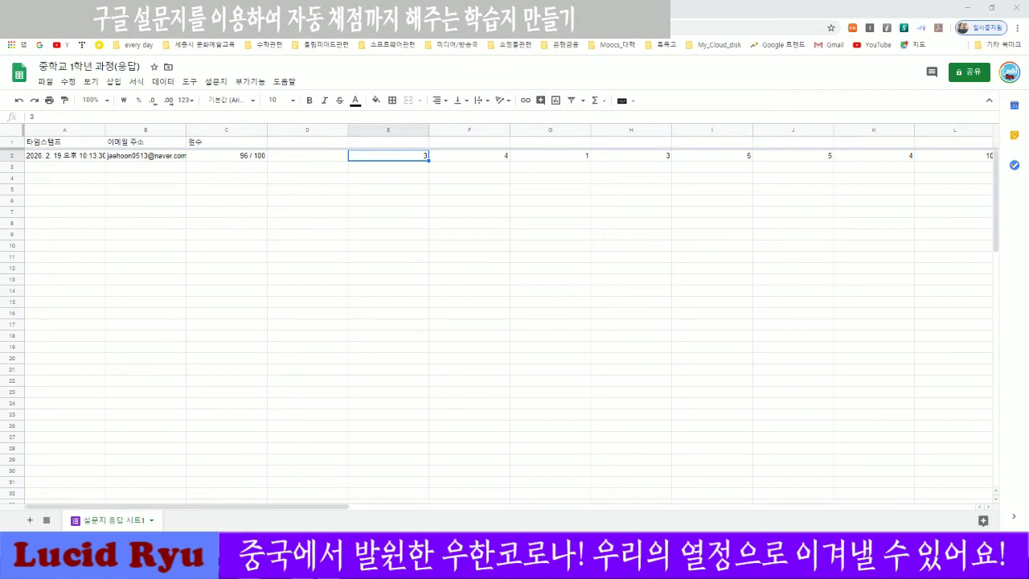
pyautogui.moveTo(0, 225); pyautogui.dragTo(477, 157)
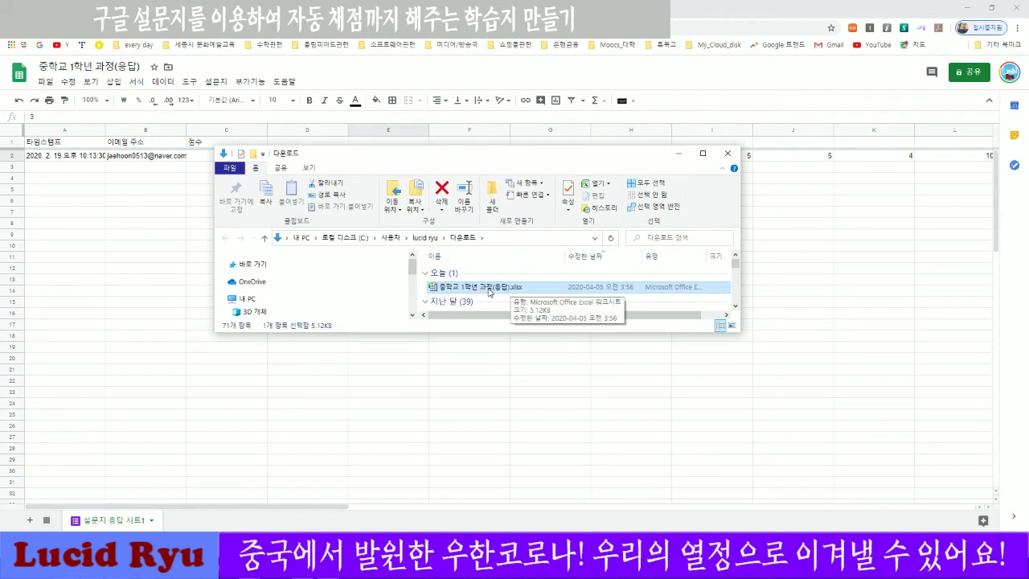
# Open the downloaded xlsx in Excel and AutoFit columns A, B, C and S–AC.
pyautogui.doubleClick(489, 290)
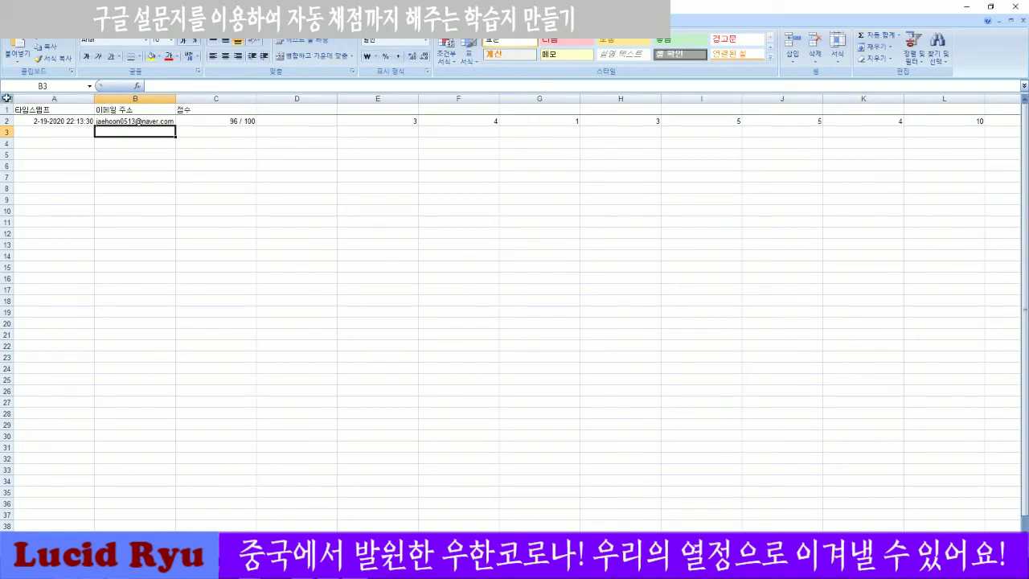
pyautogui.click(46, 98)
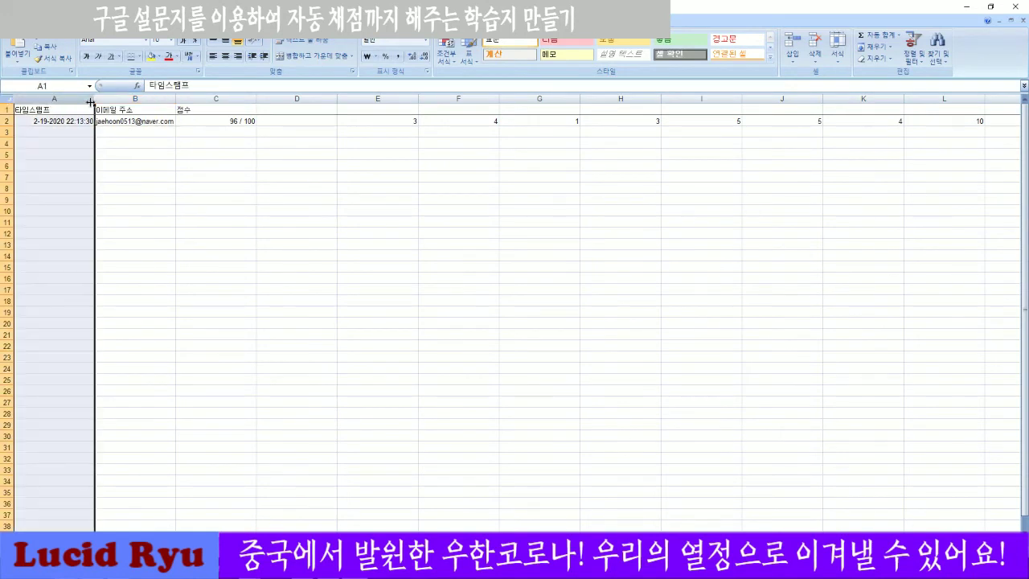
pyautogui.doubleClick(164, 98)
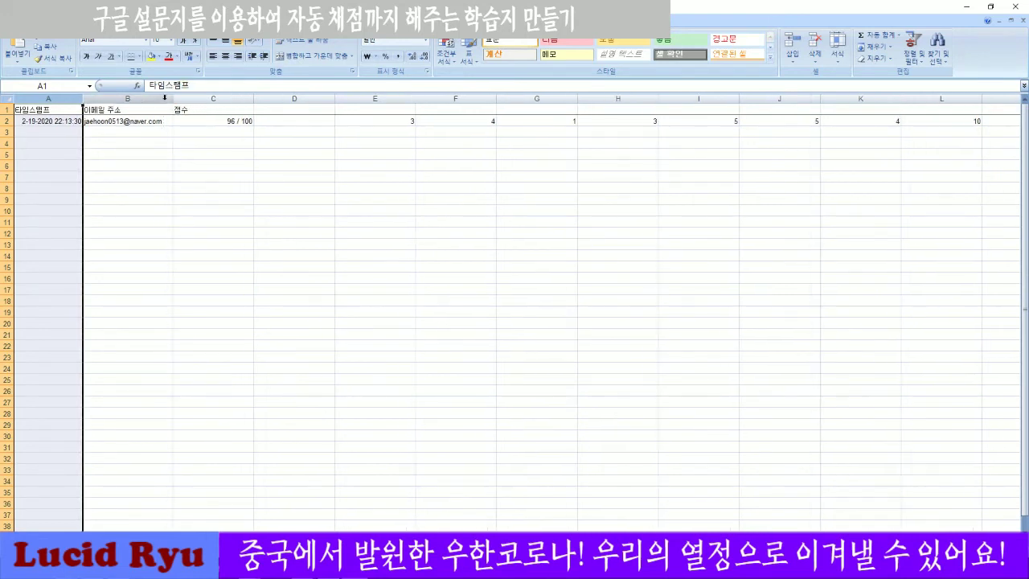
pyautogui.doubleClick(254, 98)
pyautogui.moveTo(256, 98); pyautogui.dragTo(924, 98)
pyautogui.doubleClick(904, 99)
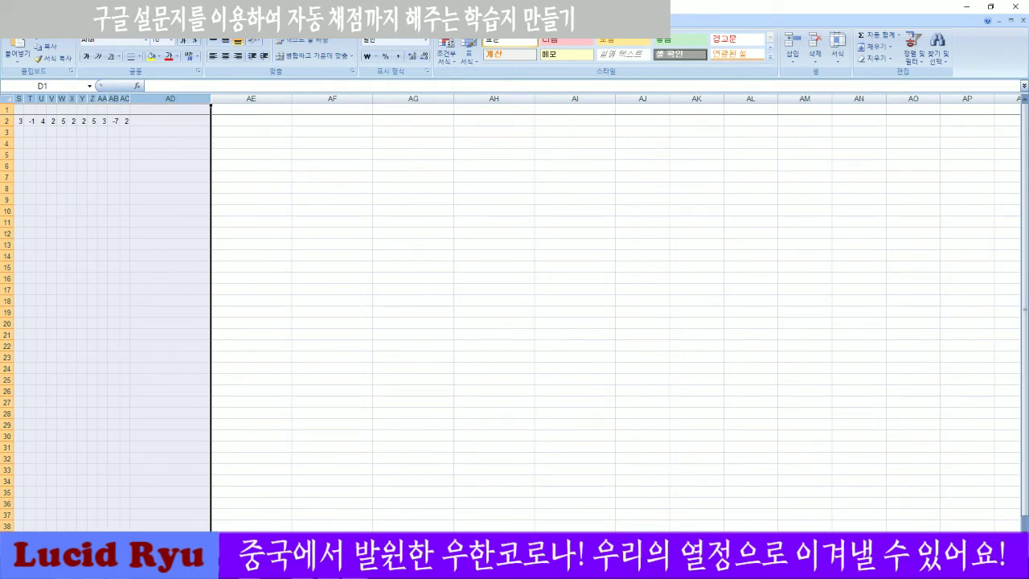
pyautogui.hscroll(-10, 796, 523)
# Check the score and address cells, then close the workbook without saving.
pyautogui.click(364, 333)
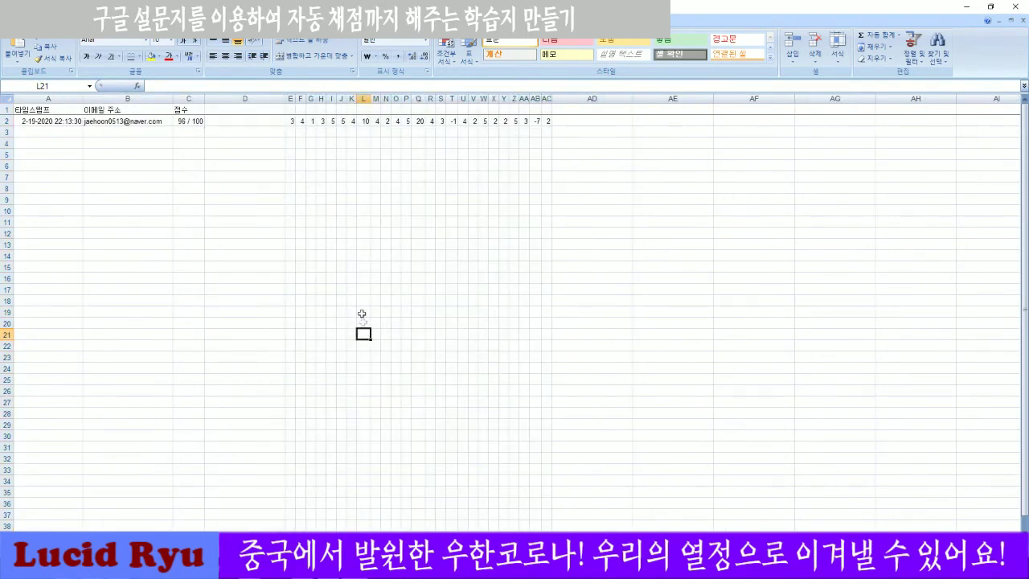
pyautogui.click(147, 153)
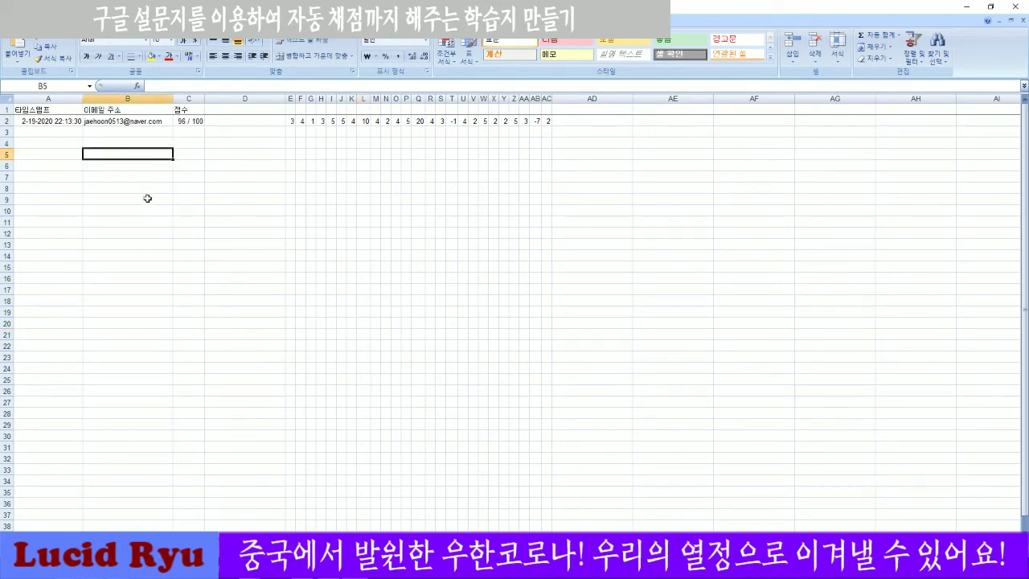
pyautogui.keyDown('ctrl'); pyautogui.scroll(5, 147, 197); pyautogui.keyUp('ctrl')
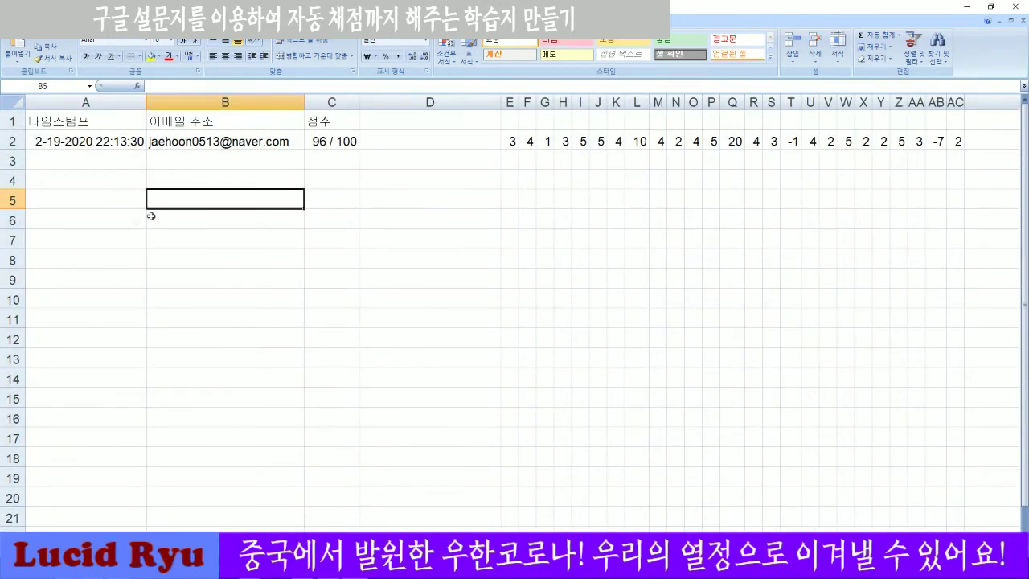
pyautogui.click(316, 143)
pyautogui.click(190, 144)
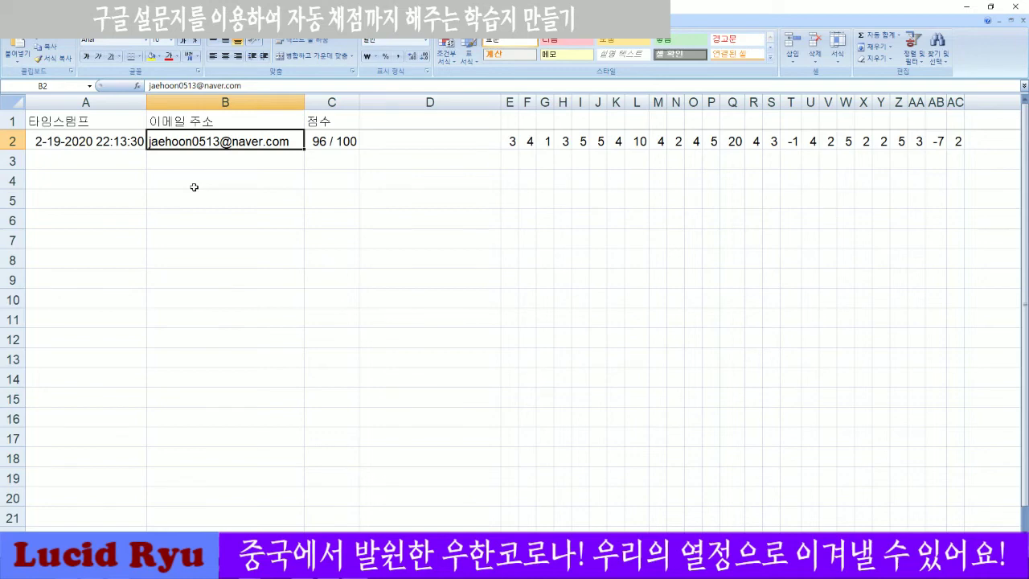
pyautogui.click(1015, 7)
pyautogui.click(519, 310)
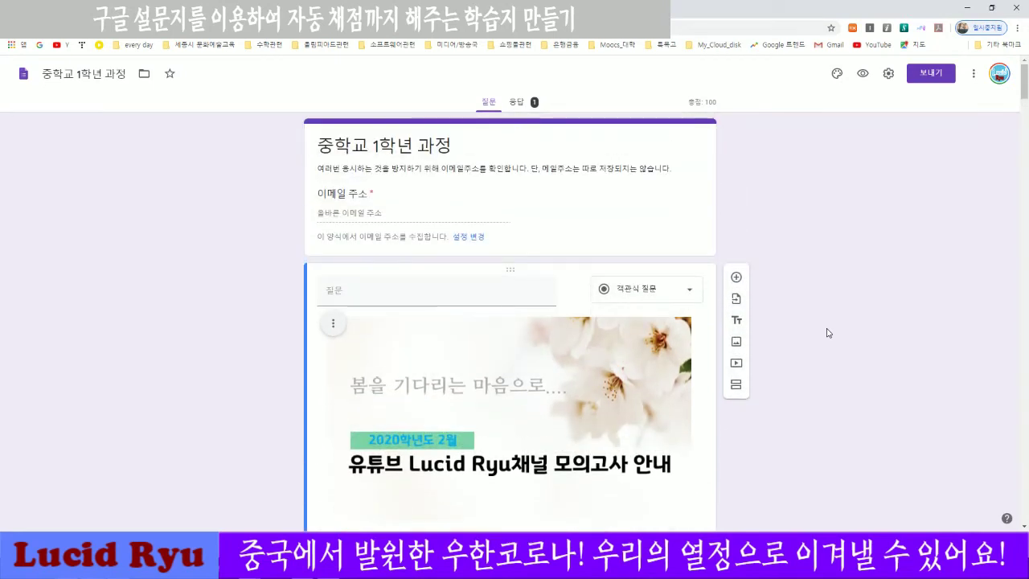
# Show the form's 퀴즈 settings, with quiz mode on and grades released immediately.
pyautogui.click(888, 74)
pyautogui.click(615, 127)
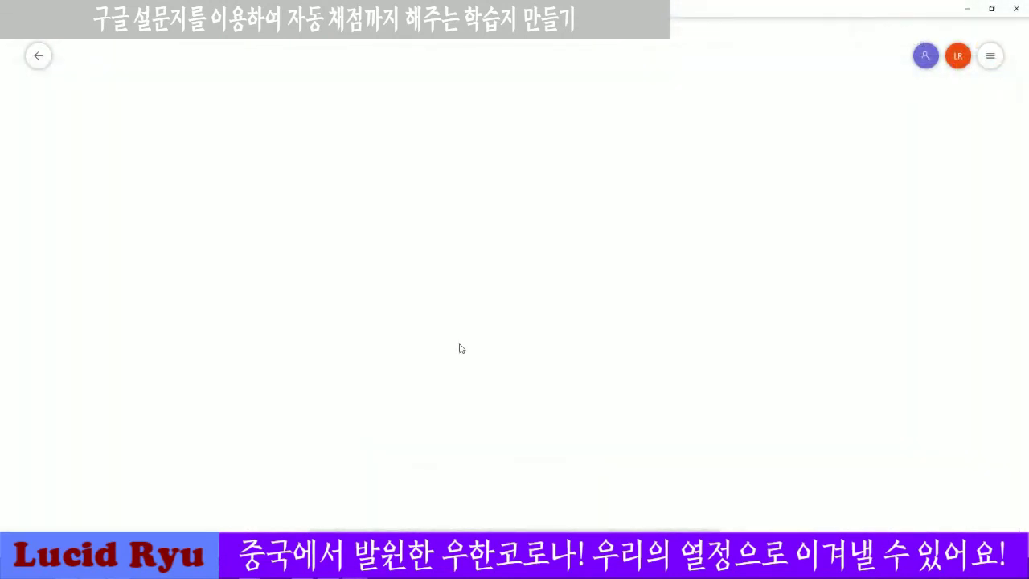
# Handwrite a circled ① step ending in 'PDF 문서(문제지 작성)'.
pyautogui.moveTo(249, 102)
pyautogui.mouseDown()
pyautogui.moveTo(221, 132)
pyautogui.moveTo(245, 140)
pyautogui.mouseUp()
pyautogui.moveTo(326, 105); pyautogui.dragTo(332, 110)
pyautogui.moveTo(321, 117)
pyautogui.mouseDown()
pyautogui.moveTo(335, 115)
pyautogui.moveTo(327, 131)
pyautogui.mouseUp()
pyautogui.moveTo(341, 103)
pyautogui.mouseDown()
pyautogui.moveTo(343, 133)
pyautogui.moveTo(352, 119)
pyautogui.mouseUp()
pyautogui.moveTo(332, 132)
pyautogui.mouseDown()
pyautogui.moveTo(347, 141)
pyautogui.moveTo(388, 123)
pyautogui.moveTo(399, 140)
pyautogui.moveTo(418, 140)
pyautogui.mouseUp()
pyautogui.moveTo(419, 115); pyautogui.dragTo(420, 151)
pyautogui.moveTo(421, 131)
pyautogui.mouseDown()
pyautogui.moveTo(469, 149)
pyautogui.moveTo(493, 134)
pyautogui.mouseUp()
pyautogui.moveTo(492, 119)
pyautogui.mouseDown()
pyautogui.moveTo(492, 139)
pyautogui.moveTo(525, 117)
pyautogui.moveTo(512, 140)
pyautogui.mouseUp()
pyautogui.moveTo(511, 129); pyautogui.dragTo(577, 127)
pyautogui.moveTo(561, 128); pyautogui.dragTo(584, 137)
pyautogui.moveTo(582, 120); pyautogui.dragTo(599, 133)
pyautogui.moveTo(609, 106); pyautogui.dragTo(603, 153)
pyautogui.moveTo(629, 116)
pyautogui.mouseDown()
pyautogui.moveTo(619, 151)
pyautogui.moveTo(659, 127)
pyautogui.mouseUp()
pyautogui.moveTo(643, 122)
pyautogui.mouseDown()
pyautogui.moveTo(667, 139)
pyautogui.moveTo(664, 150)
pyautogui.mouseUp()
pyautogui.moveTo(660, 143)
pyautogui.mouseDown()
pyautogui.moveTo(669, 151)
pyautogui.moveTo(680, 138)
pyautogui.mouseUp()
pyautogui.moveTo(673, 127); pyautogui.dragTo(686, 142)
pyautogui.moveTo(692, 116)
pyautogui.mouseDown()
pyautogui.moveTo(693, 146)
pyautogui.moveTo(706, 142)
pyautogui.mouseUp()
pyautogui.moveTo(703, 131); pyautogui.dragTo(709, 143)
pyautogui.moveTo(712, 108); pyautogui.dragTo(711, 170)
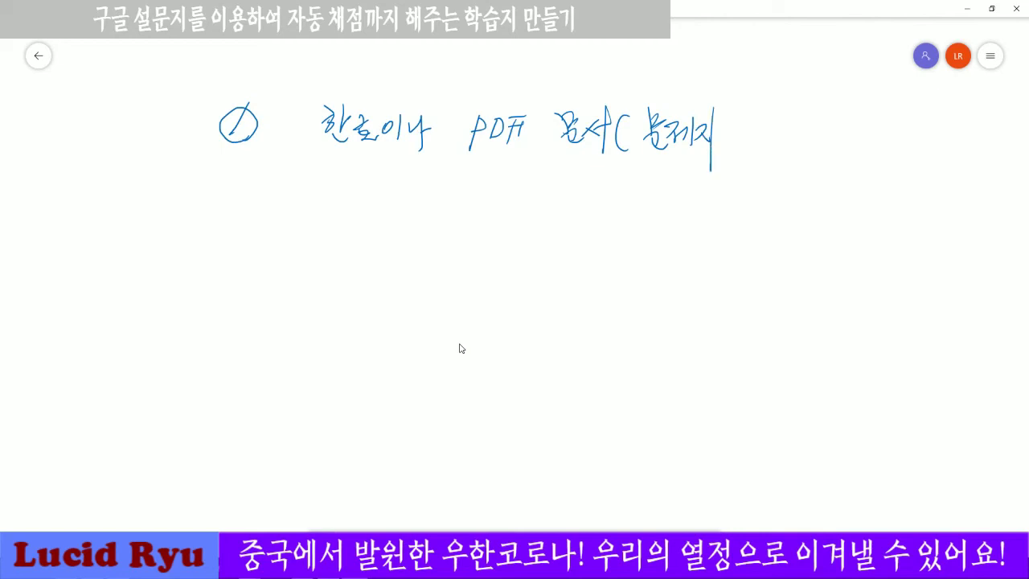
pyautogui.moveTo(745, 116); pyautogui.dragTo(759, 133)
pyautogui.moveTo(754, 124); pyautogui.dragTo(771, 130)
pyautogui.moveTo(750, 138)
pyautogui.mouseDown()
pyautogui.moveTo(765, 153)
pyautogui.moveTo(791, 136)
pyautogui.mouseUp()
pyautogui.moveTo(796, 114); pyautogui.dragTo(794, 148)
pyautogui.moveTo(804, 112); pyautogui.dragTo(807, 153)
# Handwrite step ②: '캡처해서 이름을 번호로 하여 저장'.
pyautogui.moveTo(237, 204); pyautogui.dragTo(255, 216)
pyautogui.moveTo(244, 194)
pyautogui.mouseDown()
pyautogui.moveTo(228, 212)
pyautogui.moveTo(257, 197)
pyautogui.mouseUp()
pyautogui.moveTo(324, 199)
pyautogui.mouseDown()
pyautogui.moveTo(329, 217)
pyautogui.moveTo(345, 203)
pyautogui.mouseUp()
pyautogui.moveTo(347, 190); pyautogui.dragTo(354, 214)
pyautogui.moveTo(340, 213)
pyautogui.mouseDown()
pyautogui.moveTo(342, 229)
pyautogui.moveTo(357, 228)
pyautogui.mouseUp()
pyautogui.moveTo(362, 193); pyautogui.dragTo(366, 206)
pyautogui.moveTo(362, 206); pyautogui.dragTo(378, 225)
pyautogui.moveTo(373, 209)
pyautogui.mouseDown()
pyautogui.moveTo(386, 206)
pyautogui.moveTo(385, 232)
pyautogui.mouseUp()
pyautogui.moveTo(406, 196); pyautogui.dragTo(411, 198)
pyautogui.moveTo(407, 204); pyautogui.dragTo(412, 220)
pyautogui.moveTo(416, 200); pyautogui.dragTo(426, 227)
pyautogui.moveTo(441, 200)
pyautogui.mouseDown()
pyautogui.moveTo(433, 212)
pyautogui.moveTo(446, 217)
pyautogui.mouseUp()
pyautogui.moveTo(439, 211)
pyautogui.mouseDown()
pyautogui.moveTo(458, 195)
pyautogui.moveTo(455, 227)
pyautogui.mouseUp()
pyautogui.moveTo(508, 201); pyautogui.dragTo(520, 228)
pyautogui.moveTo(529, 193); pyautogui.dragTo(546, 200)
pyautogui.moveTo(527, 207)
pyautogui.mouseDown()
pyautogui.moveTo(549, 210)
pyautogui.moveTo(547, 230)
pyautogui.moveTo(557, 199)
pyautogui.mouseUp()
pyautogui.moveTo(549, 211)
pyautogui.mouseDown()
pyautogui.moveTo(571, 208)
pyautogui.moveTo(574, 227)
pyautogui.moveTo(603, 216)
pyautogui.mouseUp()
pyautogui.moveTo(604, 210)
pyautogui.mouseDown()
pyautogui.moveTo(619, 201)
pyautogui.moveTo(619, 219)
pyautogui.mouseUp()
pyautogui.moveTo(609, 220)
pyautogui.mouseDown()
pyautogui.moveTo(629, 227)
pyautogui.moveTo(638, 200)
pyautogui.mouseUp()
pyautogui.moveTo(634, 198); pyautogui.dragTo(639, 228)
pyautogui.moveTo(632, 227)
pyautogui.mouseDown()
pyautogui.moveTo(656, 212)
pyautogui.moveTo(651, 223)
pyautogui.mouseUp()
pyautogui.moveTo(653, 222); pyautogui.dragTo(690, 214)
pyautogui.moveTo(705, 210)
pyautogui.mouseDown()
pyautogui.moveTo(706, 230)
pyautogui.moveTo(713, 218)
pyautogui.mouseUp()
pyautogui.moveTo(721, 212); pyautogui.dragTo(733, 209)
pyautogui.moveTo(726, 219); pyautogui.dragTo(733, 217)
pyautogui.moveTo(733, 202); pyautogui.dragTo(734, 241)
pyautogui.moveTo(773, 204); pyautogui.dragTo(791, 203)
pyautogui.moveTo(786, 206)
pyautogui.mouseDown()
pyautogui.moveTo(792, 225)
pyautogui.moveTo(796, 205)
pyautogui.mouseUp()
pyautogui.moveTo(798, 198)
pyautogui.mouseDown()
pyautogui.moveTo(800, 233)
pyautogui.moveTo(818, 202)
pyautogui.mouseUp()
pyautogui.moveTo(813, 205)
pyautogui.mouseDown()
pyautogui.moveTo(822, 225)
pyautogui.moveTo(833, 207)
pyautogui.mouseUp()
pyautogui.moveTo(826, 212); pyautogui.dragTo(823, 232)
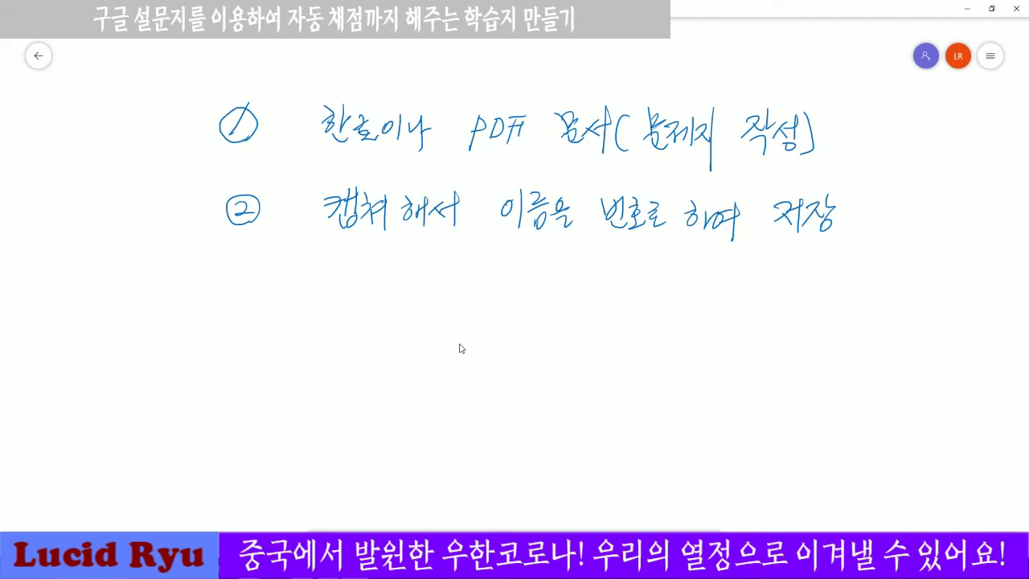
# Handwrite step ③: '양식(퀴즈 점수를 기록) 복사해서'.
pyautogui.moveTo(231, 275)
pyautogui.mouseDown()
pyautogui.moveTo(233, 288)
pyautogui.moveTo(238, 262)
pyautogui.mouseUp()
pyautogui.moveTo(345, 263)
pyautogui.mouseDown()
pyautogui.moveTo(329, 289)
pyautogui.moveTo(344, 265)
pyautogui.mouseUp()
pyautogui.moveTo(354, 252)
pyautogui.mouseDown()
pyautogui.moveTo(353, 290)
pyautogui.moveTo(362, 265)
pyautogui.mouseUp()
pyautogui.moveTo(351, 280)
pyautogui.mouseDown()
pyautogui.moveTo(363, 274)
pyautogui.moveTo(355, 291)
pyautogui.moveTo(368, 289)
pyautogui.mouseUp()
pyautogui.moveTo(376, 277); pyautogui.dragTo(395, 288)
pyautogui.moveTo(376, 283); pyautogui.dragTo(393, 328)
pyautogui.moveTo(428, 258); pyautogui.dragTo(429, 304)
pyautogui.moveTo(451, 269)
pyautogui.mouseDown()
pyautogui.moveTo(466, 297)
pyautogui.moveTo(470, 277)
pyautogui.moveTo(480, 307)
pyautogui.mouseUp()
pyautogui.moveTo(486, 267)
pyautogui.mouseDown()
pyautogui.moveTo(492, 283)
pyautogui.moveTo(510, 281)
pyautogui.mouseUp()
pyautogui.moveTo(480, 288); pyautogui.dragTo(516, 284)
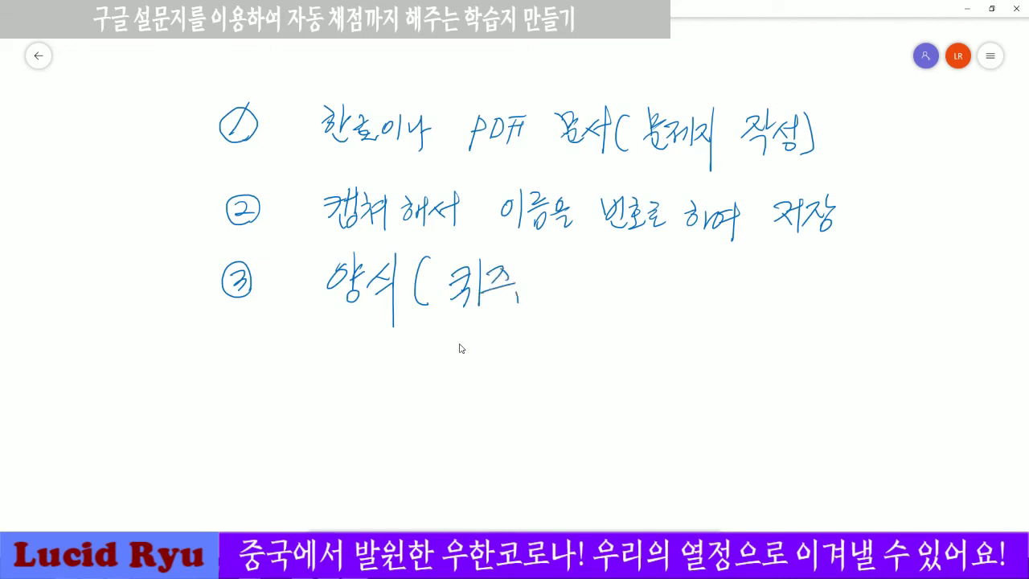
pyautogui.moveTo(554, 270)
pyautogui.mouseDown()
pyautogui.moveTo(573, 273)
pyautogui.moveTo(559, 293)
pyautogui.mouseUp()
pyautogui.moveTo(566, 281); pyautogui.dragTo(577, 292)
pyautogui.moveTo(572, 280); pyautogui.dragTo(586, 289)
pyautogui.moveTo(577, 291); pyautogui.dragTo(593, 294)
pyautogui.moveTo(601, 279); pyautogui.dragTo(619, 296)
pyautogui.moveTo(604, 302); pyautogui.dragTo(606, 320)
pyautogui.moveTo(619, 272); pyautogui.dragTo(627, 273)
pyautogui.moveTo(621, 280); pyautogui.dragTo(635, 286)
pyautogui.moveTo(621, 292); pyautogui.dragTo(636, 291)
pyautogui.moveTo(623, 297); pyautogui.dragTo(639, 305)
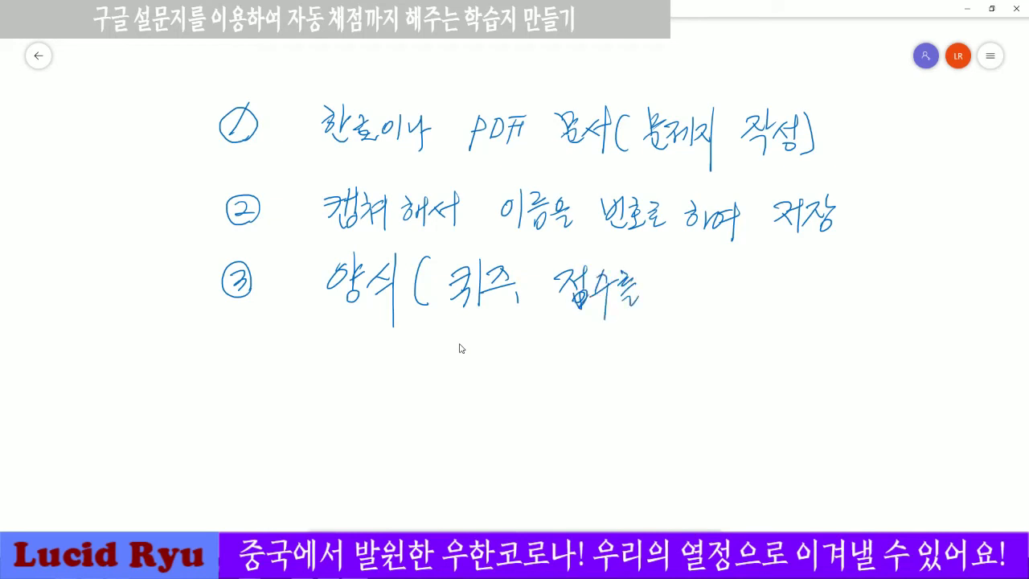
pyautogui.moveTo(669, 275); pyautogui.dragTo(675, 302)
pyautogui.moveTo(689, 265); pyautogui.dragTo(689, 306)
pyautogui.moveTo(696, 269); pyautogui.dragTo(705, 283)
pyautogui.moveTo(697, 281); pyautogui.dragTo(714, 302)
pyautogui.moveTo(711, 294); pyautogui.dragTo(712, 314)
pyautogui.moveTo(723, 274)
pyautogui.mouseDown()
pyautogui.moveTo(727, 314)
pyautogui.moveTo(781, 286)
pyautogui.moveTo(769, 304)
pyautogui.moveTo(812, 289)
pyautogui.moveTo(820, 273)
pyautogui.moveTo(825, 317)
pyautogui.mouseUp()
pyautogui.moveTo(828, 288); pyautogui.dragTo(849, 309)
pyautogui.moveTo(849, 296); pyautogui.dragTo(873, 287)
pyautogui.moveTo(863, 293); pyautogui.dragTo(877, 291)
pyautogui.moveTo(870, 298)
pyautogui.mouseDown()
pyautogui.moveTo(871, 307)
pyautogui.moveTo(883, 302)
pyautogui.mouseUp()
pyautogui.moveTo(882, 296); pyautogui.dragTo(891, 294)
pyautogui.moveTo(894, 283); pyautogui.dragTo(893, 306)
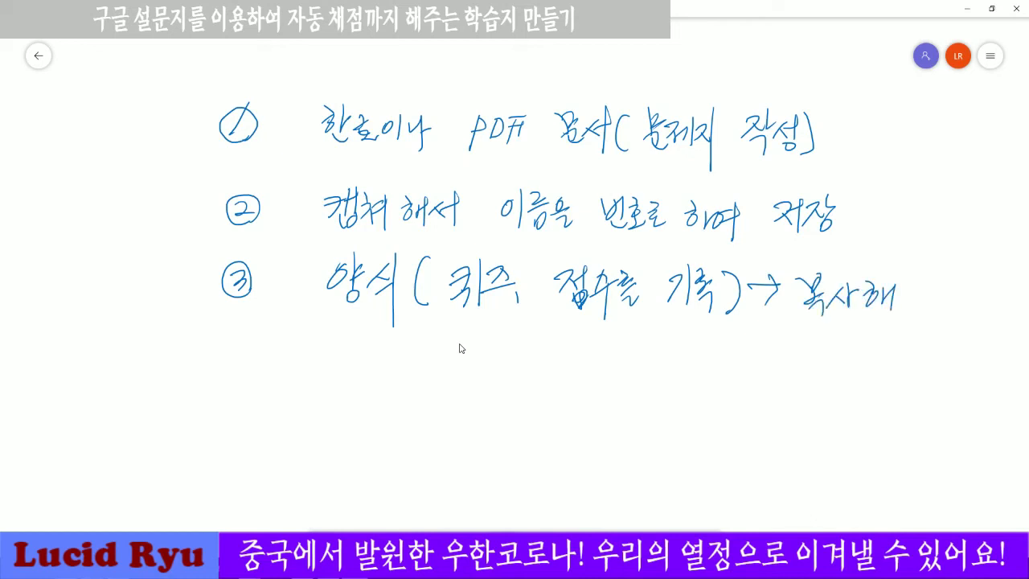
pyautogui.moveTo(913, 283); pyautogui.dragTo(902, 307)
pyautogui.moveTo(909, 294)
pyautogui.mouseDown()
pyautogui.moveTo(918, 310)
pyautogui.moveTo(929, 293)
pyautogui.mouseUp()
pyautogui.moveTo(929, 278); pyautogui.dragTo(931, 328)
# Write the quantities 20, 10개 and 15개 beneath step ③.
pyautogui.moveTo(416, 344)
pyautogui.mouseDown()
pyautogui.moveTo(433, 358)
pyautogui.moveTo(447, 339)
pyautogui.mouseUp()
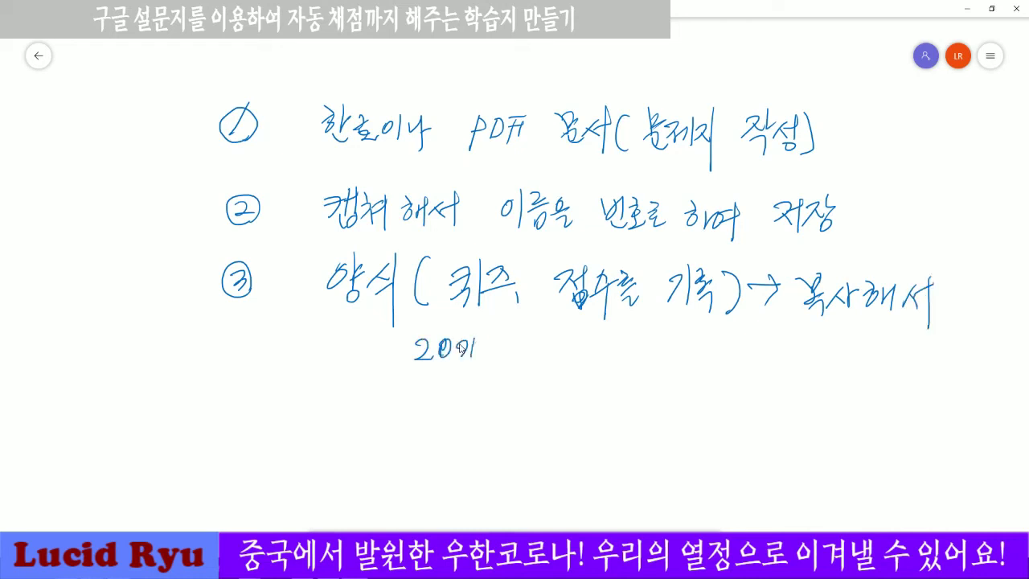
pyautogui.moveTo(472, 348); pyautogui.dragTo(480, 346)
pyautogui.moveTo(482, 336); pyautogui.dragTo(483, 375)
pyautogui.moveTo(519, 343)
pyautogui.mouseDown()
pyautogui.moveTo(527, 362)
pyautogui.moveTo(539, 346)
pyautogui.moveTo(563, 359)
pyautogui.mouseUp()
pyautogui.moveTo(567, 334); pyautogui.dragTo(569, 363)
pyautogui.moveTo(568, 347); pyautogui.dragTo(572, 346)
pyautogui.moveTo(573, 331); pyautogui.dragTo(574, 374)
pyautogui.moveTo(610, 344); pyautogui.dragTo(606, 360)
pyautogui.moveTo(625, 338); pyautogui.dragTo(619, 363)
pyautogui.moveTo(619, 347); pyautogui.dragTo(640, 360)
pyautogui.moveTo(648, 341)
pyautogui.mouseDown()
pyautogui.moveTo(647, 362)
pyautogui.moveTo(652, 350)
pyautogui.mouseUp()
pyautogui.moveTo(653, 333)
pyautogui.mouseDown()
pyautogui.moveTo(654, 382)
pyautogui.moveTo(696, 347)
pyautogui.moveTo(686, 368)
pyautogui.mouseUp()
# Add arrows and underlines, circle 퀴즈 and 점수를 기록, and begin a circled ④.
pyautogui.moveTo(799, 322); pyautogui.dragTo(926, 305)
pyautogui.moveTo(490, 392); pyautogui.dragTo(675, 382)
pyautogui.moveTo(505, 313)
pyautogui.mouseDown()
pyautogui.moveTo(455, 262)
pyautogui.moveTo(513, 311)
pyautogui.moveTo(503, 318)
pyautogui.moveTo(520, 312)
pyautogui.mouseUp()
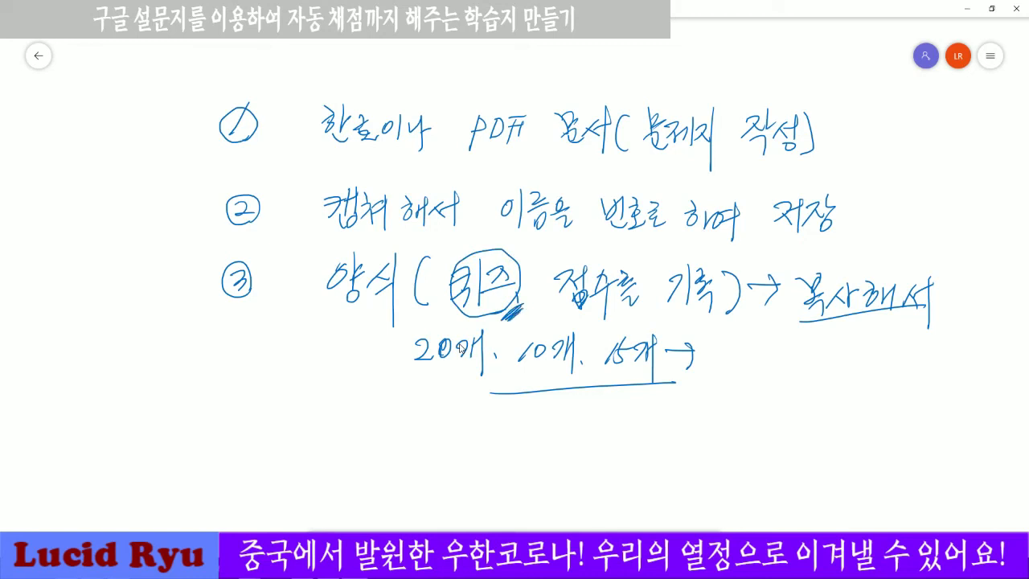
pyautogui.moveTo(610, 317)
pyautogui.mouseDown()
pyautogui.moveTo(553, 291)
pyautogui.moveTo(680, 248)
pyautogui.moveTo(667, 323)
pyautogui.moveTo(601, 325)
pyautogui.mouseUp()
pyautogui.moveTo(696, 264)
pyautogui.mouseDown()
pyautogui.moveTo(748, 252)
pyautogui.moveTo(804, 267)
pyautogui.moveTo(794, 275)
pyautogui.mouseUp()
pyautogui.moveTo(419, 381); pyautogui.dragTo(692, 394)
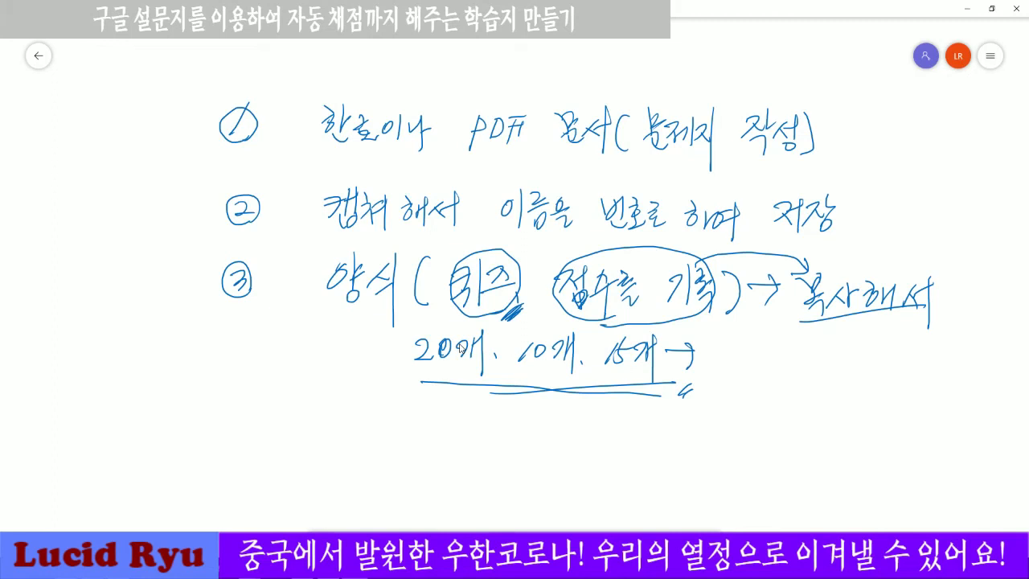
pyautogui.moveTo(234, 410)
pyautogui.mouseDown()
pyautogui.moveTo(232, 447)
pyautogui.moveTo(241, 400)
pyautogui.mouseUp()
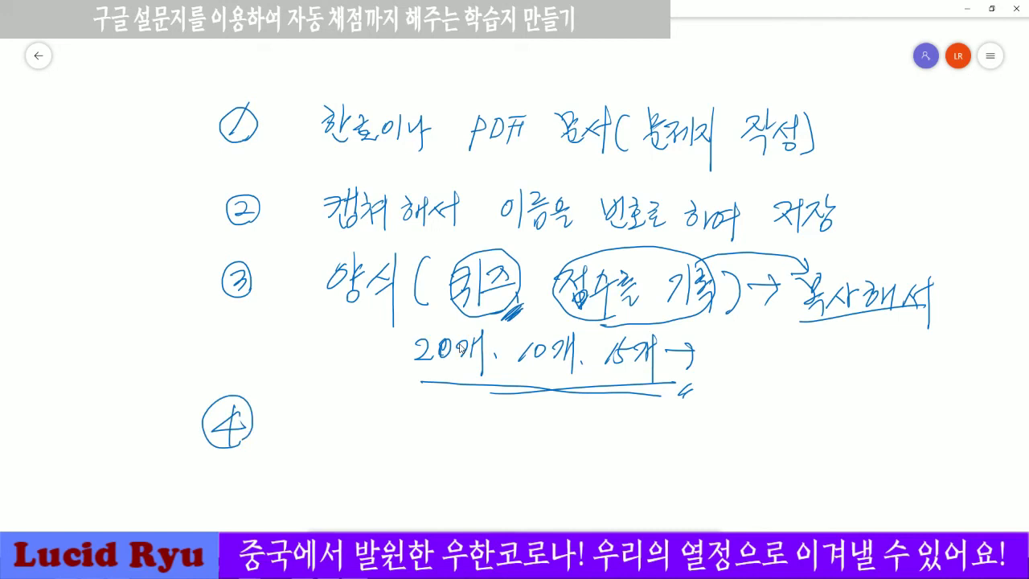
# Box 양식 with a brace, arrow it down to step 4 '복사 =>', and star step 2.
pyautogui.moveTo(312, 266)
pyautogui.mouseDown()
pyautogui.moveTo(299, 314)
pyautogui.moveTo(319, 351)
pyautogui.mouseUp()
pyautogui.moveTo(322, 322)
pyautogui.mouseDown()
pyautogui.moveTo(388, 323)
pyautogui.moveTo(400, 264)
pyautogui.moveTo(321, 250)
pyautogui.moveTo(323, 412)
pyautogui.mouseUp()
pyautogui.moveTo(312, 411); pyautogui.dragTo(331, 406)
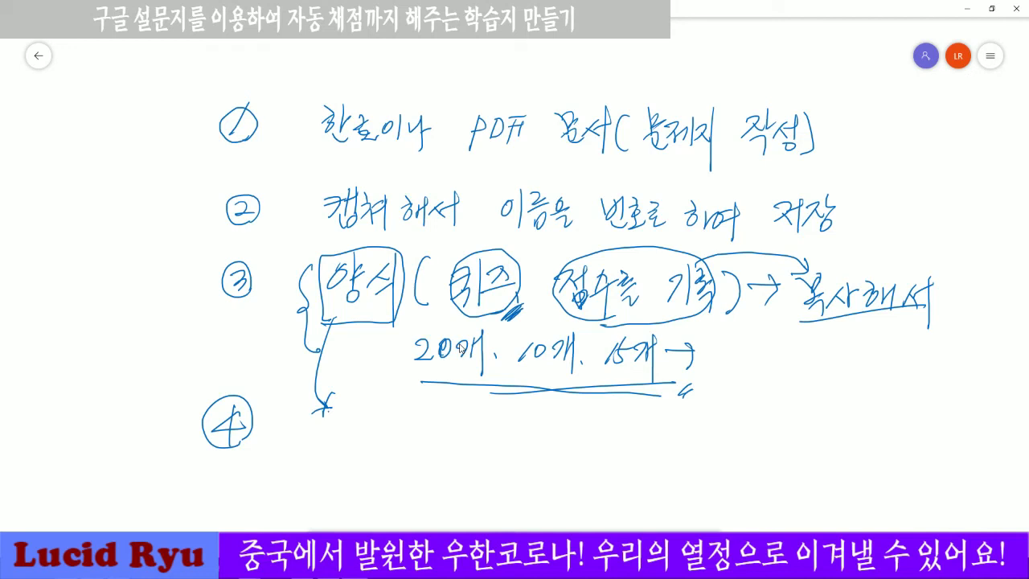
pyautogui.moveTo(350, 415)
pyautogui.mouseDown()
pyautogui.moveTo(336, 440)
pyautogui.moveTo(385, 434)
pyautogui.moveTo(389, 450)
pyautogui.mouseUp()
pyautogui.moveTo(411, 415); pyautogui.dragTo(409, 461)
pyautogui.moveTo(350, 424); pyautogui.dragTo(339, 440)
pyautogui.moveTo(432, 431); pyautogui.dragTo(457, 444)
pyautogui.moveTo(449, 425); pyautogui.dragTo(450, 464)
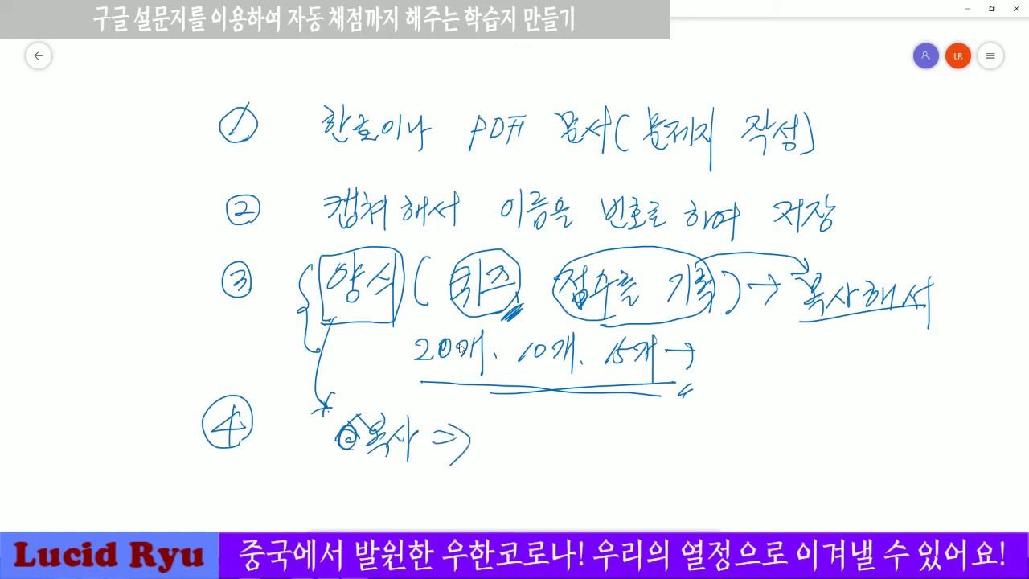
pyautogui.moveTo(193, 190)
pyautogui.mouseDown()
pyautogui.moveTo(214, 220)
pyautogui.moveTo(189, 238)
pyautogui.mouseUp()
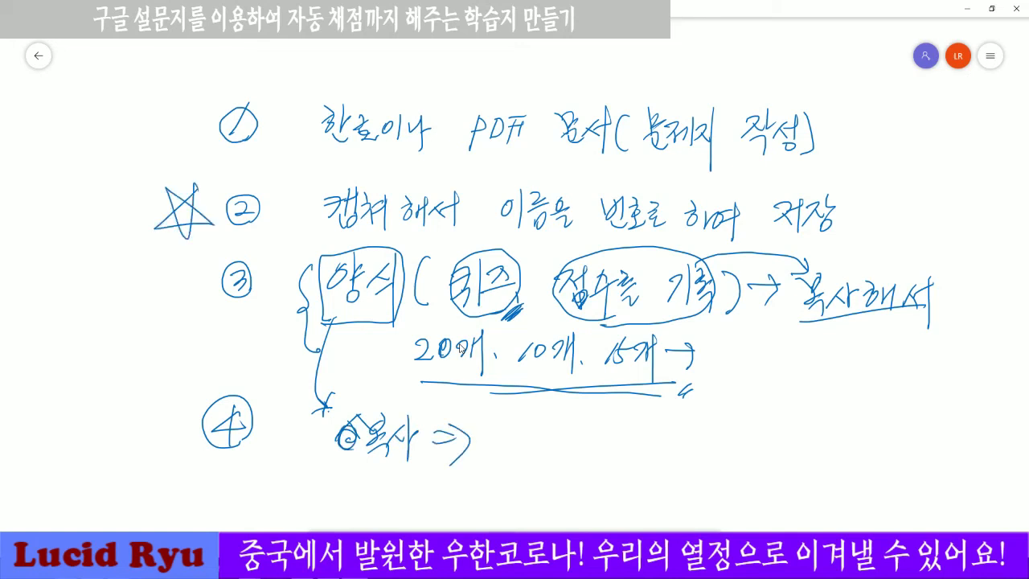
# Finish step 4 with '문제는 모두 붙인다' after the arrow.
pyautogui.moveTo(524, 425)
pyautogui.mouseDown()
pyautogui.moveTo(505, 447)
pyautogui.moveTo(532, 439)
pyautogui.mouseUp()
pyautogui.moveTo(505, 453)
pyautogui.mouseDown()
pyautogui.moveTo(536, 426)
pyautogui.moveTo(531, 456)
pyautogui.mouseUp()
pyautogui.moveTo(514, 454); pyautogui.dragTo(553, 449)
pyautogui.moveTo(557, 430)
pyautogui.mouseDown()
pyautogui.moveTo(548, 447)
pyautogui.moveTo(560, 455)
pyautogui.mouseUp()
pyautogui.moveTo(566, 419)
pyautogui.mouseDown()
pyautogui.moveTo(567, 459)
pyautogui.moveTo(582, 437)
pyautogui.moveTo(591, 440)
pyautogui.mouseUp()
pyautogui.moveTo(576, 446); pyautogui.dragTo(663, 441)
pyautogui.moveTo(650, 438)
pyautogui.mouseDown()
pyautogui.moveTo(677, 435)
pyautogui.moveTo(664, 461)
pyautogui.mouseUp()
pyautogui.moveTo(714, 424); pyautogui.dragTo(714, 443)
pyautogui.moveTo(725, 419); pyautogui.dragTo(726, 434)
pyautogui.moveTo(705, 447)
pyautogui.mouseDown()
pyautogui.moveTo(728, 443)
pyautogui.moveTo(731, 460)
pyautogui.moveTo(743, 461)
pyautogui.mouseUp()
pyautogui.moveTo(747, 442); pyautogui.dragTo(746, 443)
pyautogui.moveTo(762, 431); pyautogui.dragTo(760, 454)
pyautogui.moveTo(749, 453); pyautogui.dragTo(768, 460)
pyautogui.moveTo(770, 437); pyautogui.dragTo(793, 452)
pyautogui.moveTo(794, 426); pyautogui.dragTo(796, 481)
pyautogui.moveTo(797, 448); pyautogui.dragTo(806, 447)
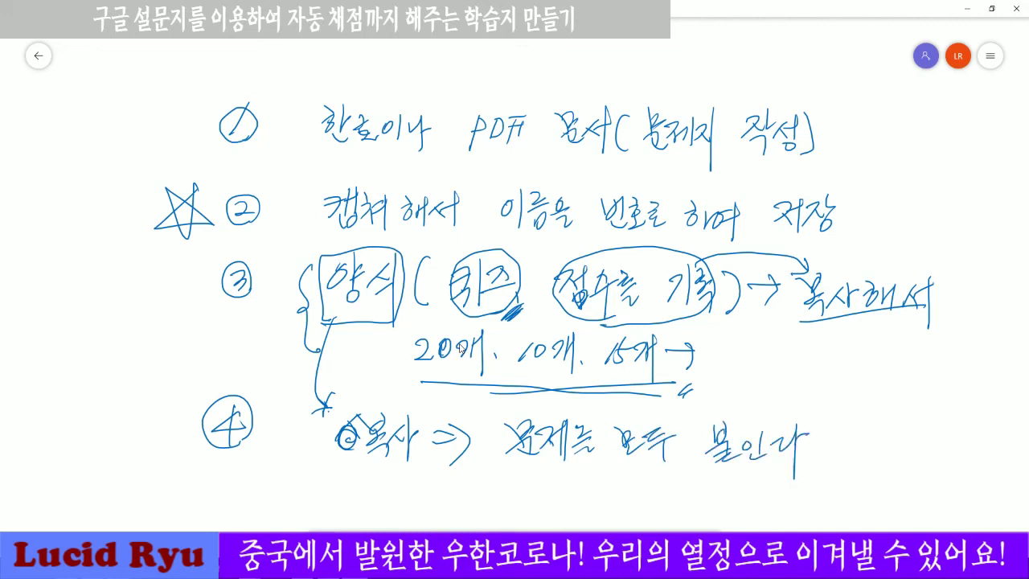
# Write step 5 as a circled 5 followed by '답안은 기록'.
pyautogui.moveTo(230, 474); pyautogui.dragTo(219, 506)
pyautogui.moveTo(220, 482)
pyautogui.mouseDown()
pyautogui.moveTo(245, 480)
pyautogui.moveTo(244, 508)
pyautogui.mouseUp()
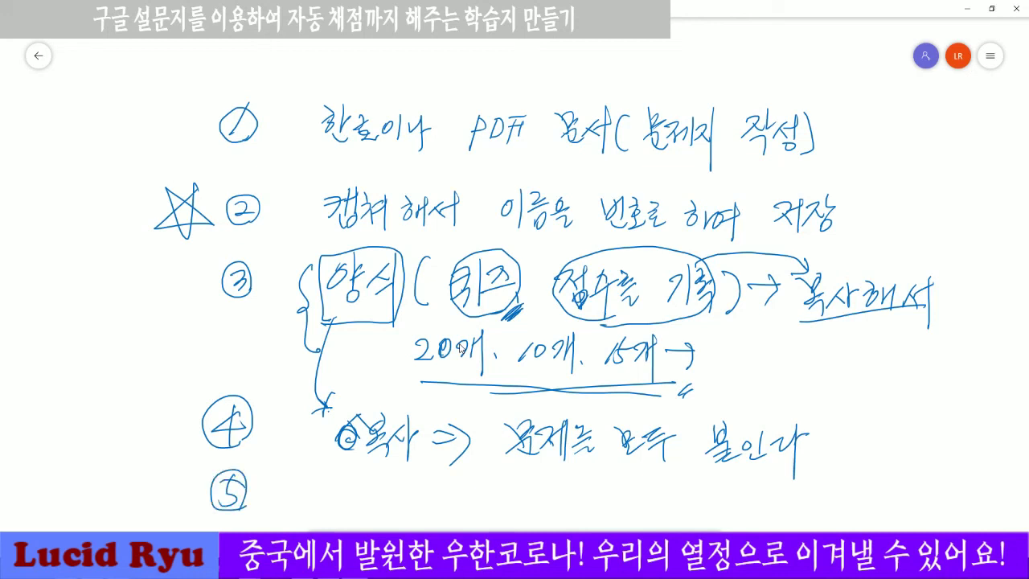
pyautogui.moveTo(323, 481)
pyautogui.mouseDown()
pyautogui.moveTo(338, 503)
pyautogui.moveTo(347, 495)
pyautogui.mouseUp()
pyautogui.moveTo(348, 484)
pyautogui.mouseDown()
pyautogui.moveTo(358, 483)
pyautogui.moveTo(353, 511)
pyautogui.moveTo(365, 487)
pyautogui.mouseUp()
pyautogui.moveTo(377, 476)
pyautogui.mouseDown()
pyautogui.moveTo(379, 502)
pyautogui.moveTo(389, 488)
pyautogui.mouseUp()
pyautogui.moveTo(370, 499)
pyautogui.mouseDown()
pyautogui.moveTo(387, 507)
pyautogui.moveTo(402, 492)
pyautogui.mouseUp()
pyautogui.moveTo(390, 495)
pyautogui.mouseDown()
pyautogui.moveTo(415, 494)
pyautogui.moveTo(416, 507)
pyautogui.moveTo(447, 493)
pyautogui.moveTo(455, 508)
pyautogui.mouseUp()
pyautogui.moveTo(468, 473)
pyautogui.mouseDown()
pyautogui.moveTo(466, 515)
pyautogui.moveTo(492, 501)
pyautogui.mouseUp()
pyautogui.moveTo(478, 503)
pyautogui.mouseDown()
pyautogui.moveTo(489, 517)
pyautogui.moveTo(507, 505)
pyautogui.mouseUp()
pyautogui.moveTo(513, 487)
pyautogui.mouseDown()
pyautogui.moveTo(519, 505)
pyautogui.moveTo(564, 509)
pyautogui.moveTo(574, 498)
pyautogui.mouseUp()
pyautogui.moveTo(569, 479); pyautogui.dragTo(587, 522)
pyautogui.click(592, 498)
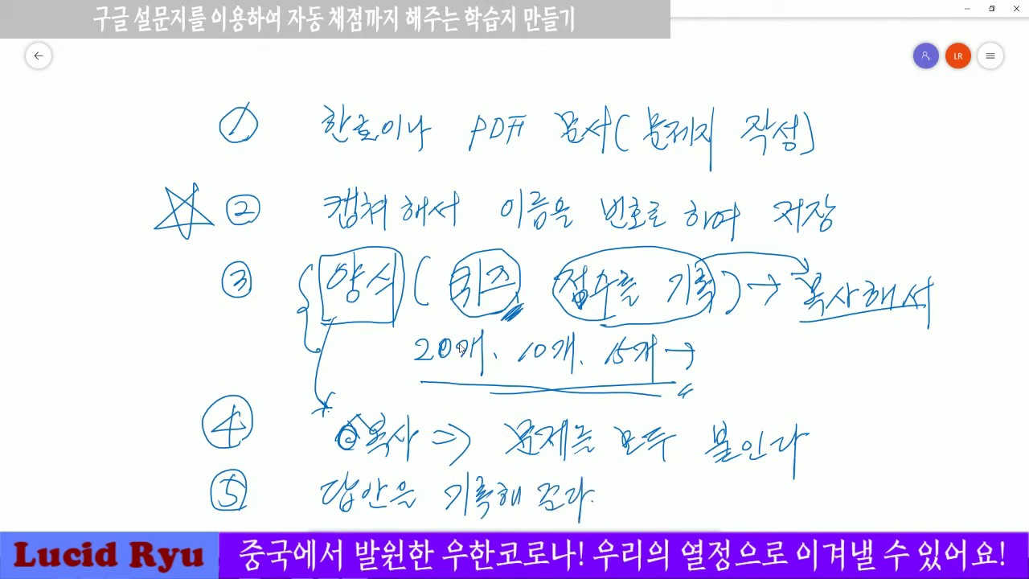
# Add step 5's parenthetical 서술형 note ending in 확인하여, with (채점) written above.
pyautogui.moveTo(627, 479); pyautogui.dragTo(619, 514)
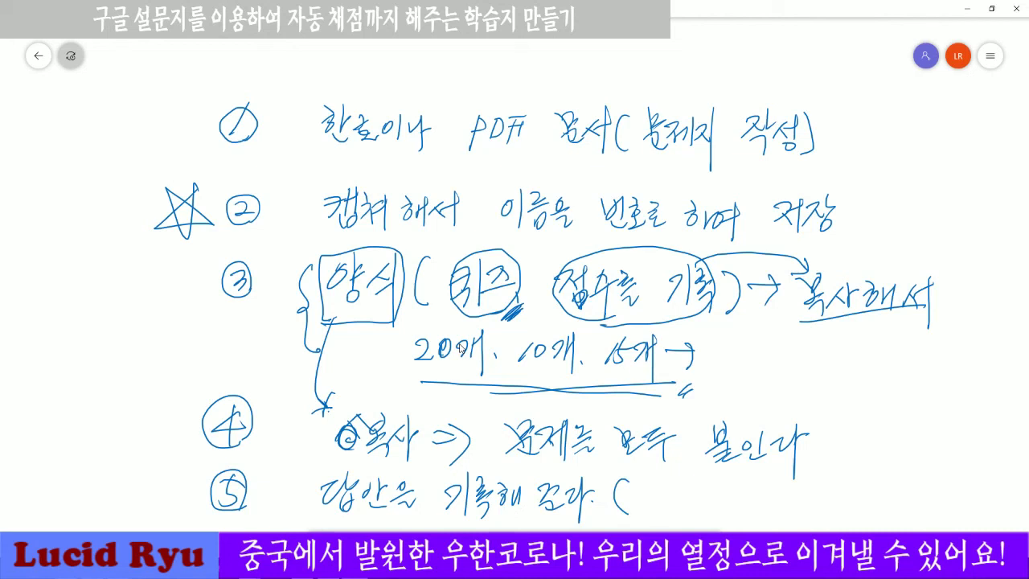
pyautogui.moveTo(660, 485)
pyautogui.mouseDown()
pyautogui.moveTo(646, 512)
pyautogui.moveTo(666, 515)
pyautogui.mouseUp()
pyautogui.moveTo(657, 496)
pyautogui.mouseDown()
pyautogui.moveTo(675, 493)
pyautogui.moveTo(670, 528)
pyautogui.mouseUp()
pyautogui.moveTo(687, 485)
pyautogui.mouseDown()
pyautogui.moveTo(679, 503)
pyautogui.moveTo(693, 499)
pyautogui.mouseUp()
pyautogui.moveTo(669, 503)
pyautogui.mouseDown()
pyautogui.moveTo(699, 497)
pyautogui.moveTo(682, 516)
pyautogui.mouseUp()
pyautogui.moveTo(685, 511)
pyautogui.mouseDown()
pyautogui.moveTo(711, 495)
pyautogui.moveTo(712, 512)
pyautogui.mouseUp()
pyautogui.moveTo(709, 495); pyautogui.dragTo(724, 508)
pyautogui.moveTo(722, 513)
pyautogui.mouseDown()
pyautogui.moveTo(756, 488)
pyautogui.moveTo(765, 504)
pyautogui.mouseUp()
pyautogui.moveTo(762, 506)
pyautogui.mouseDown()
pyautogui.moveTo(764, 527)
pyautogui.moveTo(763, 510)
pyautogui.mouseUp()
pyautogui.moveTo(770, 499); pyautogui.dragTo(784, 522)
pyautogui.moveTo(784, 500); pyautogui.dragTo(810, 512)
pyautogui.moveTo(810, 495); pyautogui.dragTo(817, 495)
pyautogui.moveTo(802, 511)
pyautogui.mouseDown()
pyautogui.moveTo(813, 519)
pyautogui.moveTo(820, 502)
pyautogui.moveTo(831, 517)
pyautogui.moveTo(850, 496)
pyautogui.mouseUp()
pyautogui.moveTo(842, 504)
pyautogui.mouseDown()
pyautogui.moveTo(857, 501)
pyautogui.moveTo(860, 519)
pyautogui.moveTo(893, 498)
pyautogui.mouseUp()
pyautogui.moveTo(887, 504); pyautogui.dragTo(897, 511)
pyautogui.moveTo(904, 493); pyautogui.dragTo(904, 530)
pyautogui.moveTo(906, 505)
pyautogui.mouseDown()
pyautogui.moveTo(926, 523)
pyautogui.moveTo(935, 507)
pyautogui.moveTo(947, 519)
pyautogui.moveTo(969, 508)
pyautogui.moveTo(972, 522)
pyautogui.mouseUp()
pyautogui.moveTo(947, 444); pyautogui.dragTo(956, 447)
pyautogui.moveTo(953, 448)
pyautogui.mouseDown()
pyautogui.moveTo(944, 466)
pyautogui.moveTo(961, 475)
pyautogui.mouseUp()
pyautogui.moveTo(963, 447)
pyautogui.mouseDown()
pyautogui.moveTo(964, 472)
pyautogui.moveTo(964, 463)
pyautogui.mouseUp()
pyautogui.moveTo(970, 459)
pyautogui.mouseDown()
pyautogui.moveTo(969, 486)
pyautogui.moveTo(979, 452)
pyautogui.mouseUp()
pyautogui.moveTo(976, 453)
pyautogui.mouseDown()
pyautogui.moveTo(969, 472)
pyautogui.moveTo(990, 476)
pyautogui.mouseUp()
pyautogui.moveTo(981, 465); pyautogui.dragTo(993, 478)
pyautogui.moveTo(995, 442); pyautogui.dragTo(996, 487)
pyautogui.moveTo(941, 441); pyautogui.dragTo(937, 483)
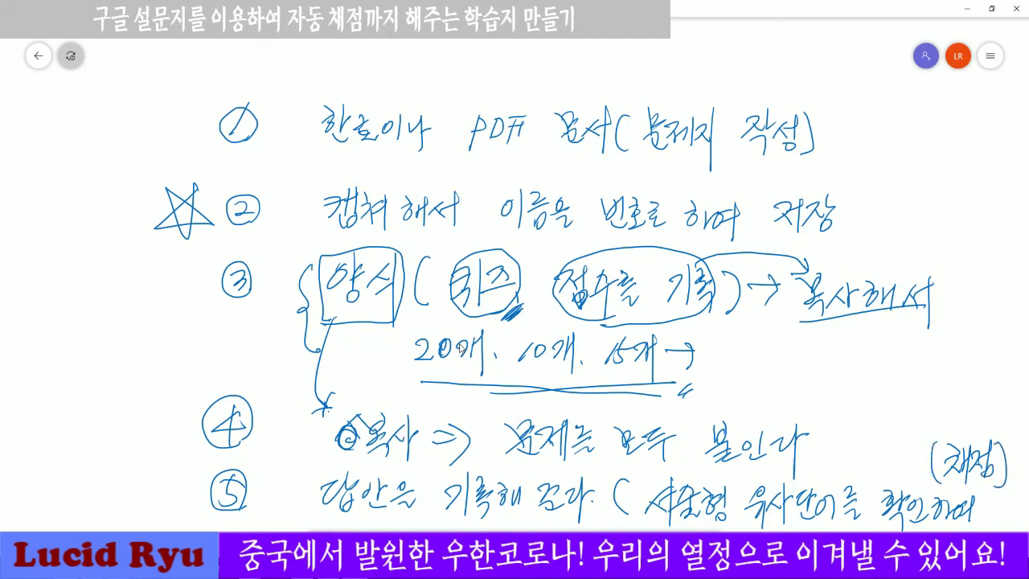
pyautogui.moveTo(665, 523)
pyautogui.mouseDown()
pyautogui.moveTo(988, 523)
pyautogui.moveTo(1011, 470)
pyautogui.moveTo(923, 426)
pyautogui.moveTo(807, 467)
pyautogui.moveTo(640, 471)
pyautogui.moveTo(676, 522)
pyautogui.mouseUp()
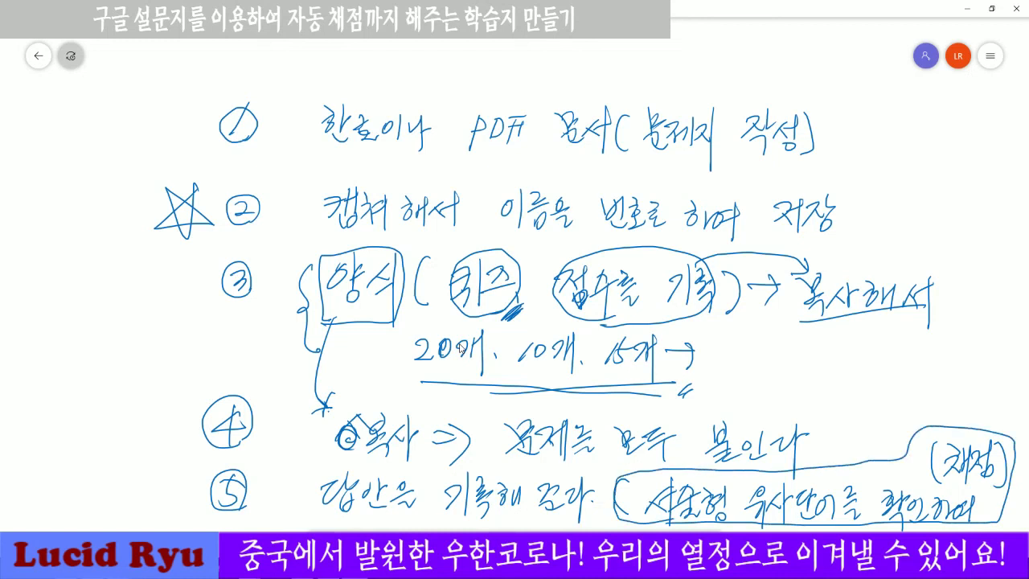
# Write and circle 3~4~5 in the left margin, then close Whiteboard.
pyautogui.moveTo(57, 453)
pyautogui.mouseDown()
pyautogui.moveTo(69, 463)
pyautogui.moveTo(56, 476)
pyautogui.moveTo(138, 466)
pyautogui.mouseUp()
pyautogui.moveTo(130, 455)
pyautogui.mouseDown()
pyautogui.moveTo(129, 479)
pyautogui.moveTo(163, 467)
pyautogui.moveTo(151, 478)
pyautogui.mouseUp()
pyautogui.moveTo(161, 462)
pyautogui.mouseDown()
pyautogui.moveTo(178, 464)
pyautogui.moveTo(179, 485)
pyautogui.mouseUp()
pyautogui.moveTo(128, 444); pyautogui.dragTo(112, 482)
pyautogui.moveTo(50, 446)
pyautogui.mouseDown()
pyautogui.moveTo(80, 480)
pyautogui.moveTo(53, 436)
pyautogui.mouseUp()
pyautogui.moveTo(29, 491)
pyautogui.mouseDown()
pyautogui.moveTo(198, 484)
pyautogui.moveTo(80, 506)
pyautogui.moveTo(18, 422)
pyautogui.moveTo(193, 463)
pyautogui.moveTo(182, 500)
pyautogui.mouseUp()
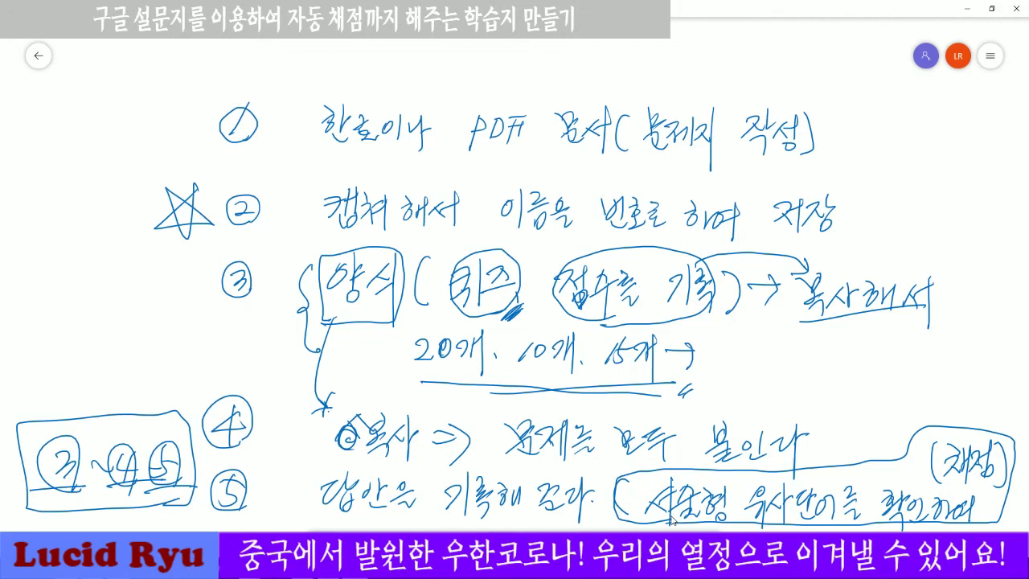
pyautogui.click(1025, 12)
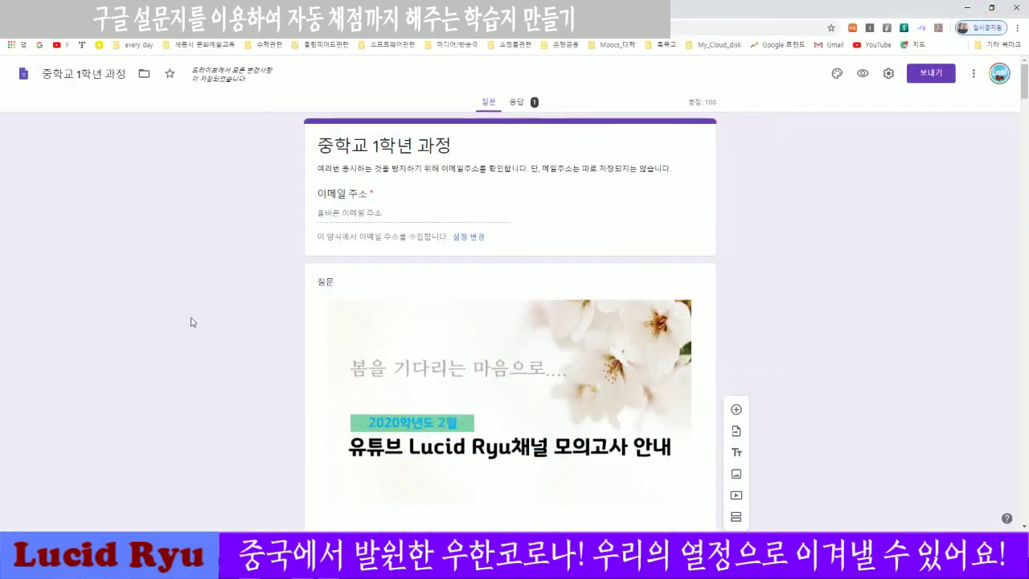